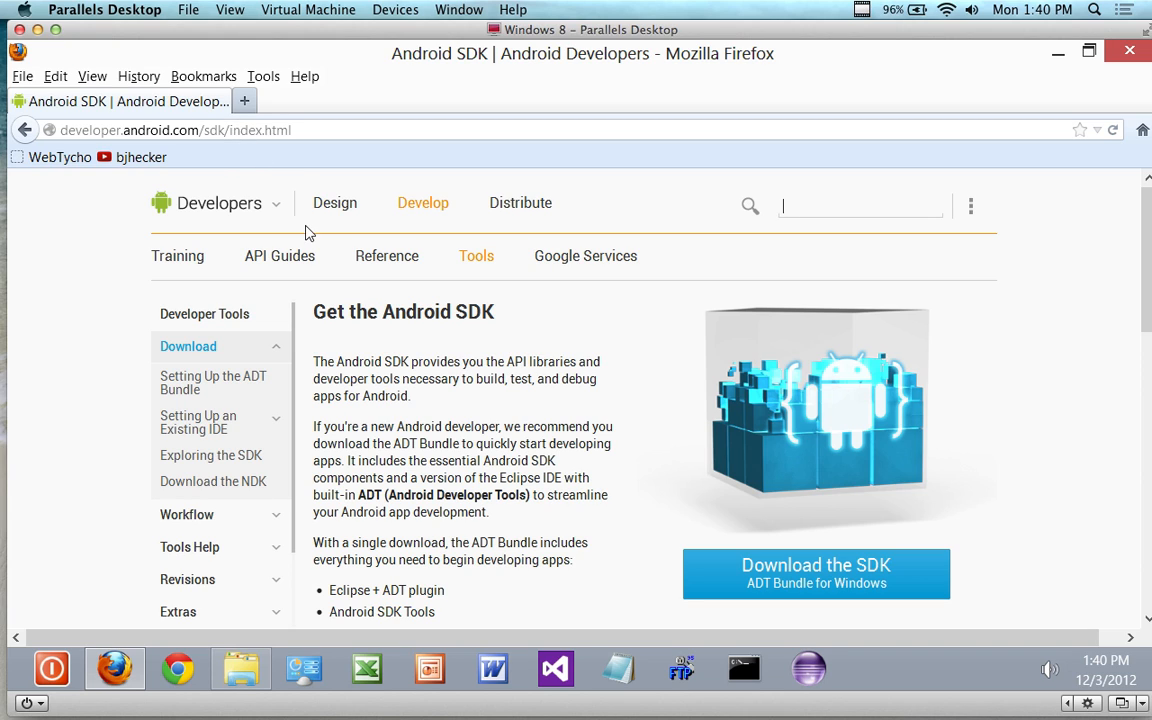
Expand the downloads for other platforms on the Android SDK page and find the SDK Tools Only packages
click(198, 349)
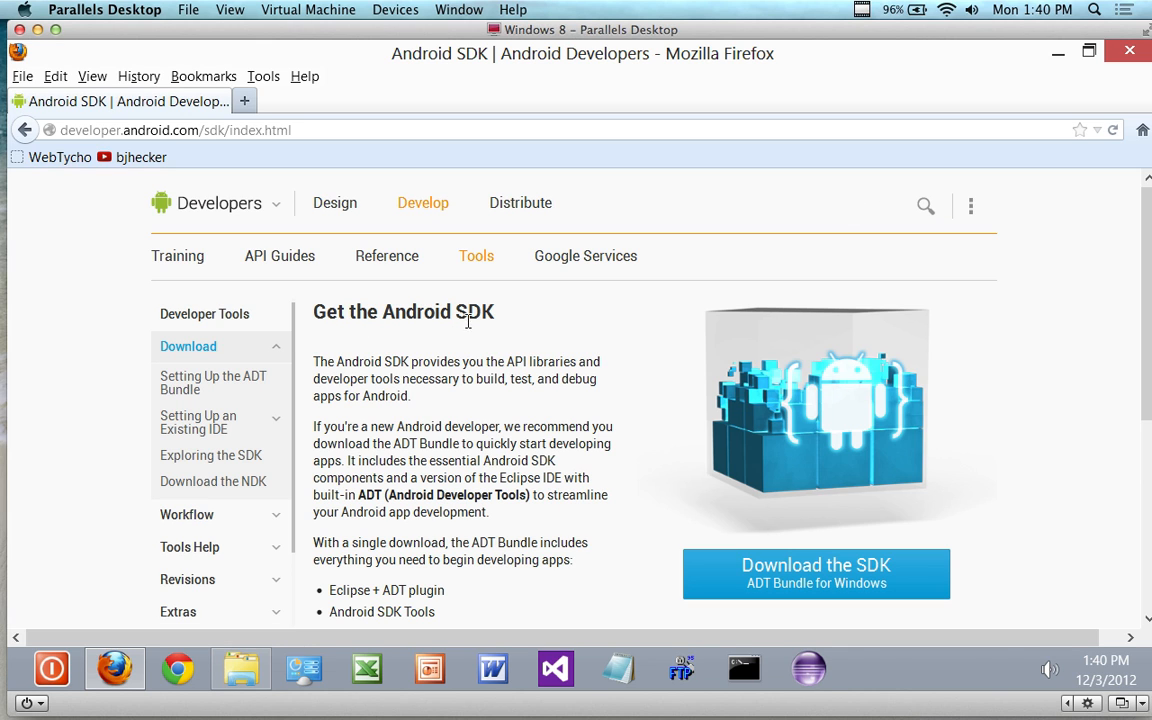
scroll(468, 321, down, 5)
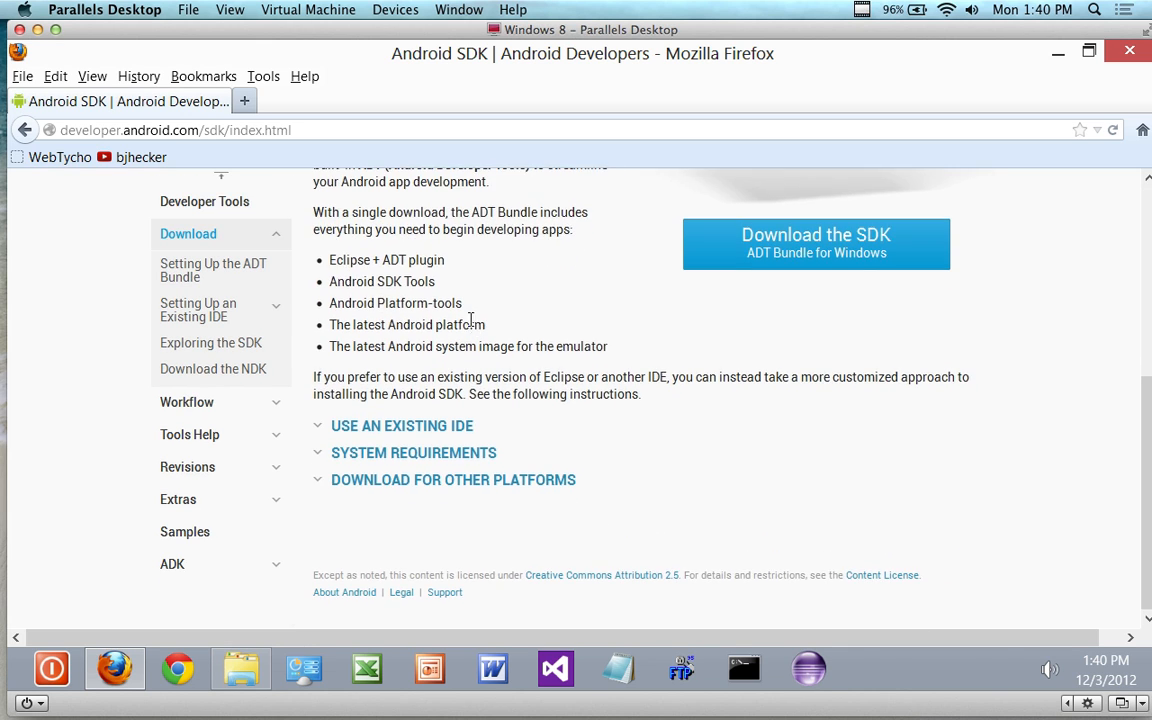
scroll(458, 321, up, 5)
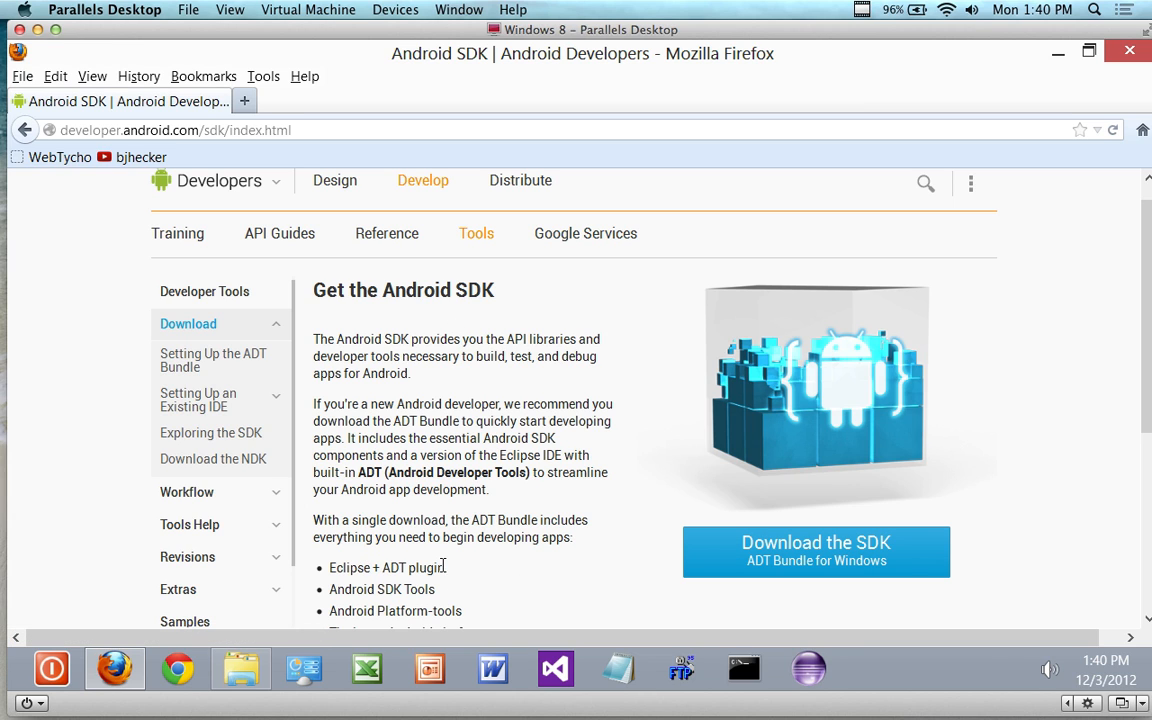
scroll(443, 567, down, 4)
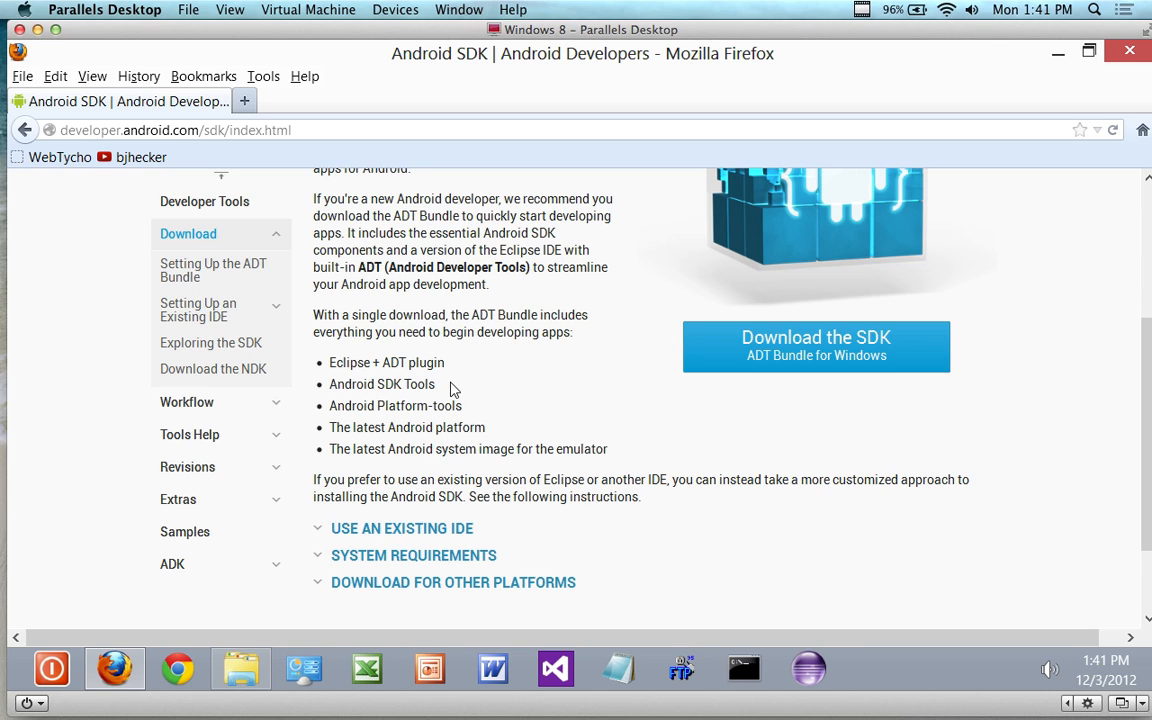
scroll(450, 388, down, 2)
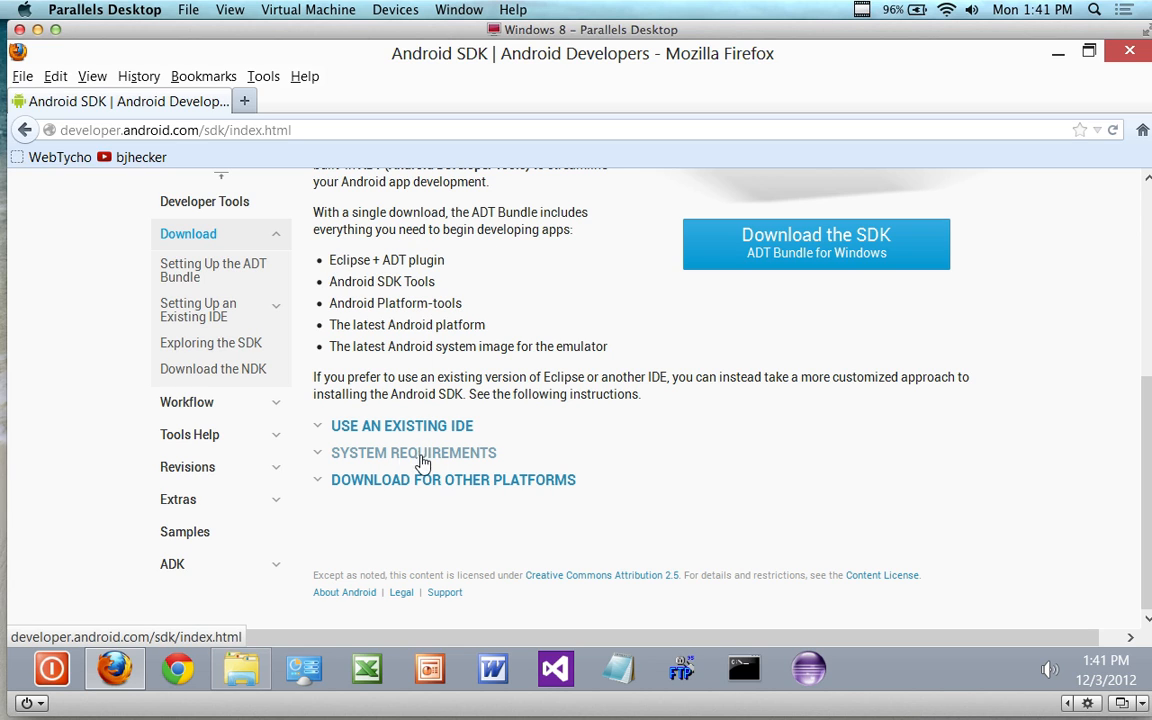
click(484, 484)
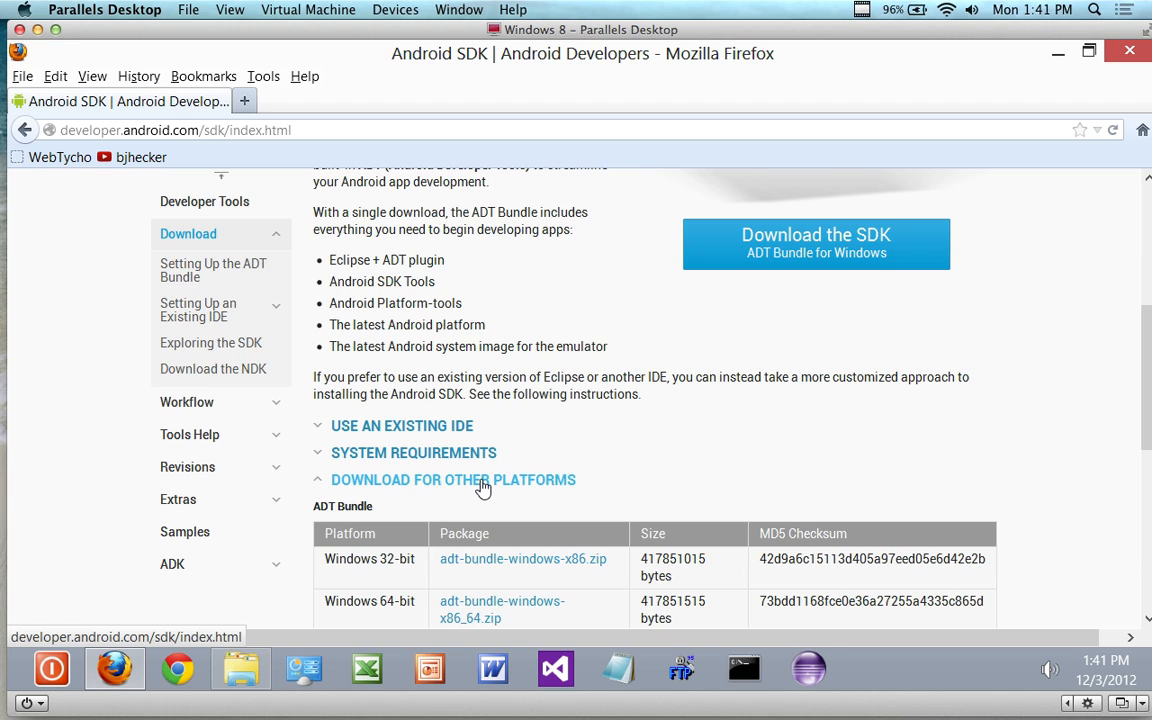
scroll(484, 487, down, 3)
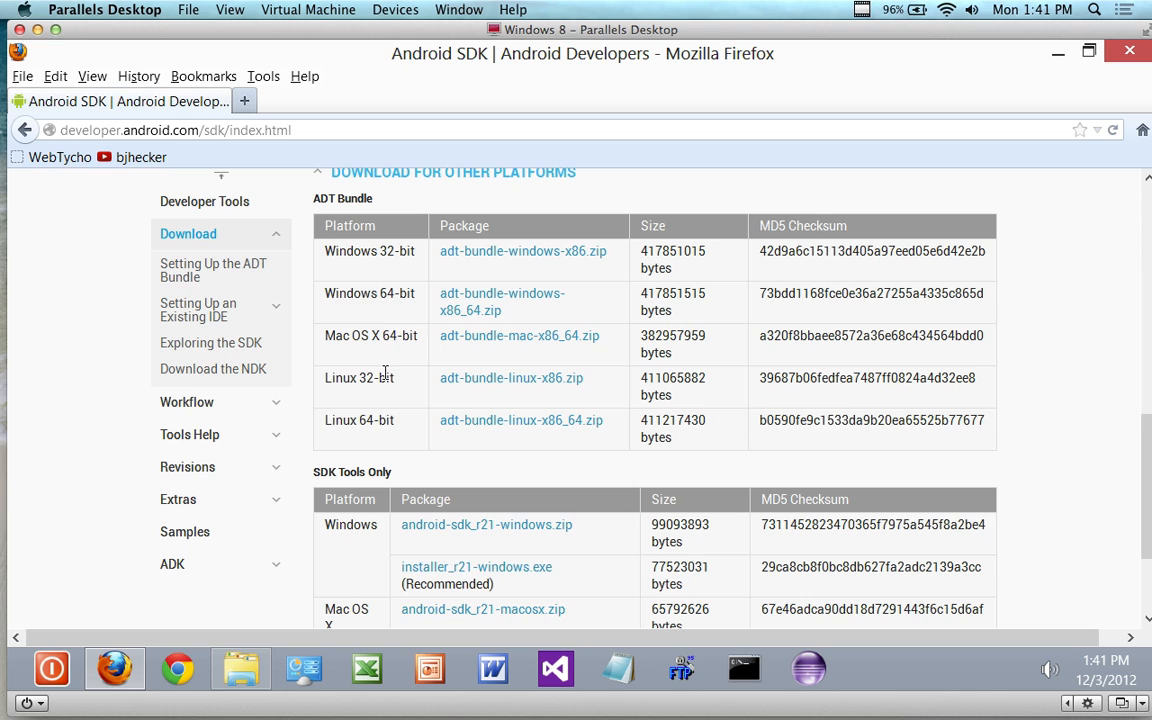
scroll(386, 379, down, 1)
scroll(386, 379, down, 1)
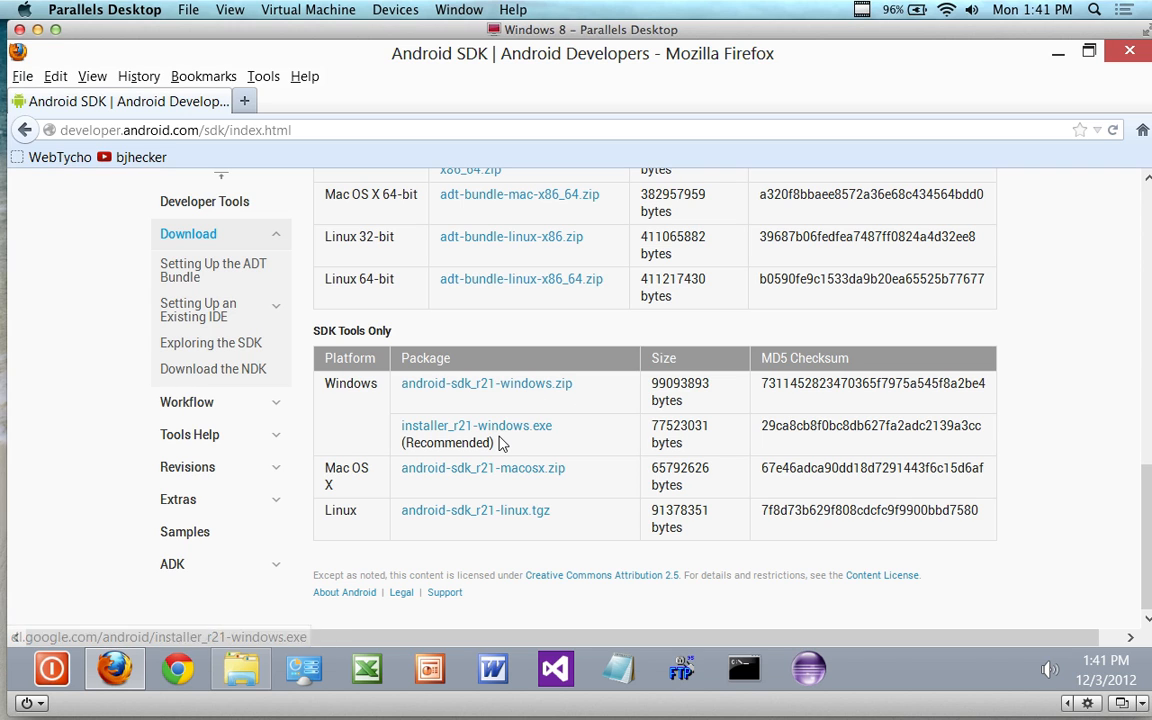
Download android-sdk_r21-windows.zip from the SDK Tools Only packages, agreeing to the licence terms and saving the file
click(527, 387)
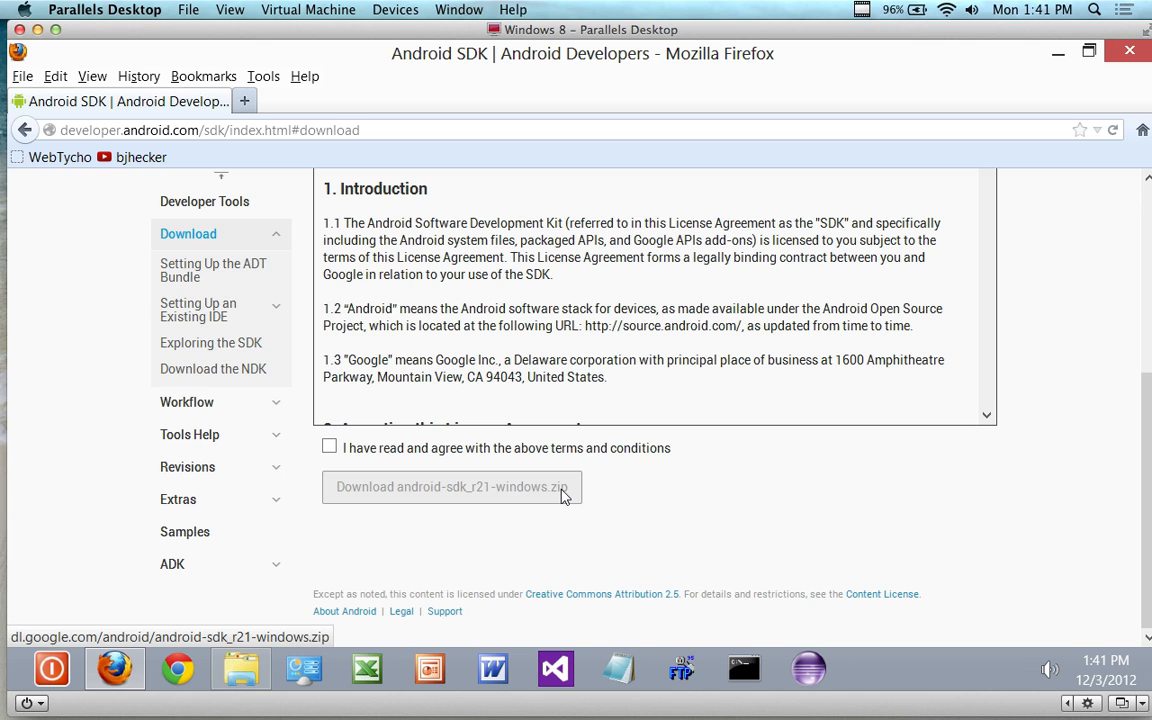
click(330, 447)
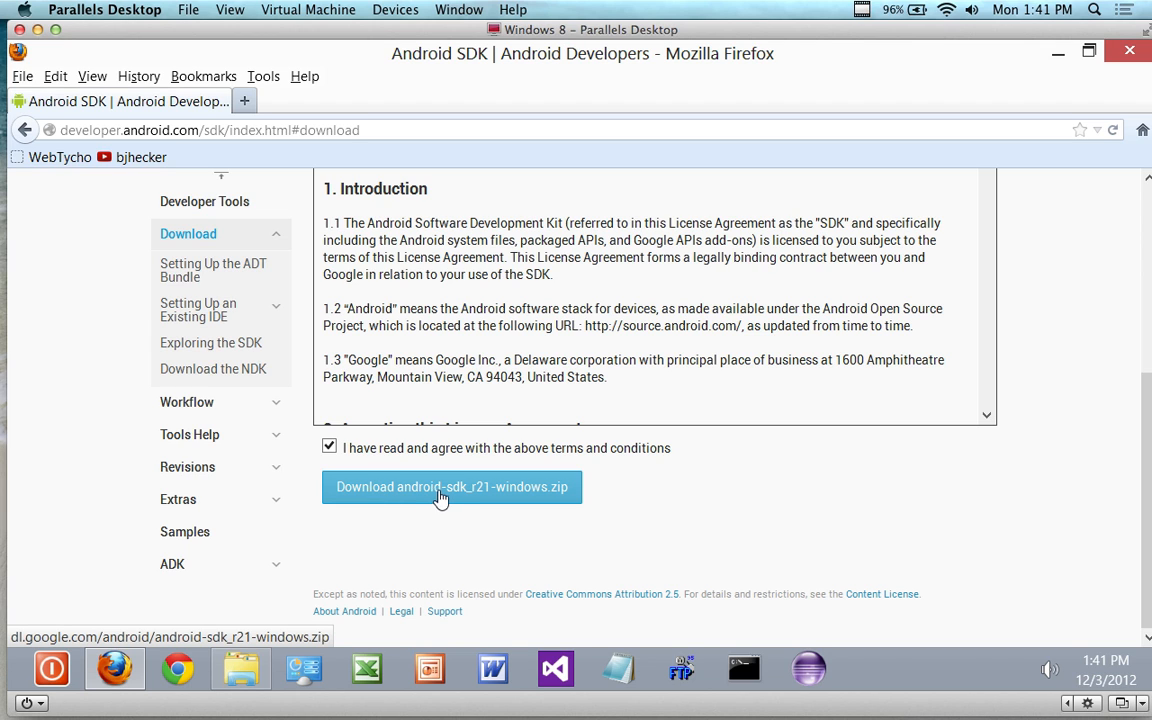
click(545, 498)
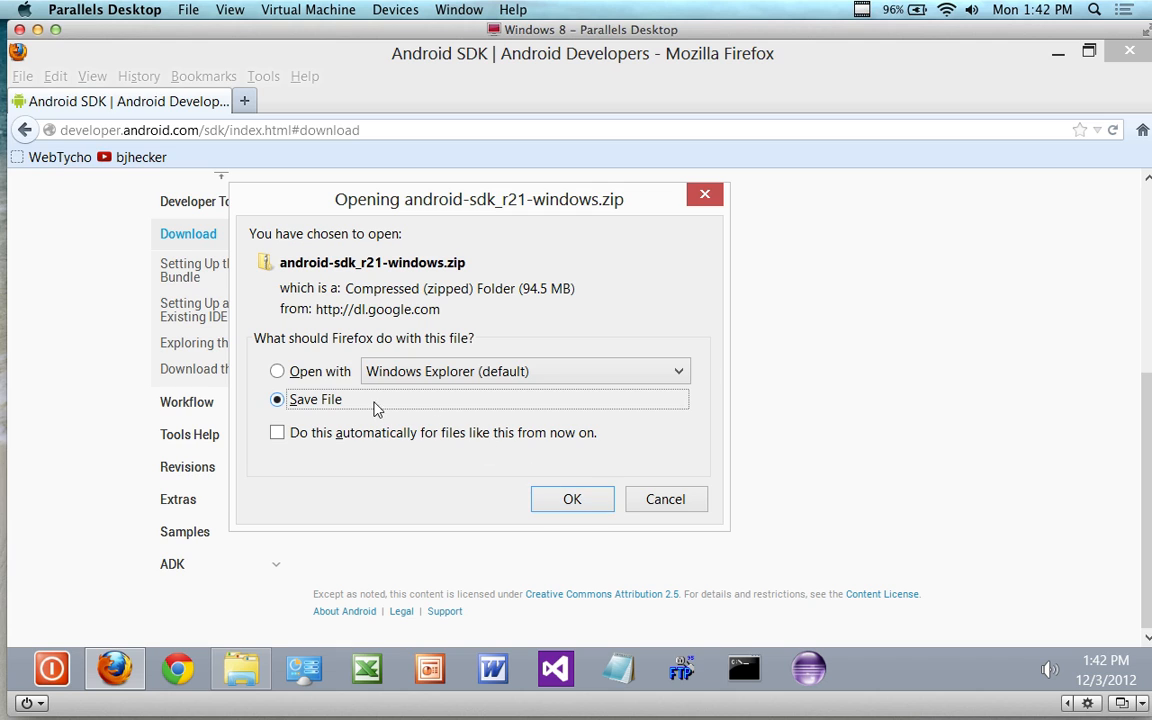
drag(440, 195, 557, 183)
click(648, 471)
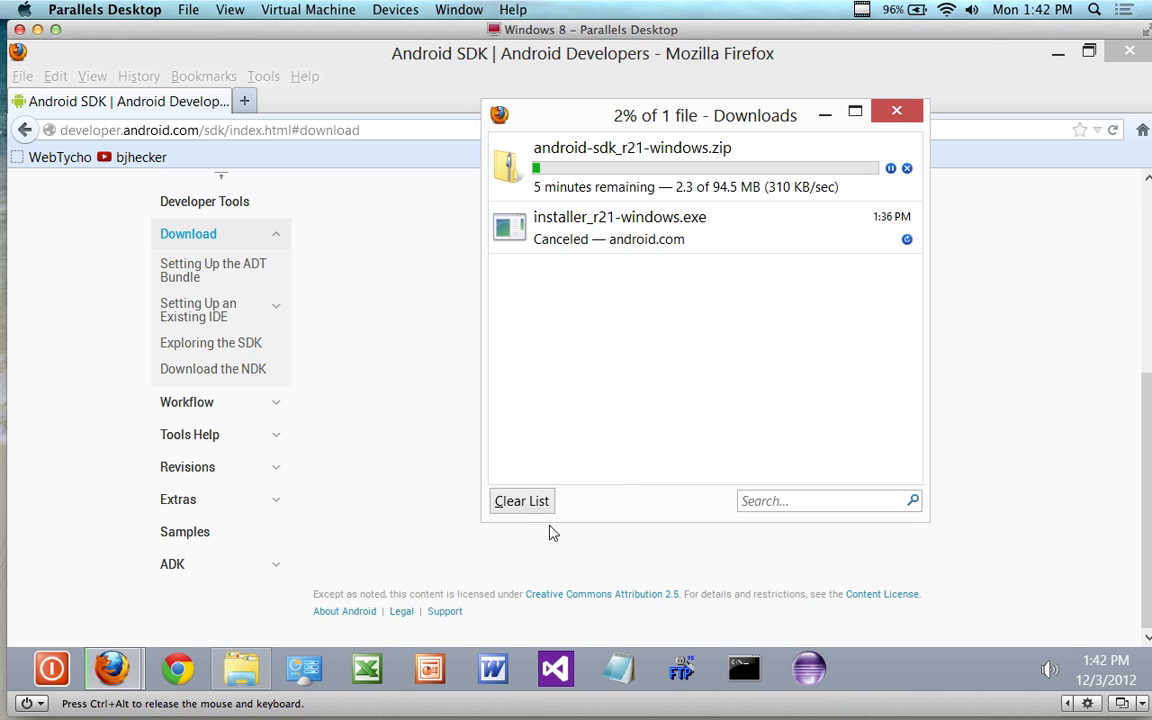
Clear the old installer entry from the download list and reposition the Downloads window
click(521, 501)
drag(738, 121, 653, 134)
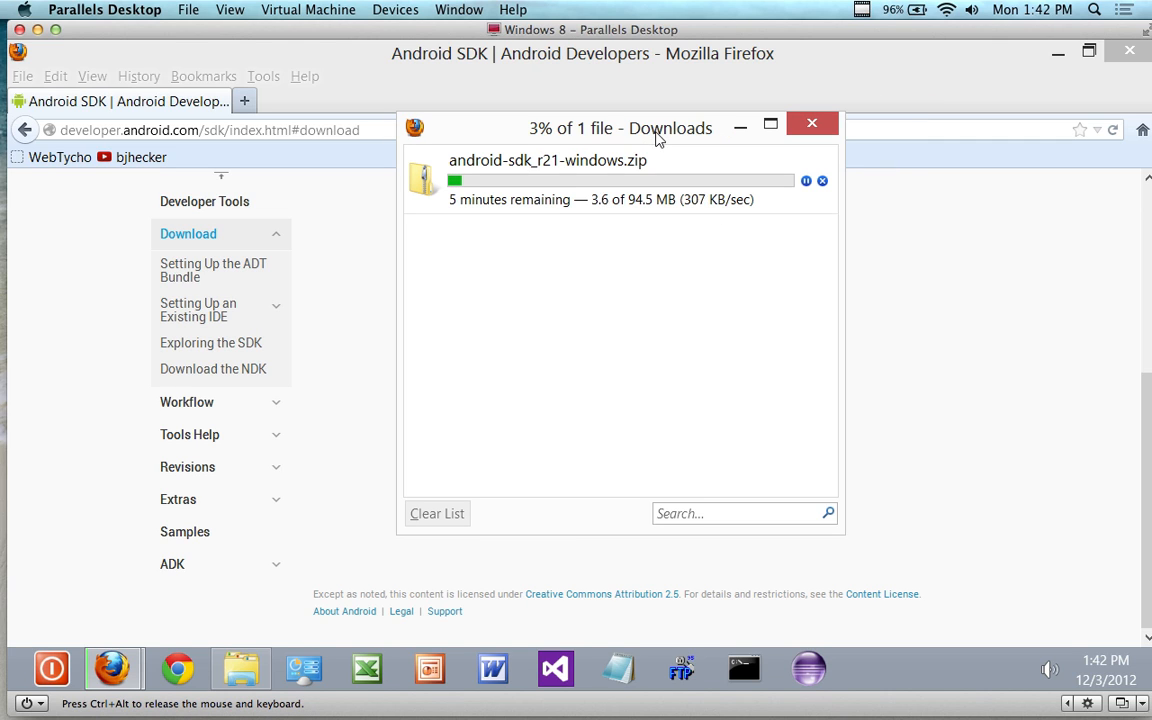
click(863, 11)
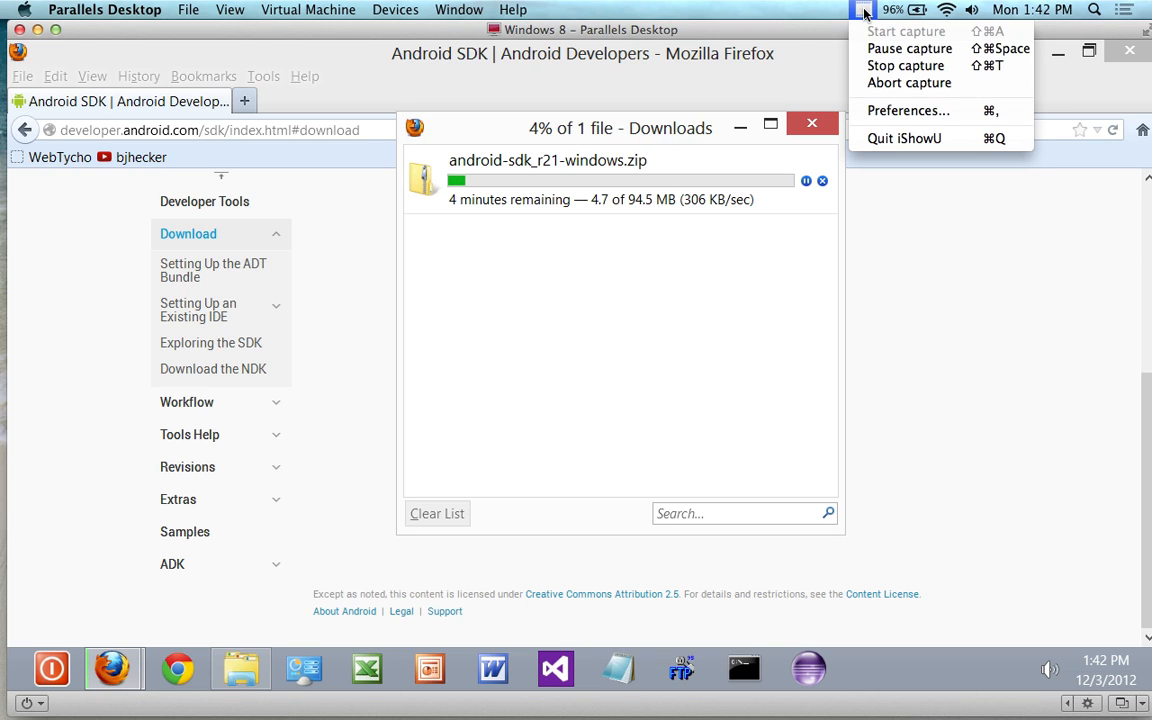
click(876, 50)
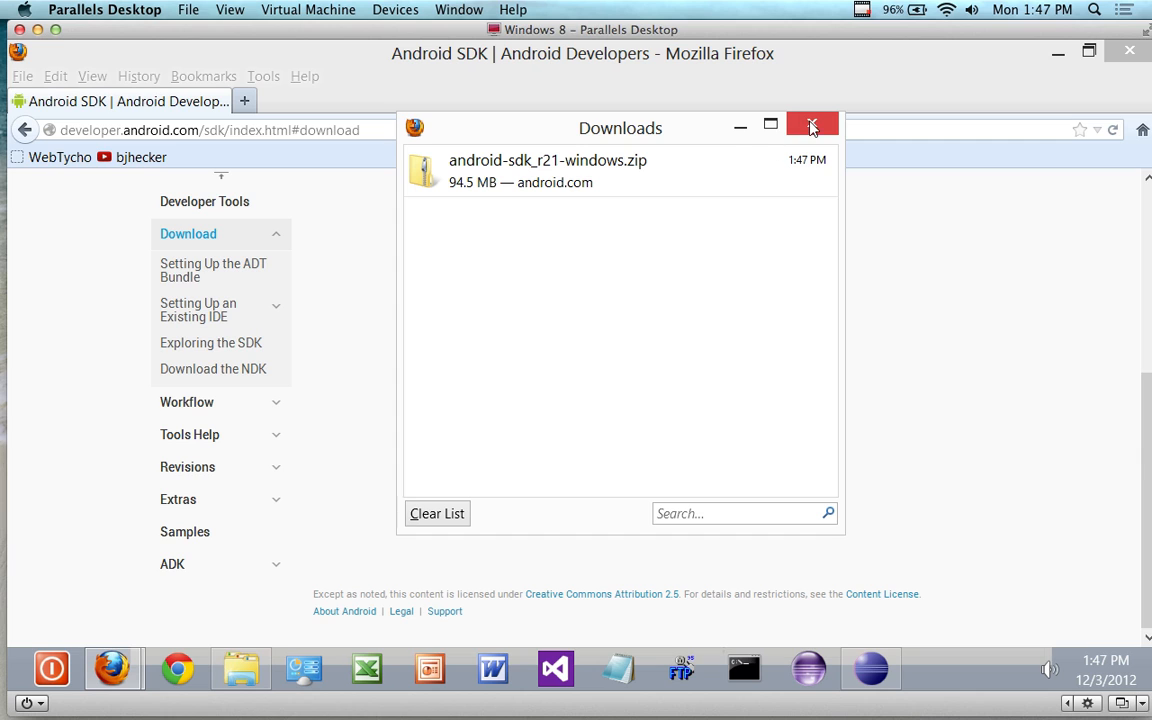
Switch to File Explorer and extract the android-sdk_r21-windows archive into its default folder within Downloads
click(616, 178)
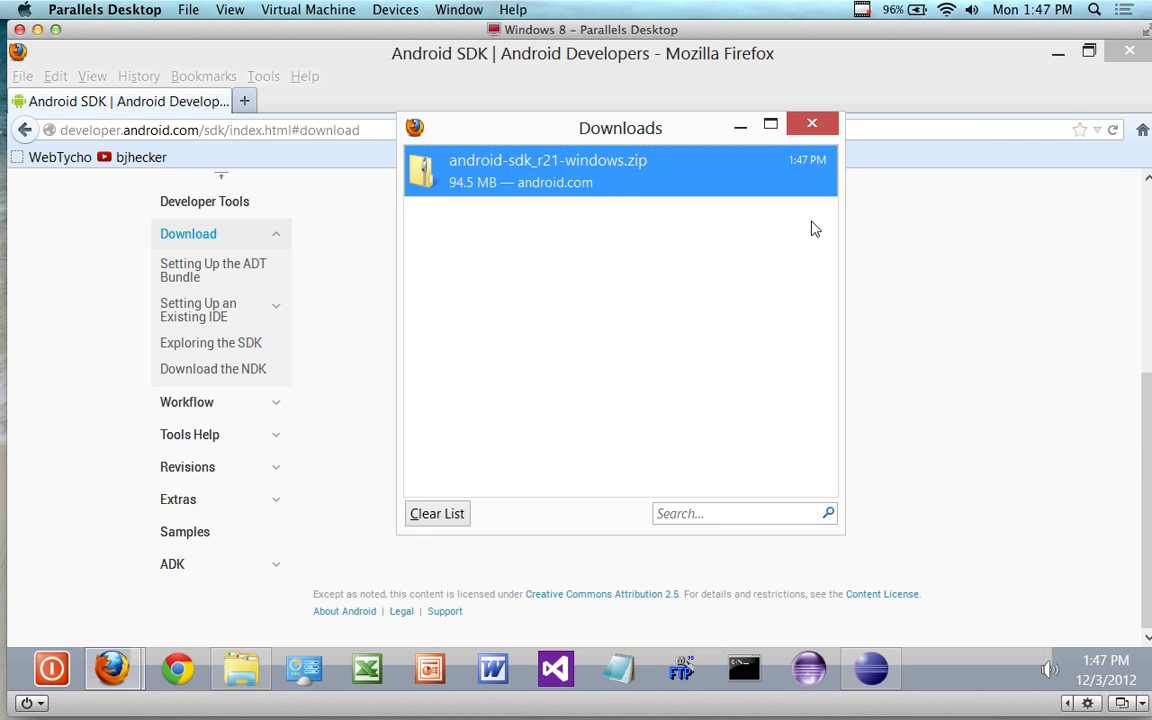
click(241, 668)
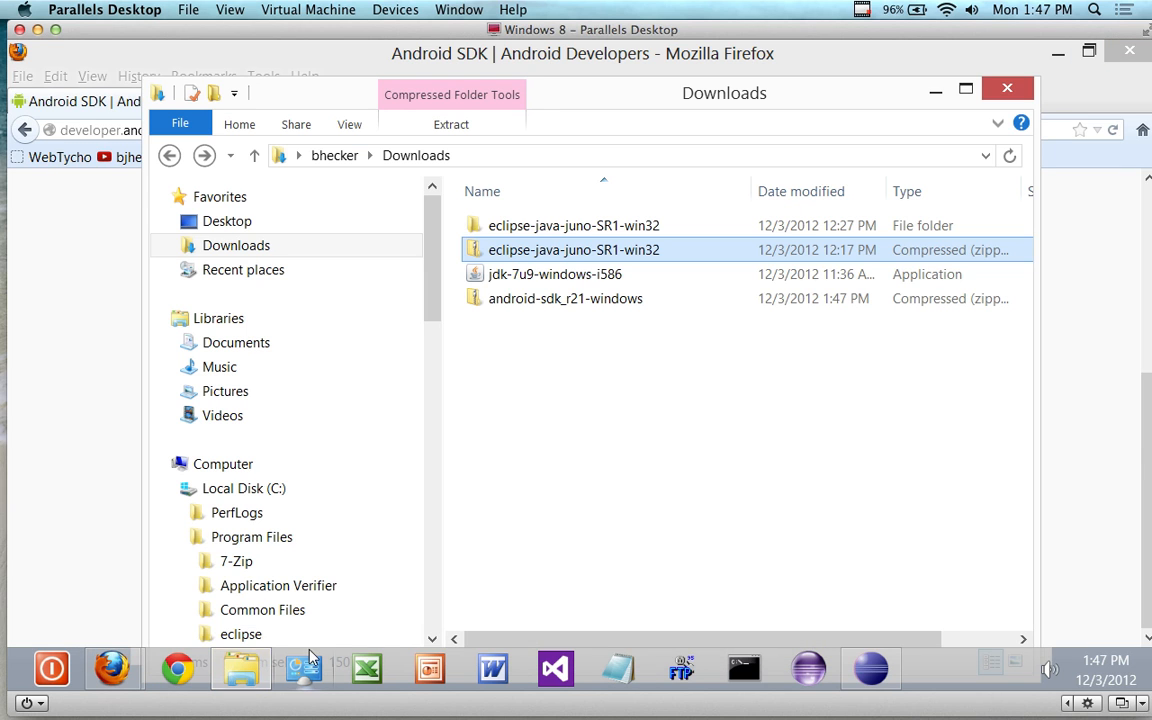
click(533, 365)
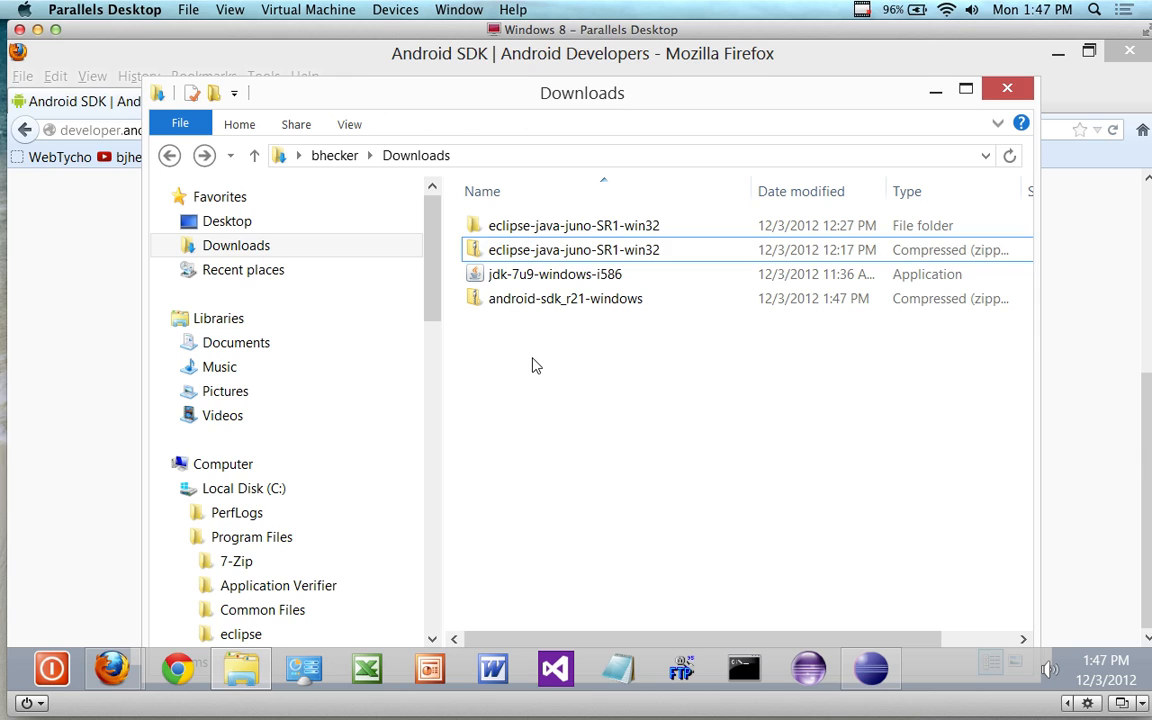
click(524, 306)
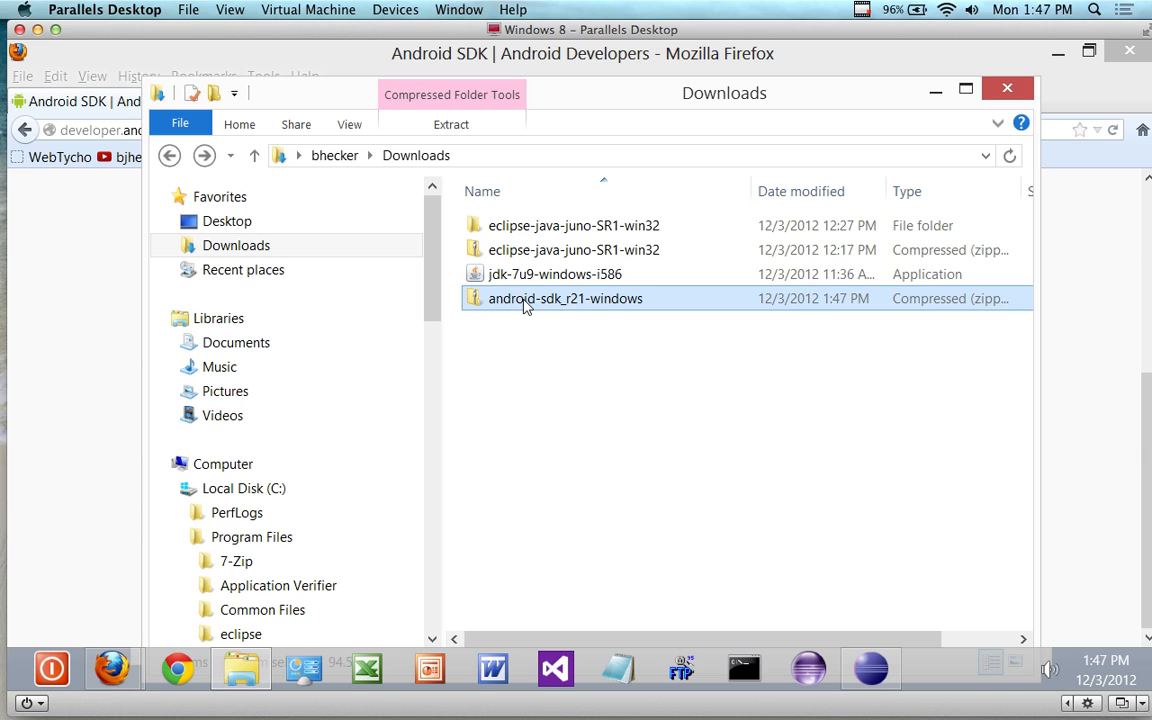
right_click(524, 306)
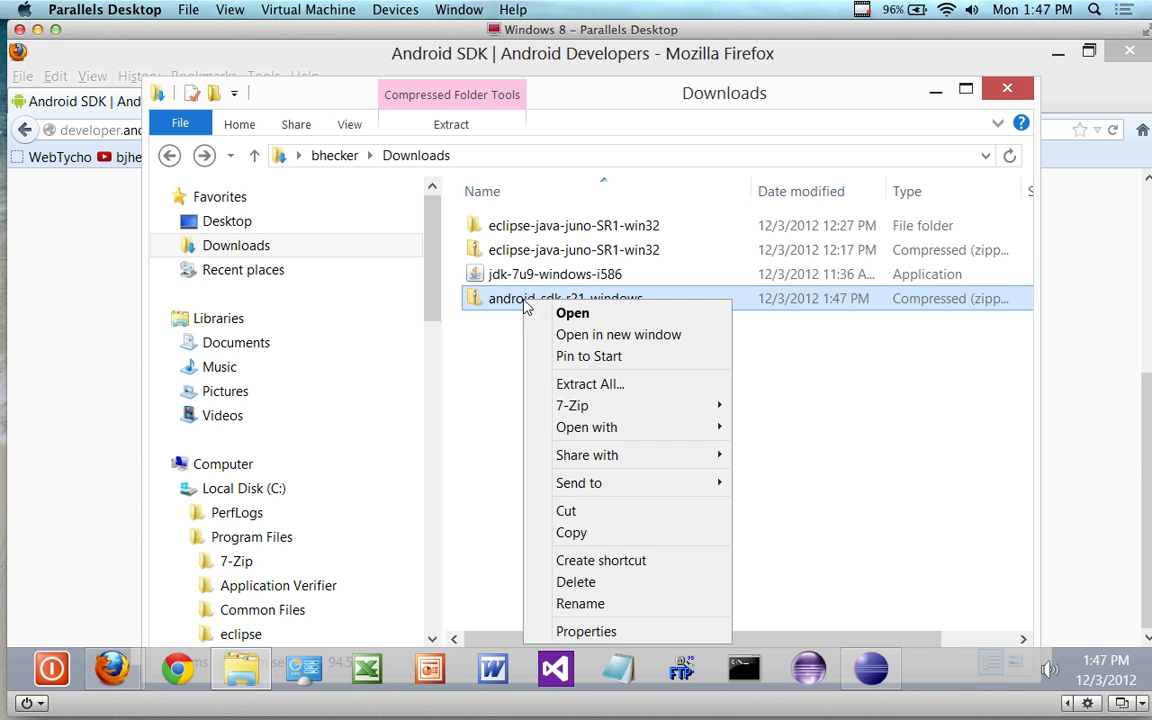
click(587, 385)
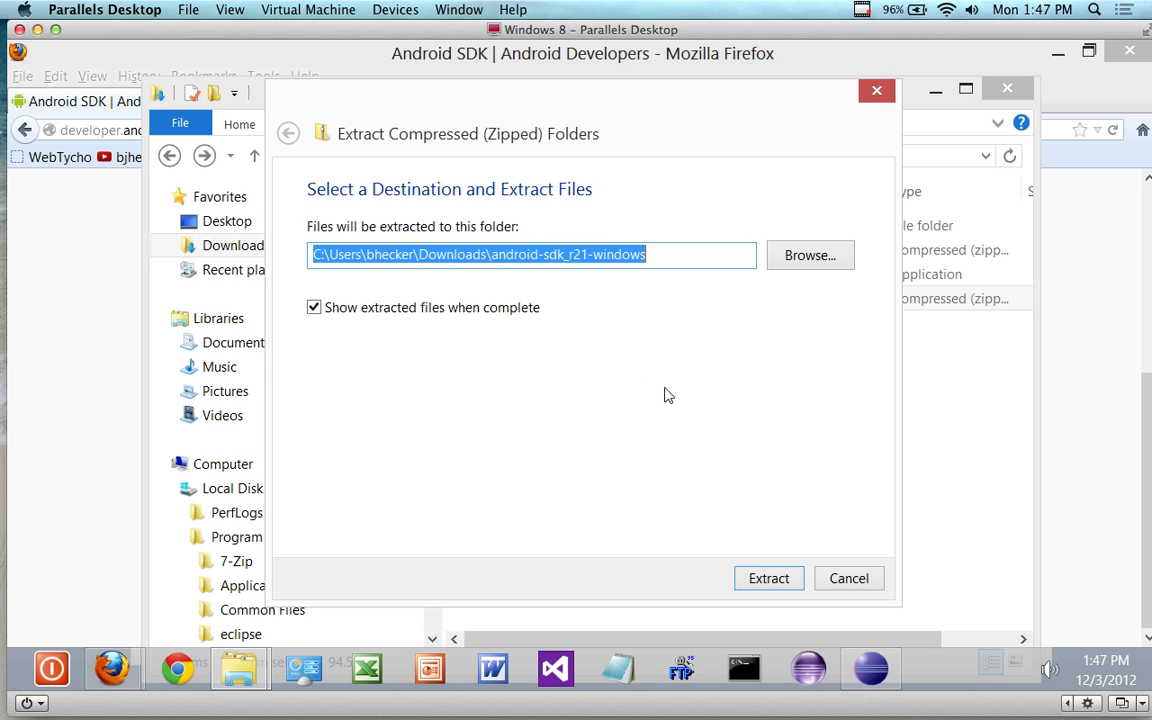
click(767, 577)
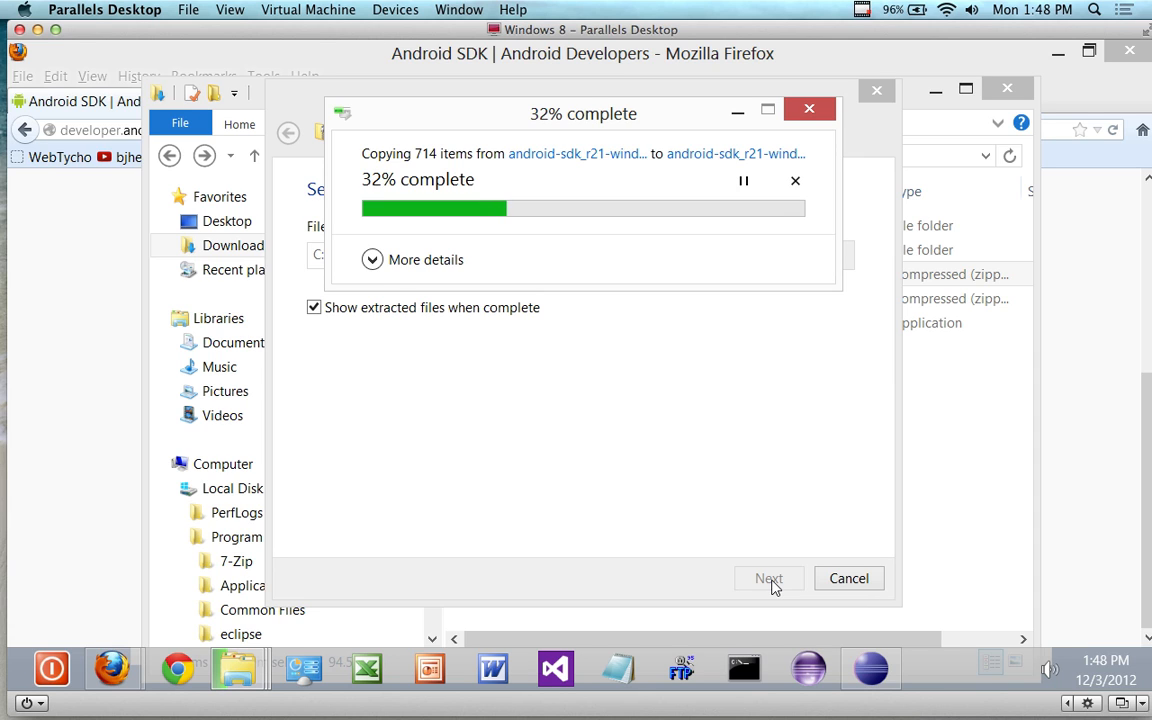
click(861, 10)
click(870, 48)
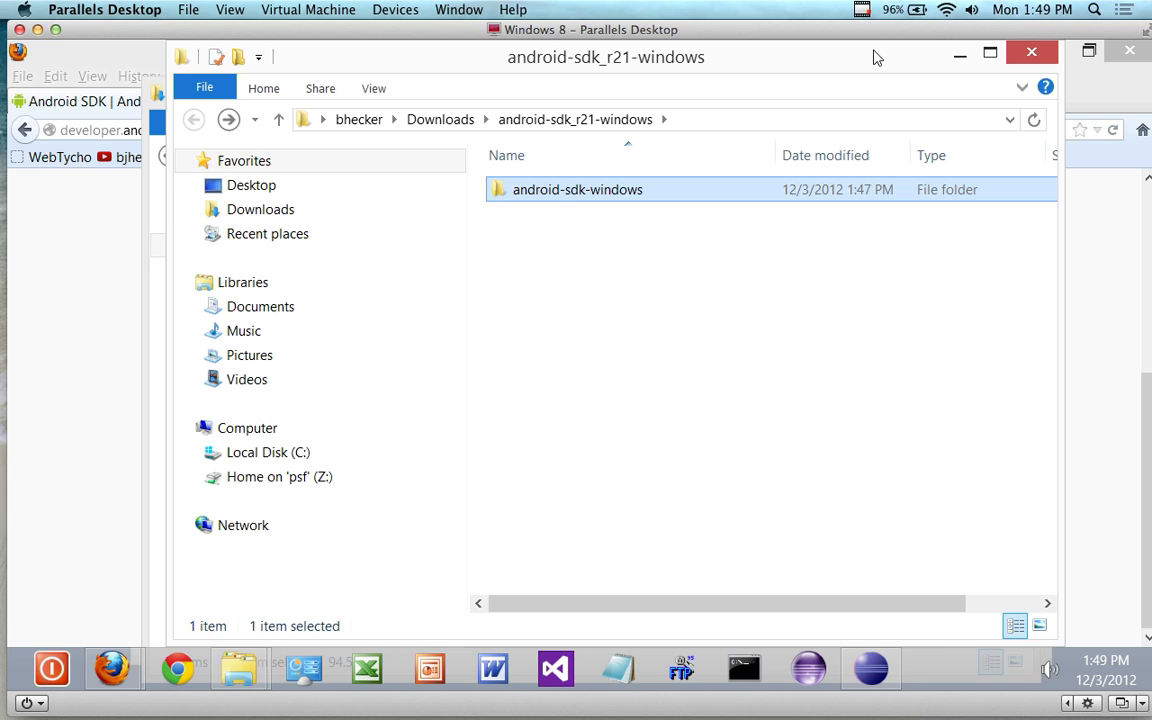
Rename the extracted android-sdk-windows folder to android
click(797, 68)
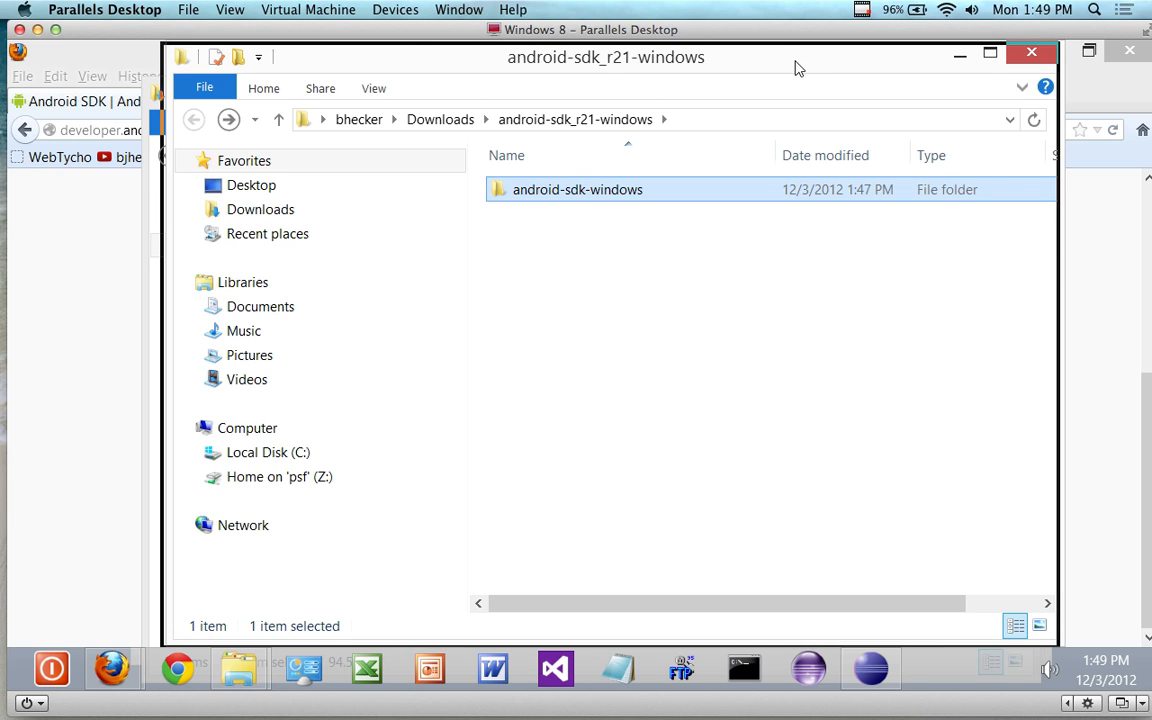
click(797, 67)
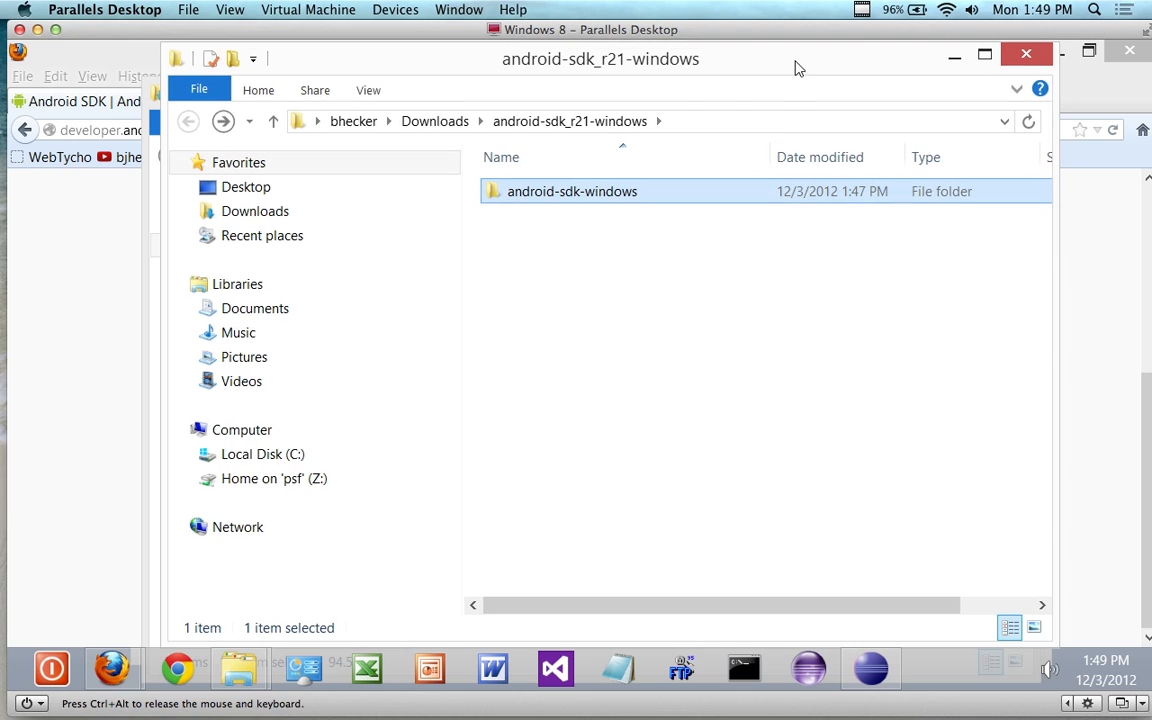
right_click(558, 200)
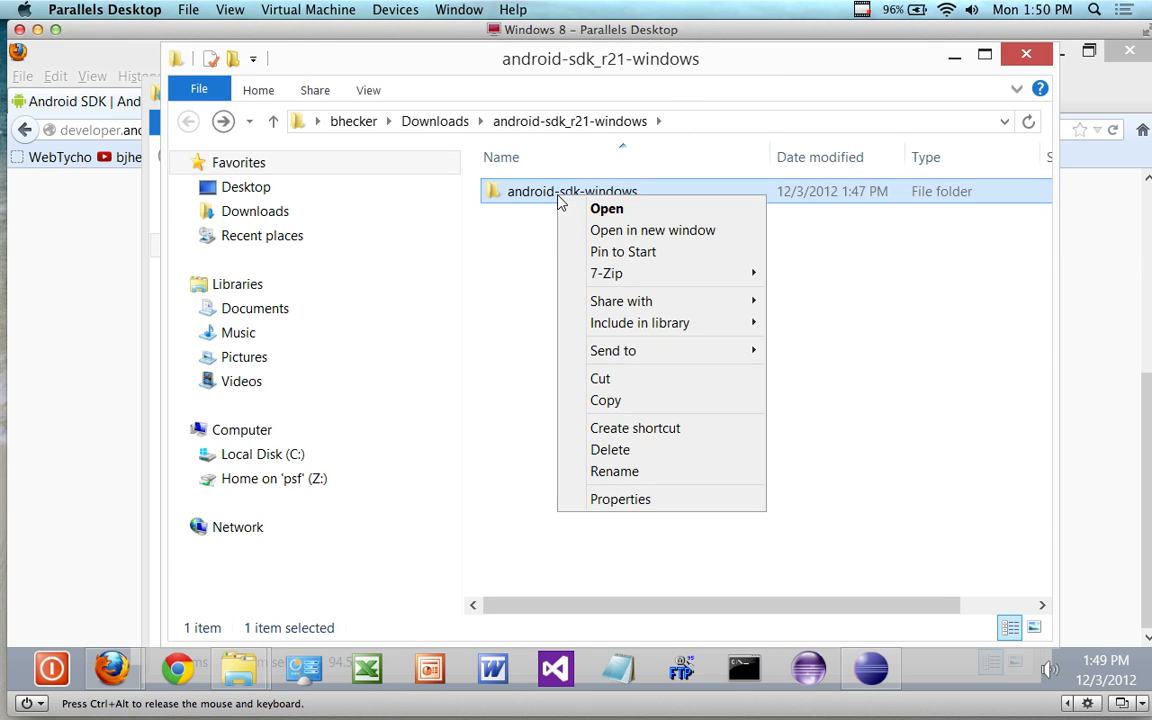
click(614, 472)
key(Right)
key(BackSpace)
key(BackSpace)
key(BackSpace)
key(BackSpace)
key(BackSpace)
key(BackSpace)
key(BackSpace)
key(BackSpace)
key(BackSpace)
key(BackSpace)
key(BackSpace)
key(BackSpace)
key(Return)
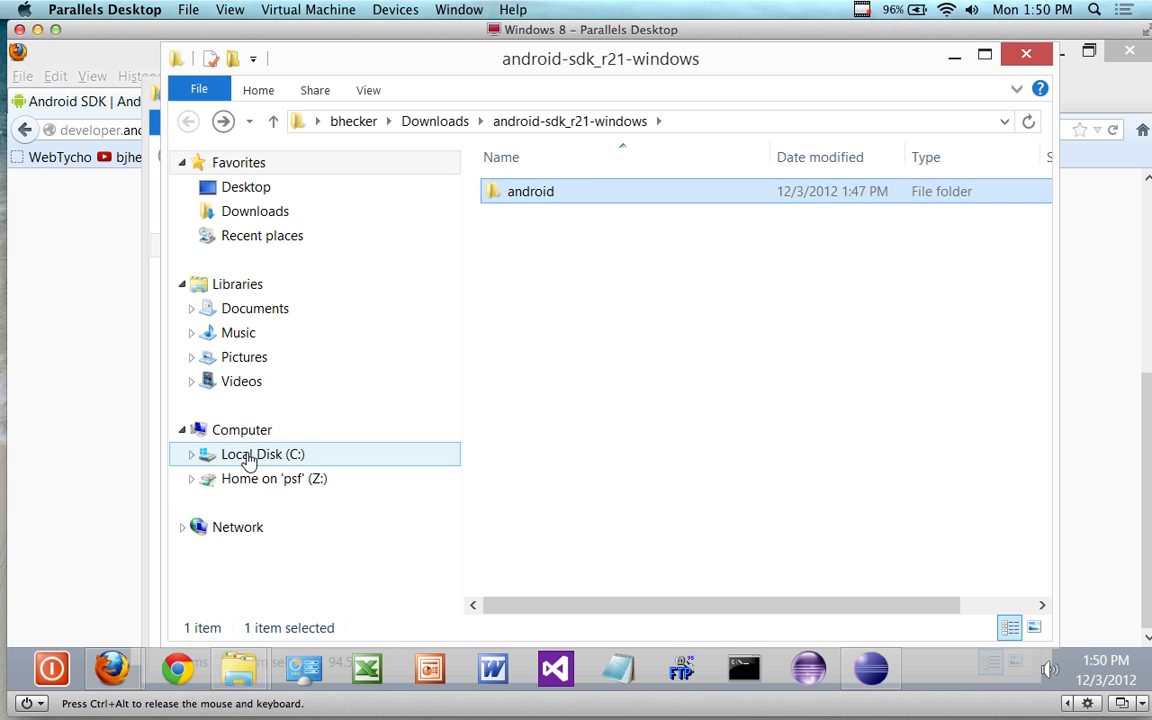
Move the android folder into Program Files on Local Disk (C:)
click(191, 456)
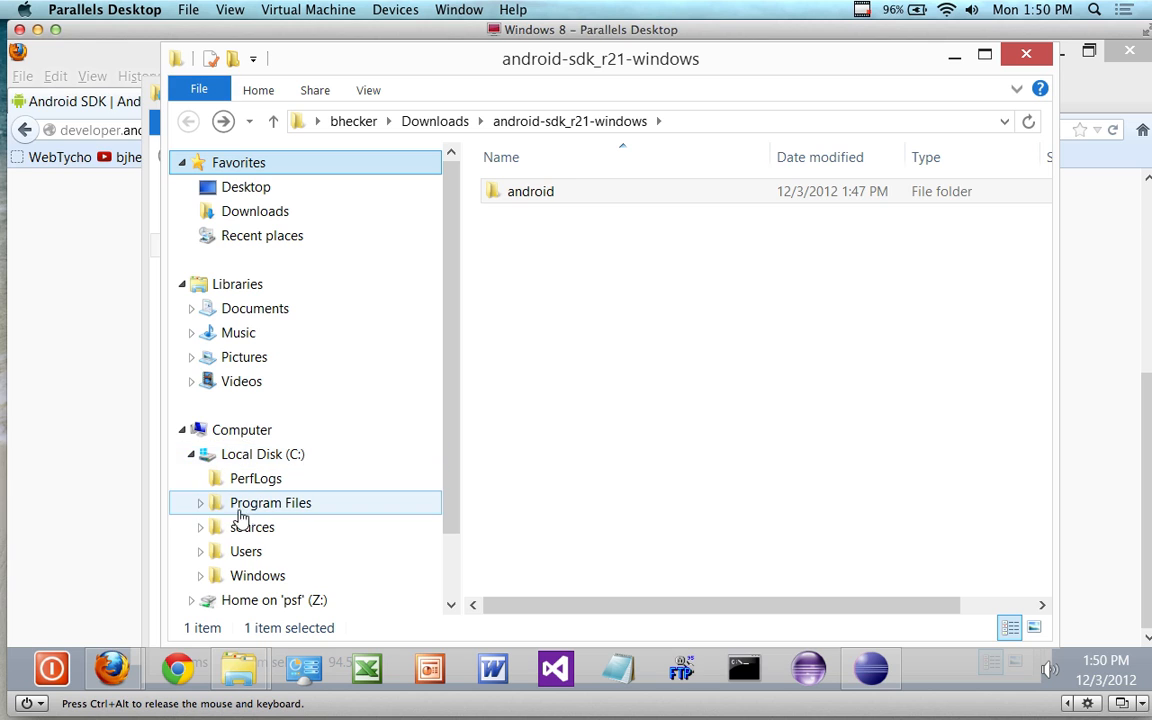
click(201, 505)
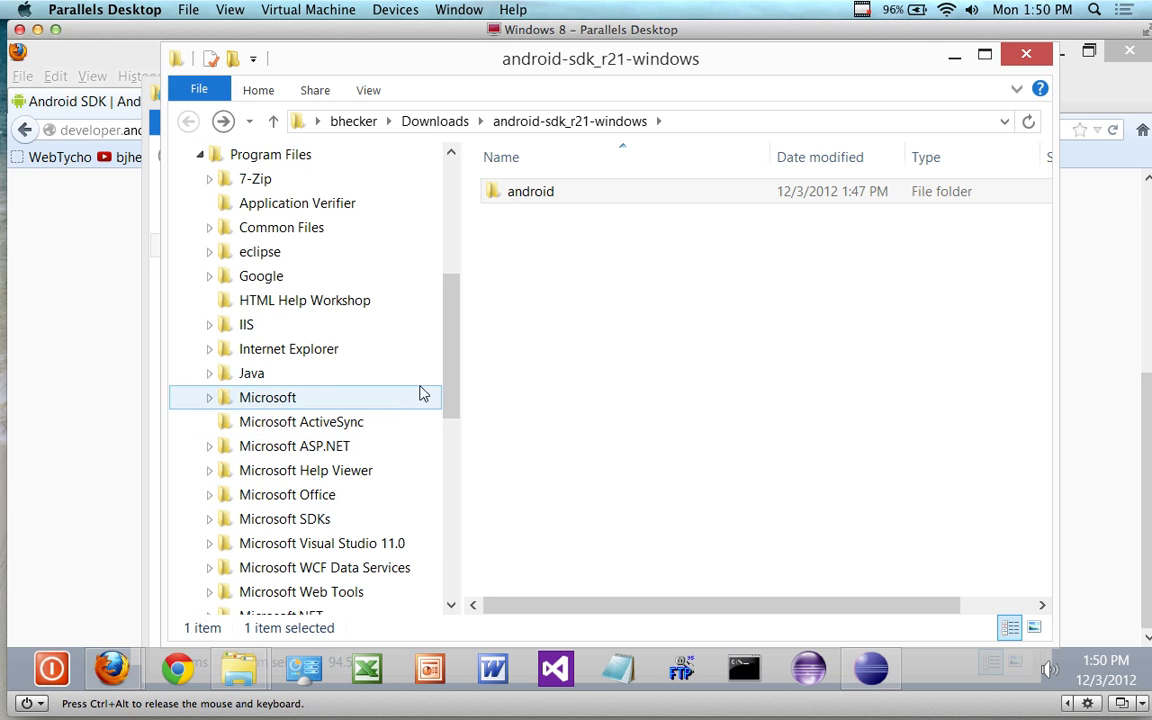
scroll(453, 333, down, 1)
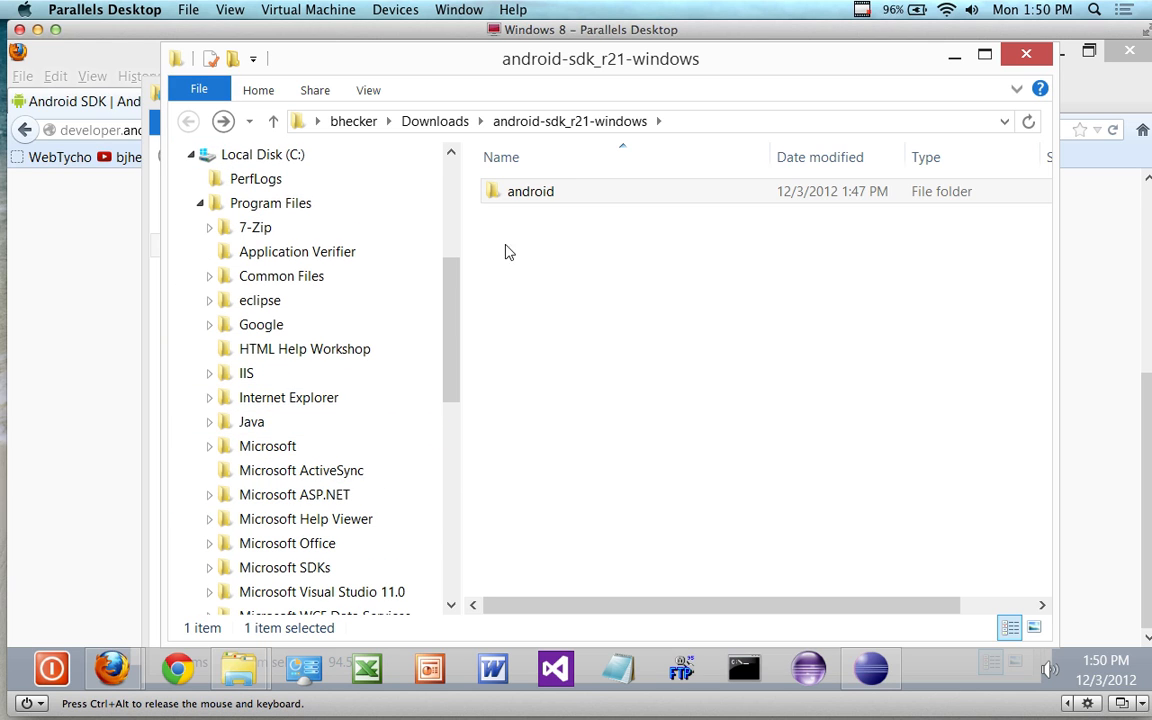
drag(524, 193, 431, 218)
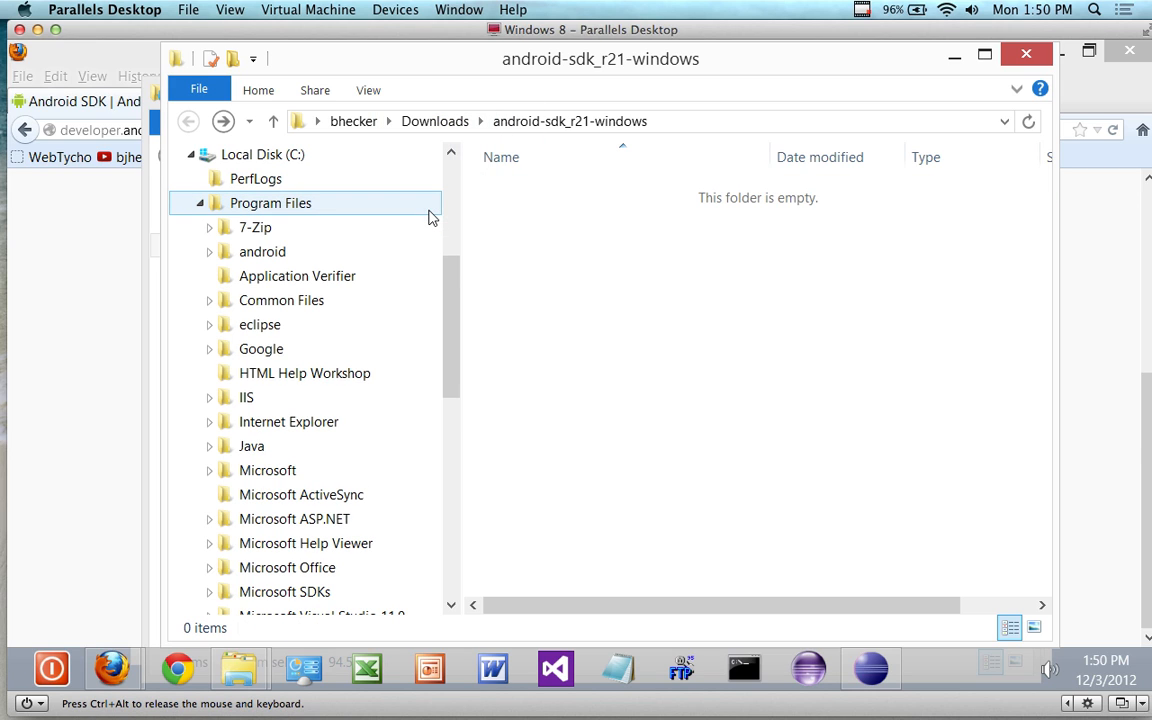
Open the android folder in Program Files to check its contents, and close that folder window
click(260, 255)
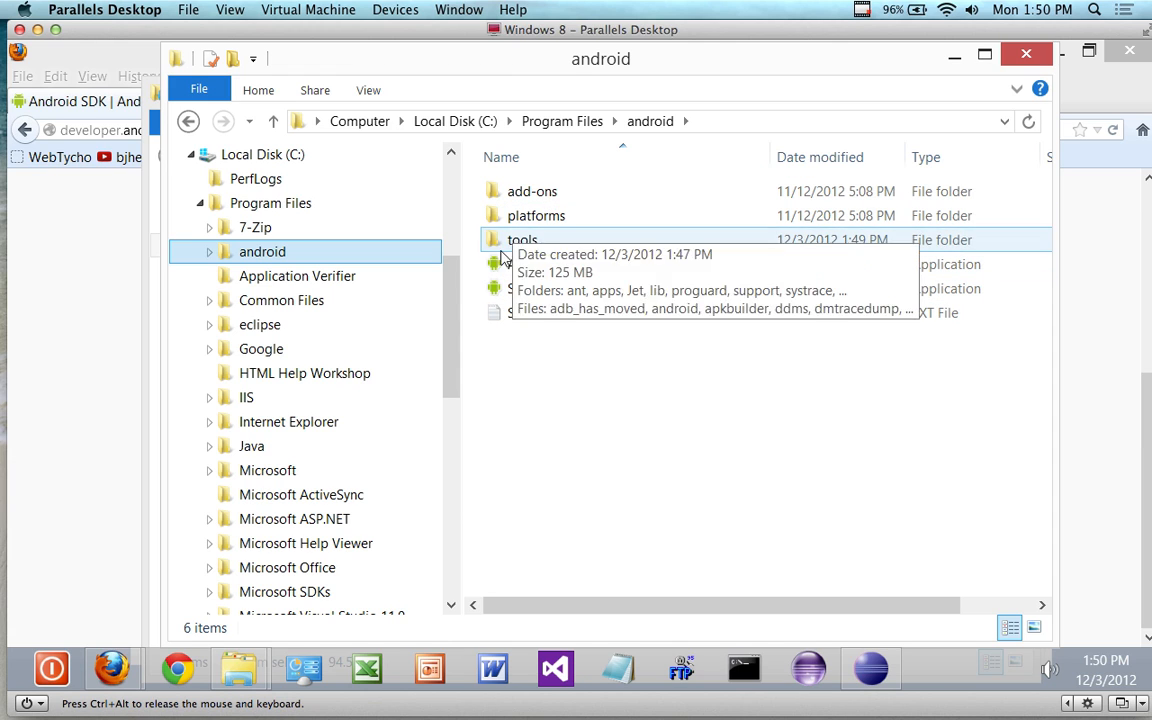
mouse_move(434, 73)
mouse_down()
mouse_move(418, 70)
mouse_move(442, 61)
mouse_up()
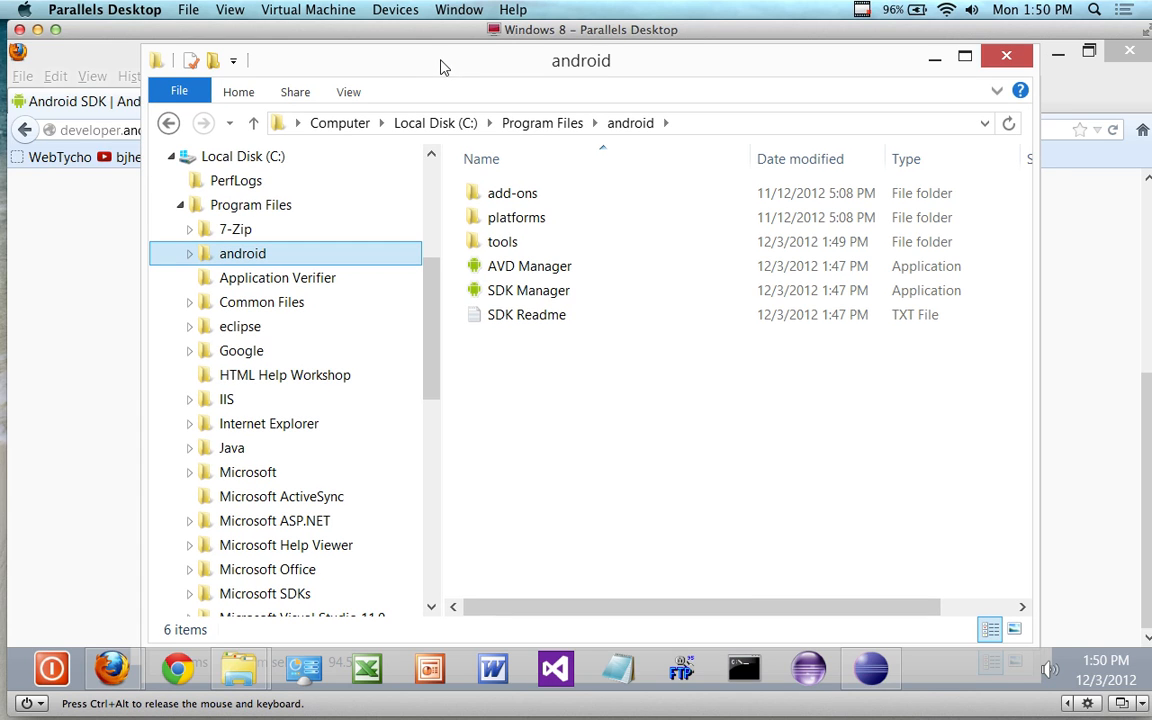
click(285, 254)
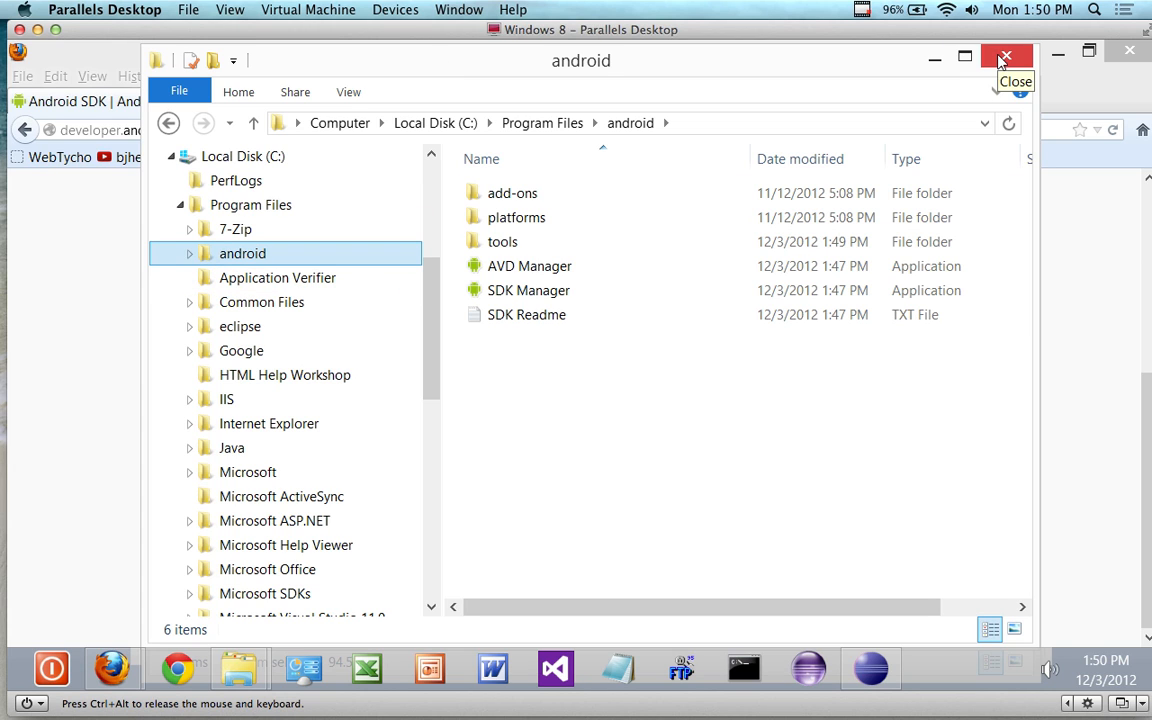
click(1003, 59)
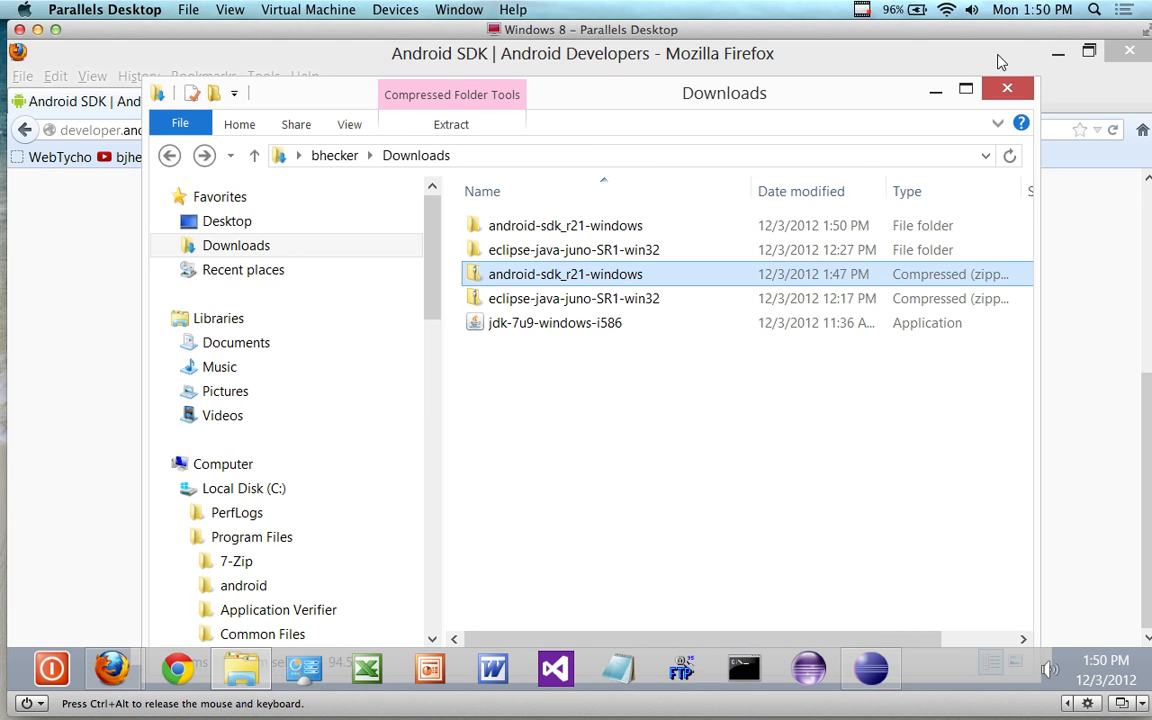
Close the Downloads folder window, and clear and close Firefox's download list
click(1000, 88)
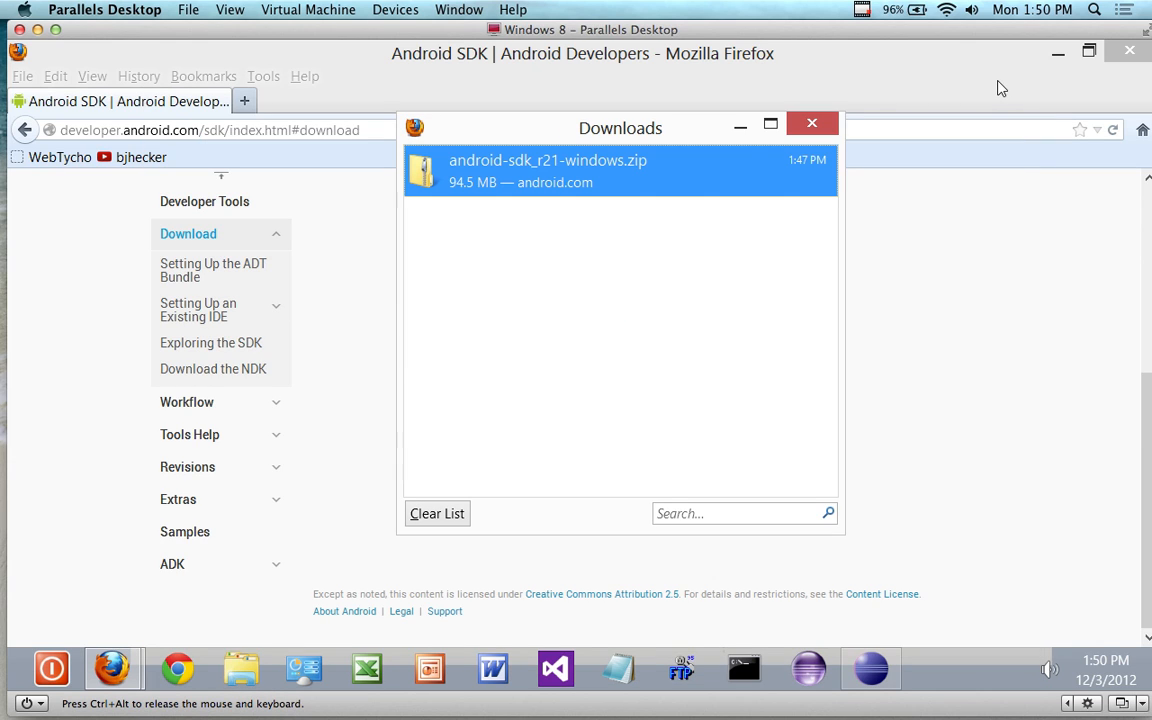
click(428, 514)
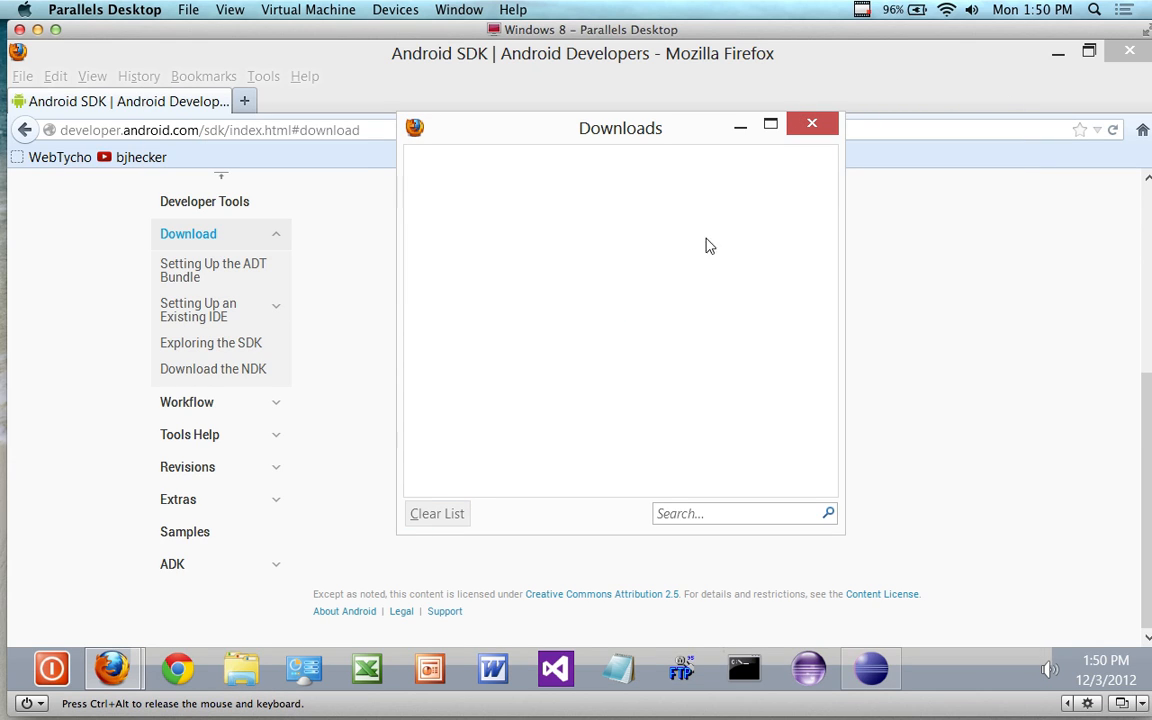
click(806, 123)
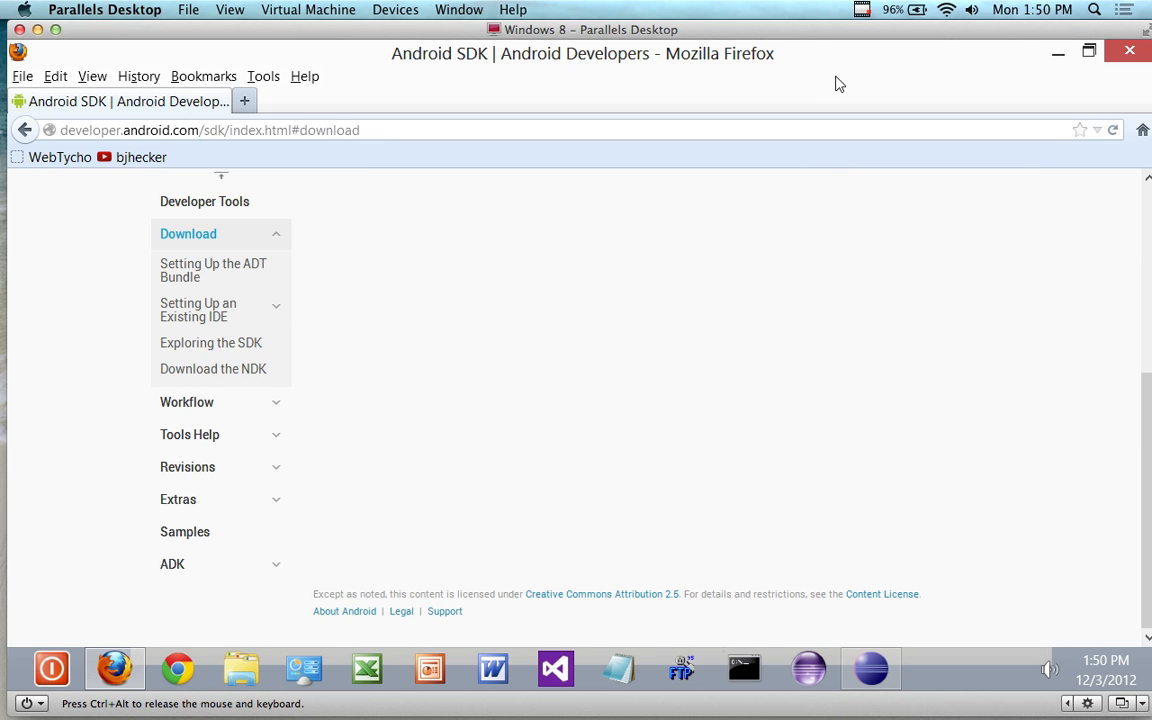
Switch to Eclipse, close Firefox behind it, and check Eclipse for updates
click(871, 668)
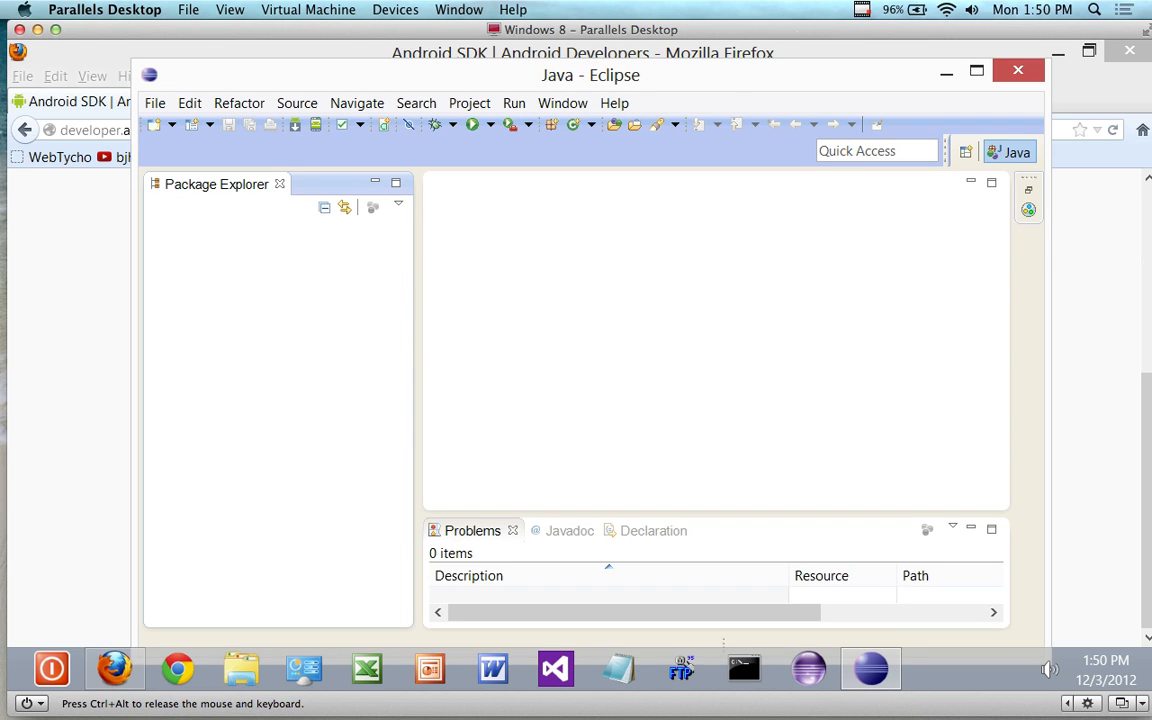
click(1140, 52)
drag(816, 68, 813, 56)
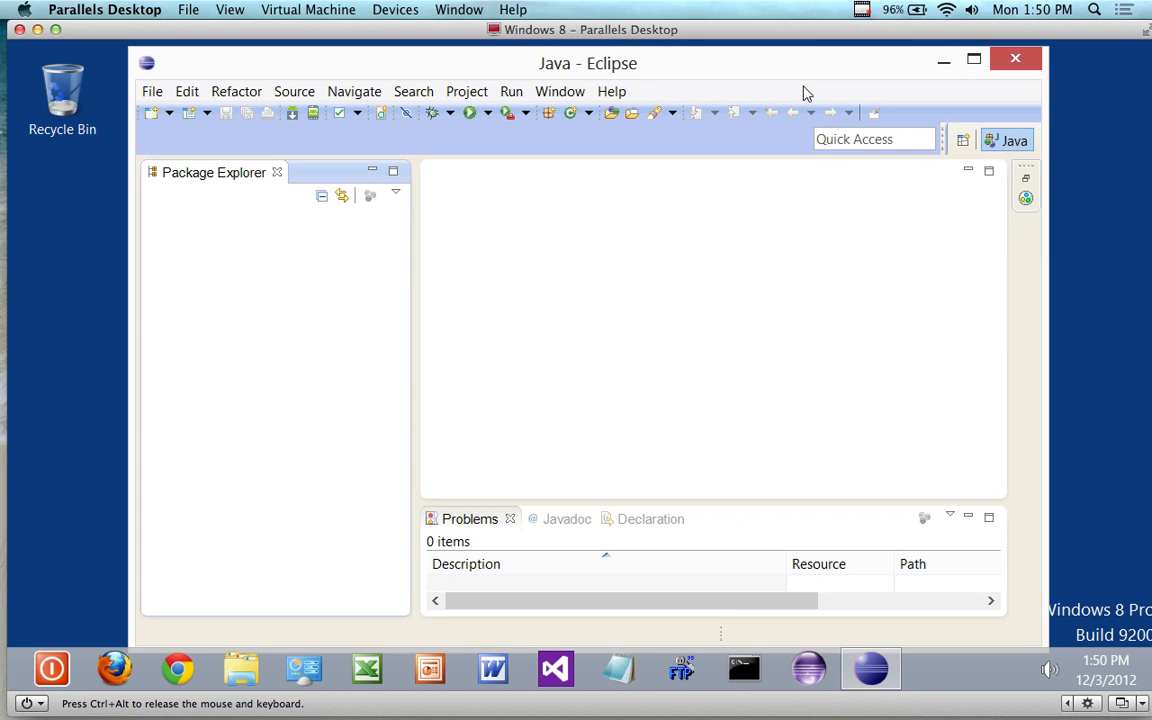
click(607, 95)
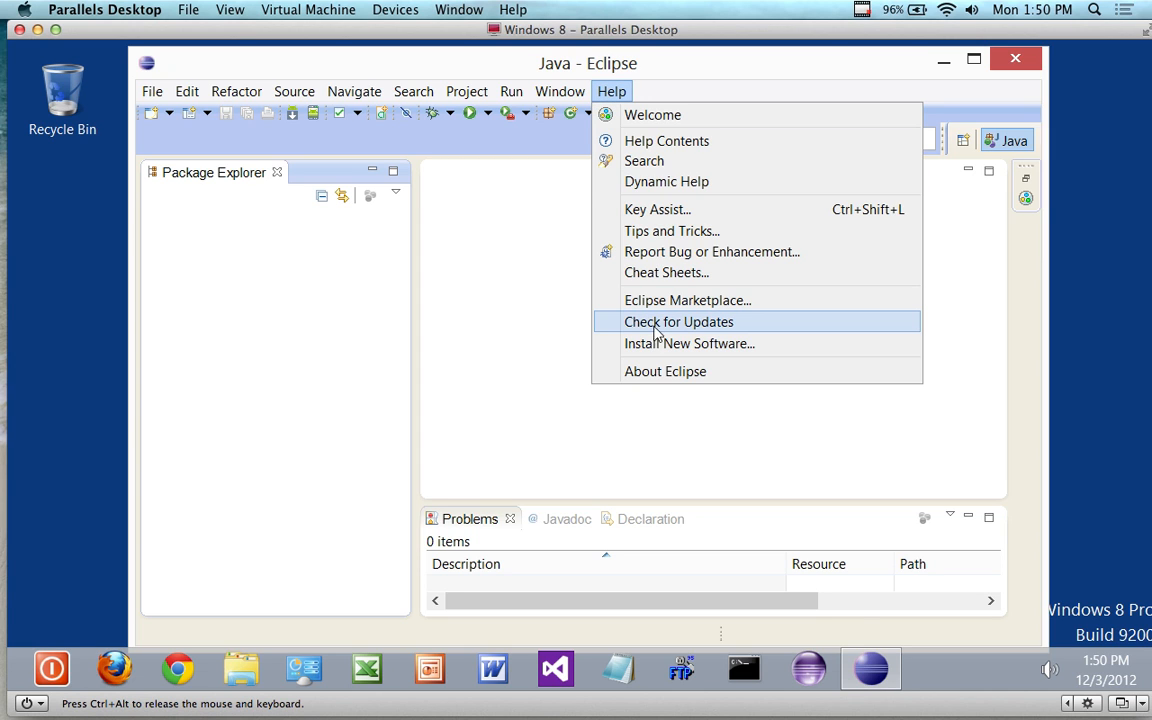
click(697, 328)
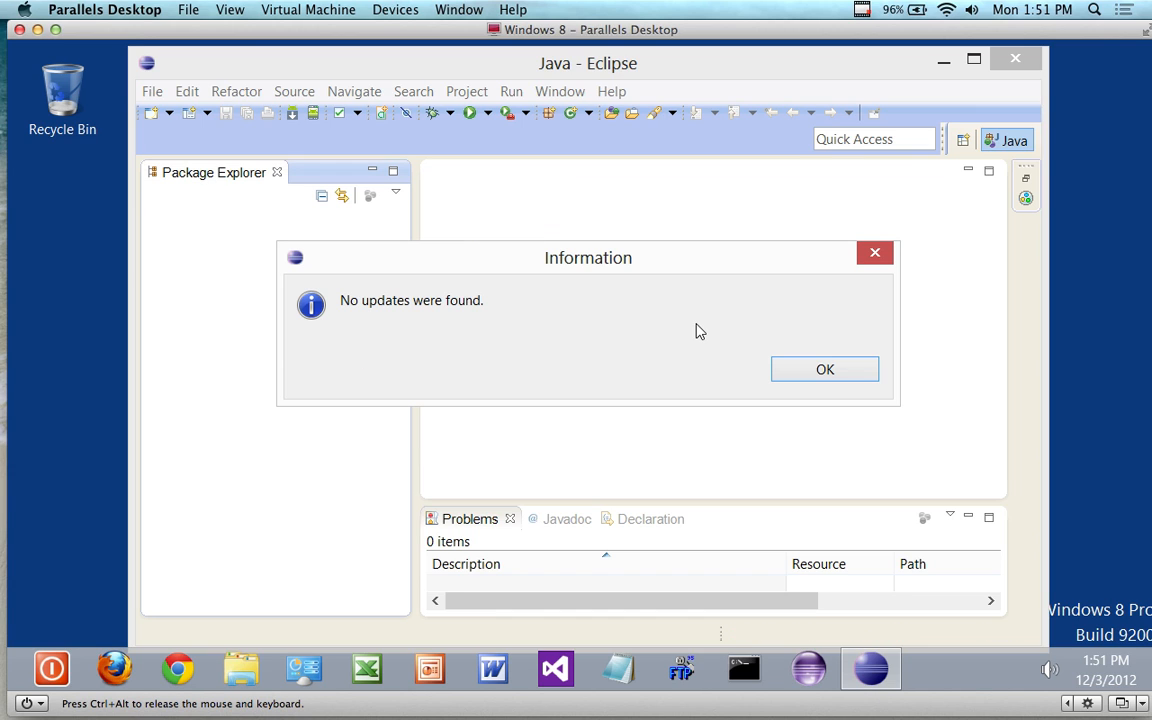
click(822, 374)
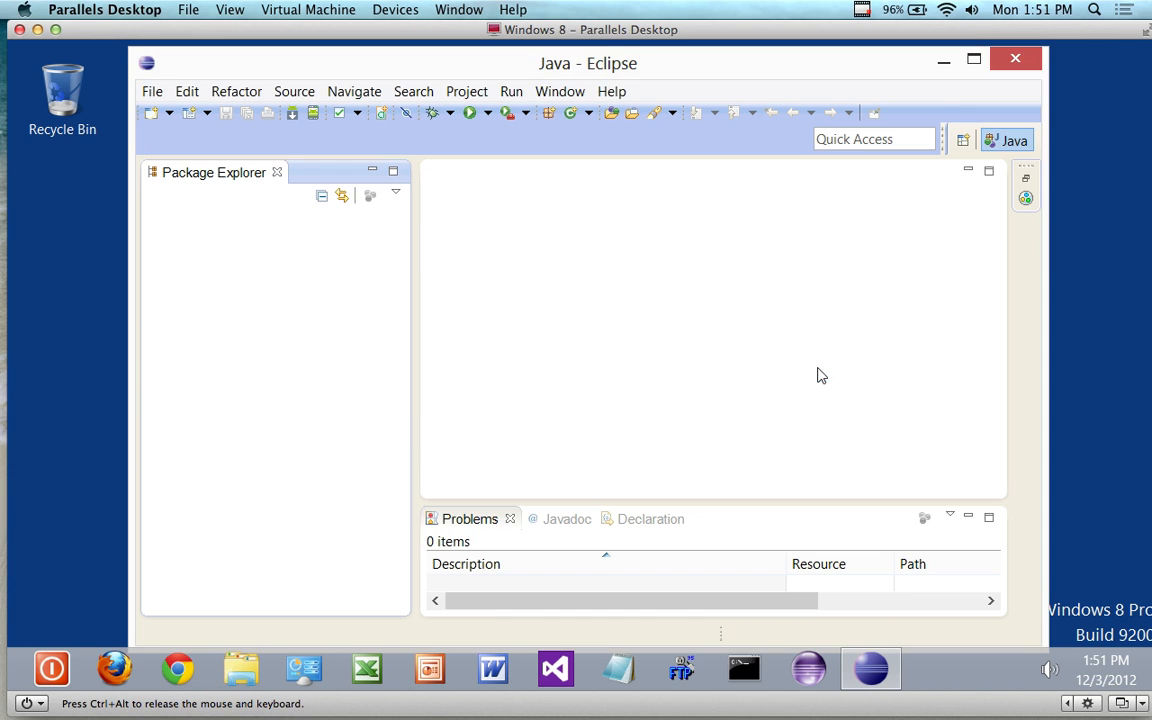
click(614, 98)
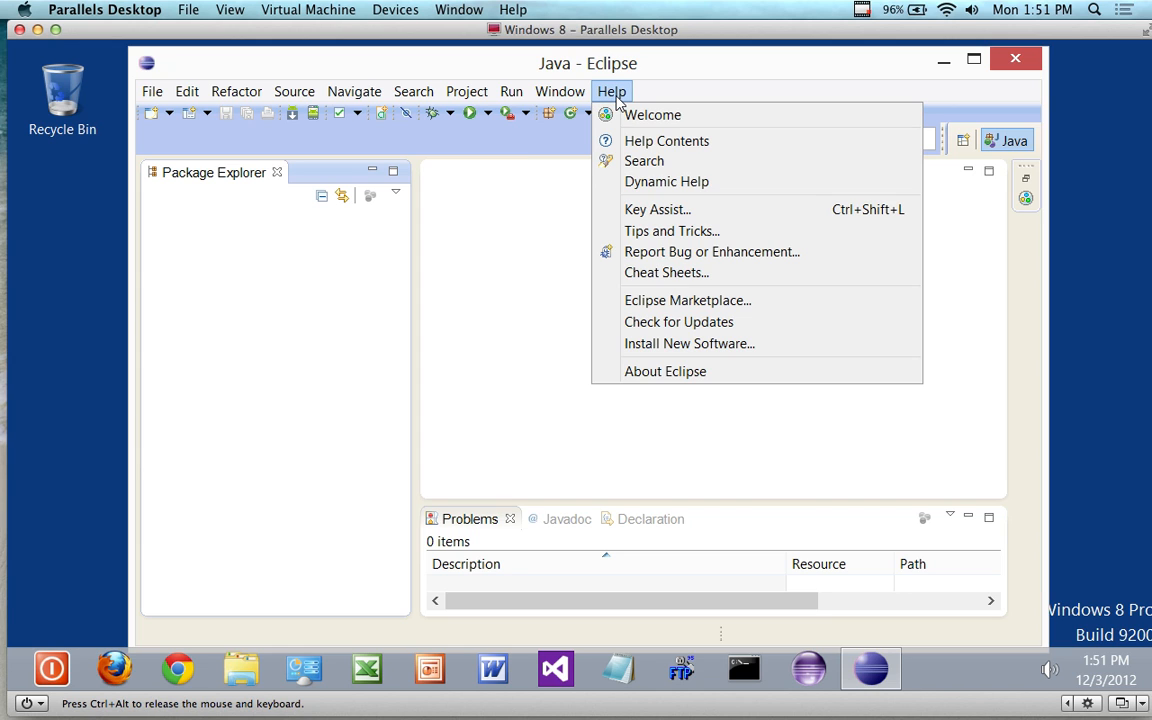
click(706, 346)
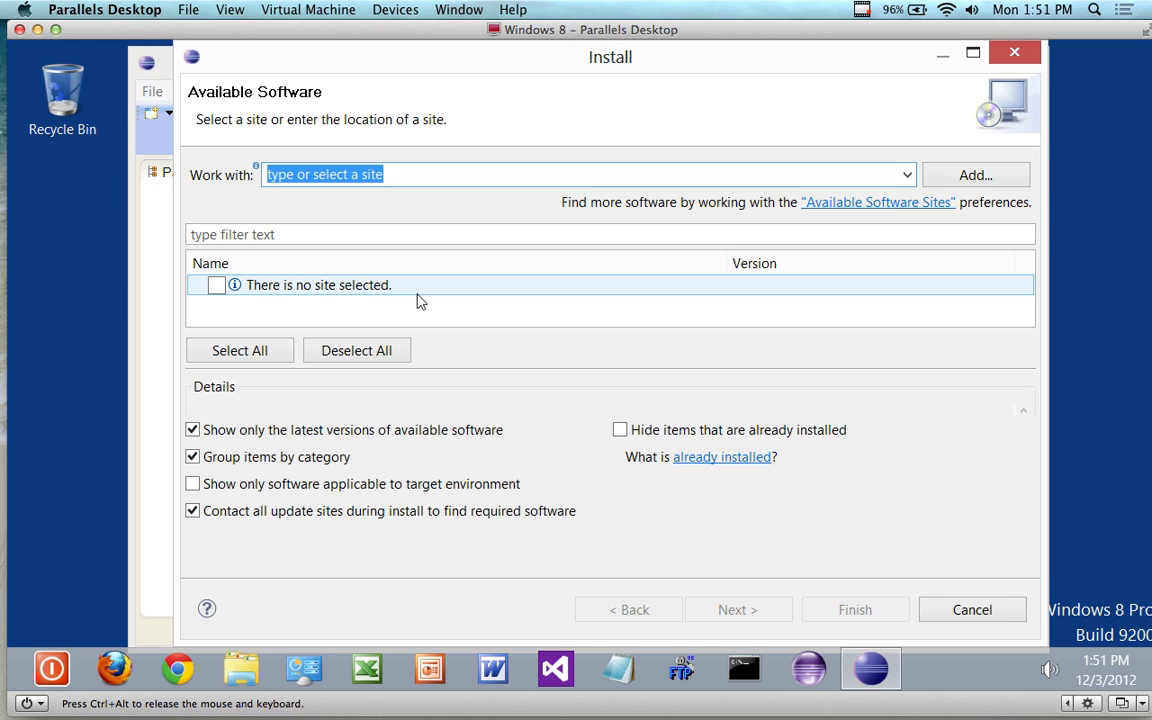
right_click(432, 172)
click(476, 261)
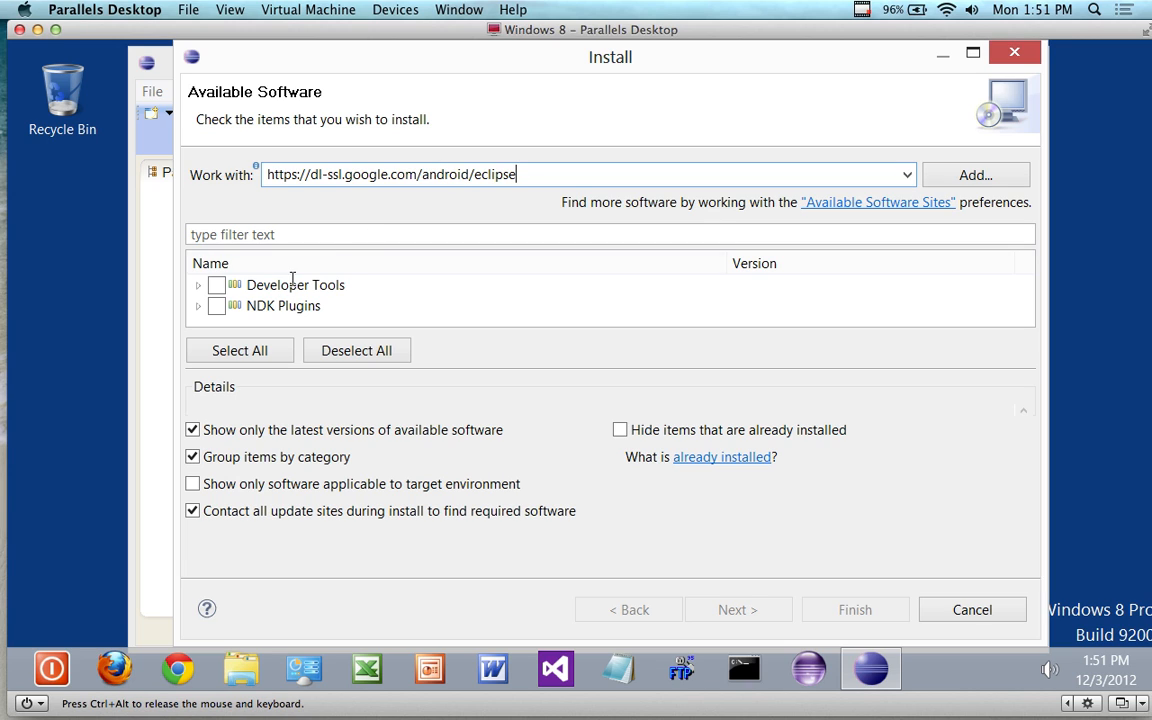
click(216, 286)
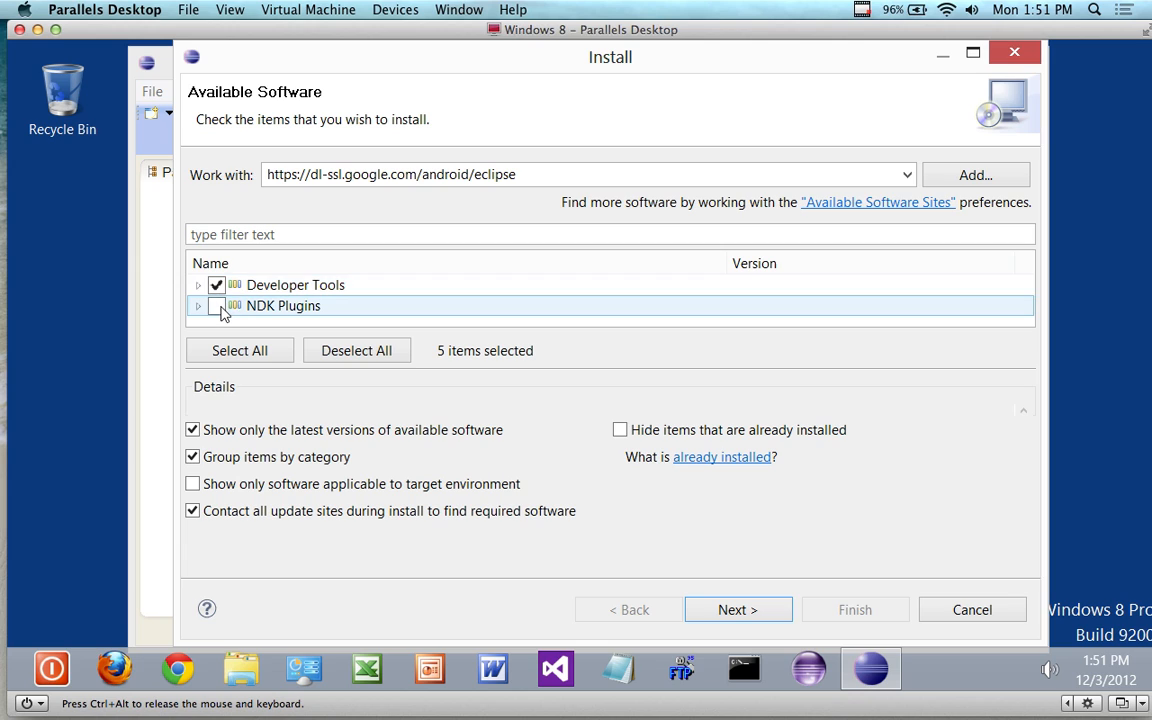
click(217, 307)
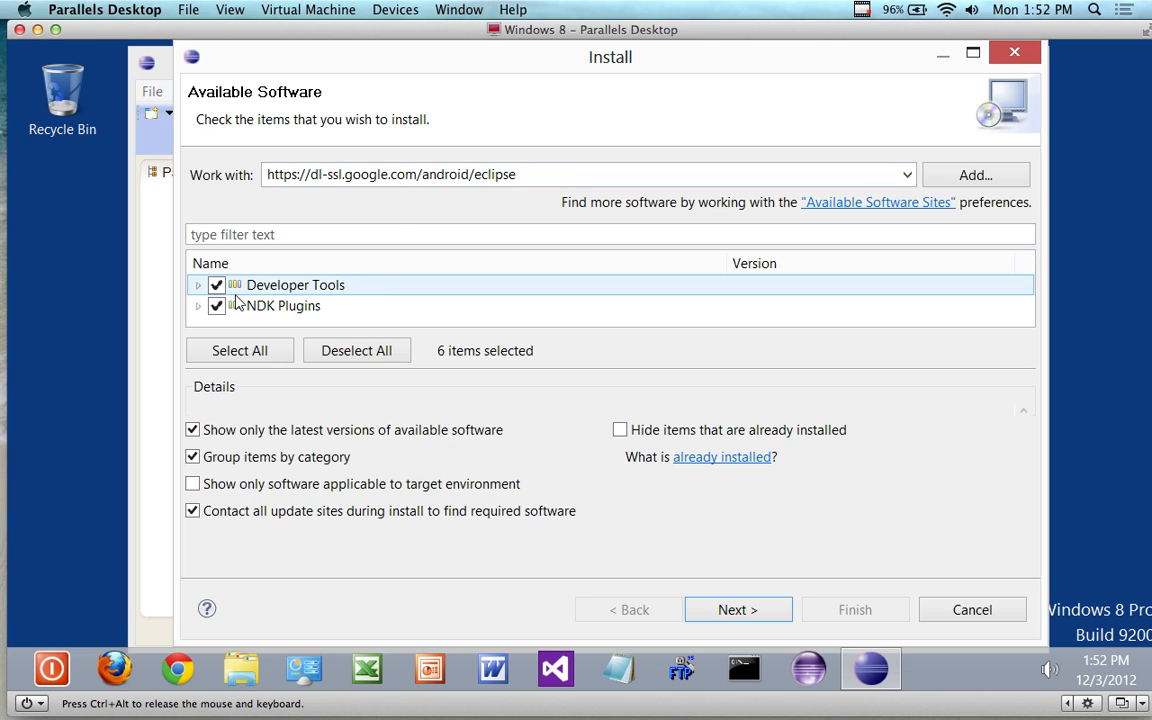
Proceed to the install details and read through the detail messages for the selected Android plugins
click(736, 610)
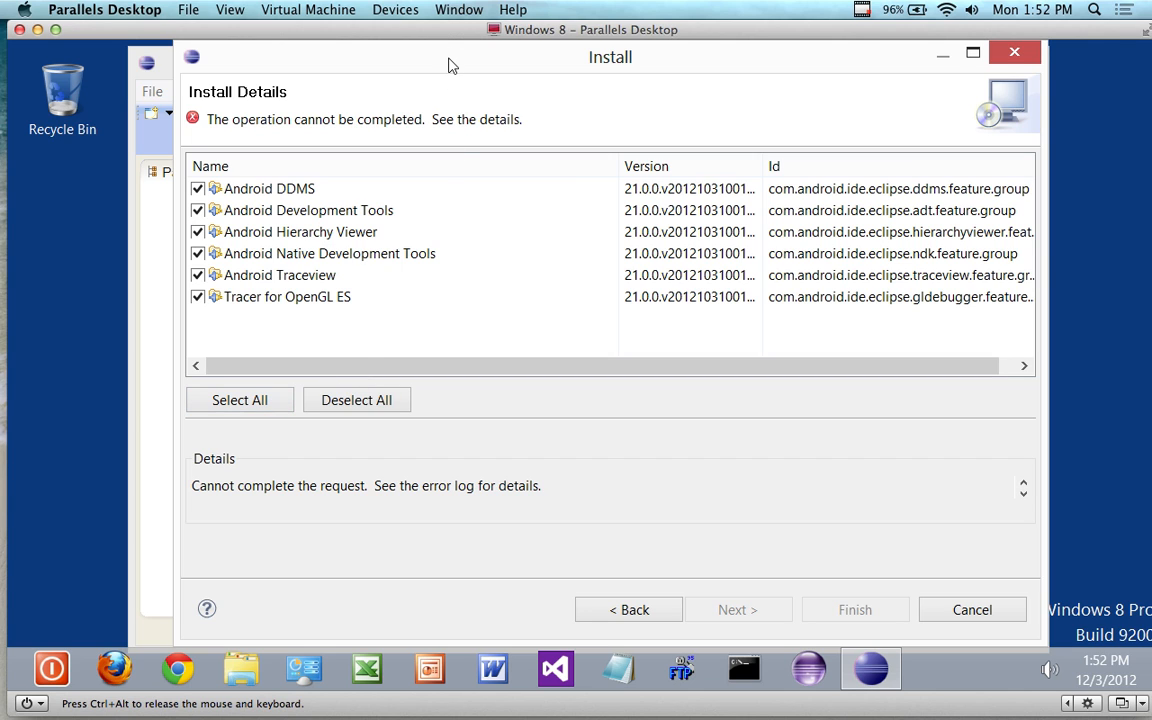
drag(449, 64, 436, 63)
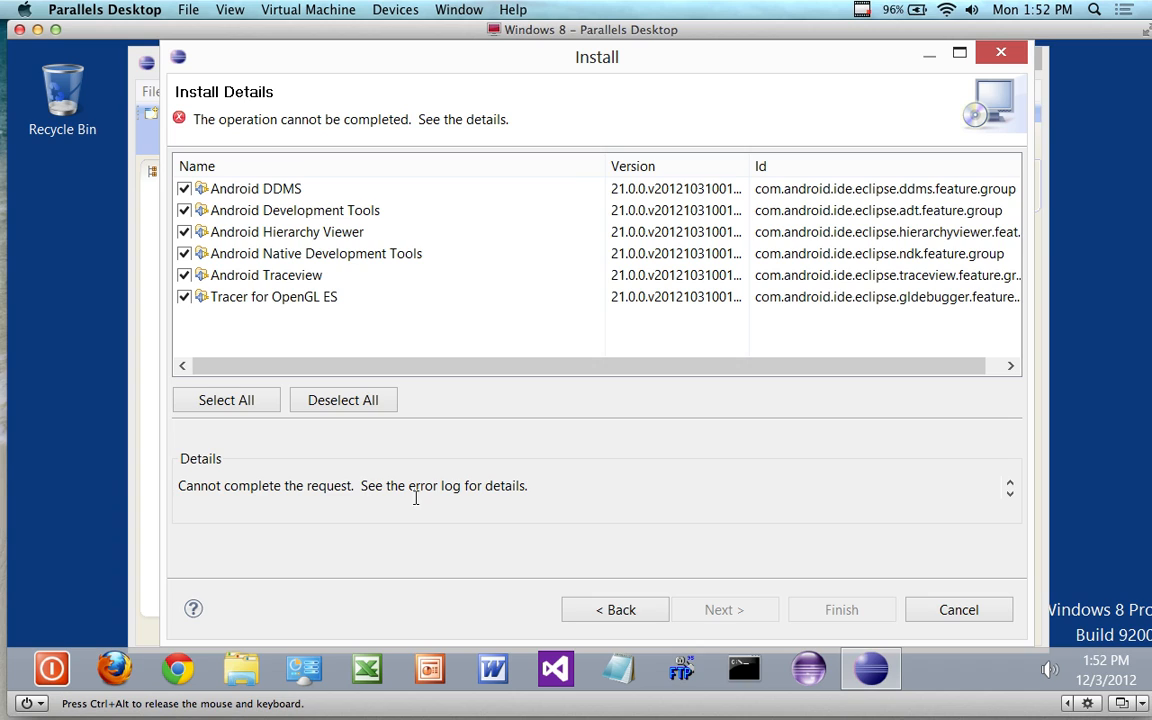
click(1010, 494)
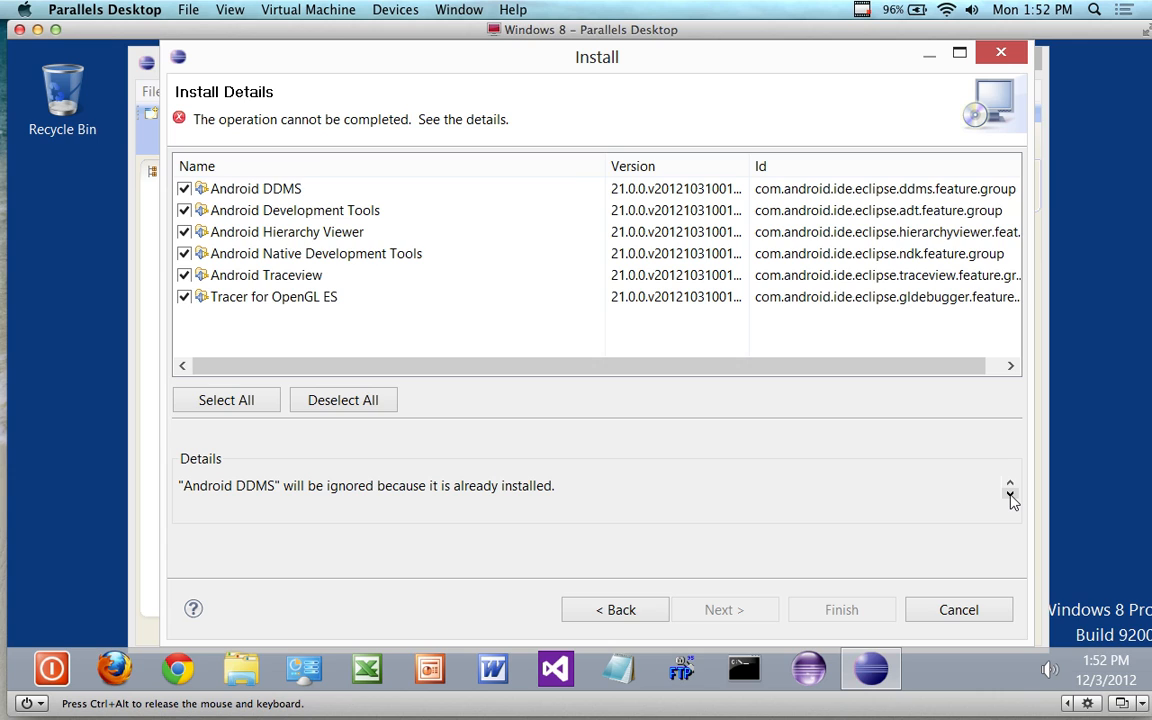
click(1010, 494)
click(1010, 494)
click(1010, 494)
click(1010, 494)
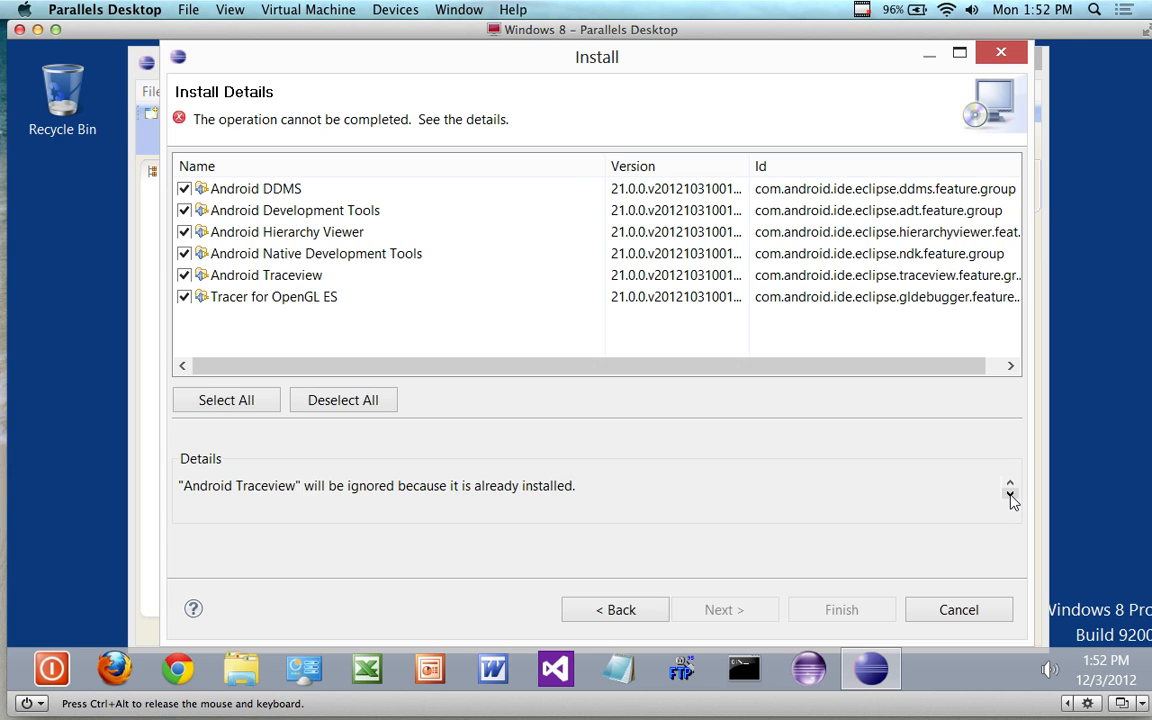
click(1010, 494)
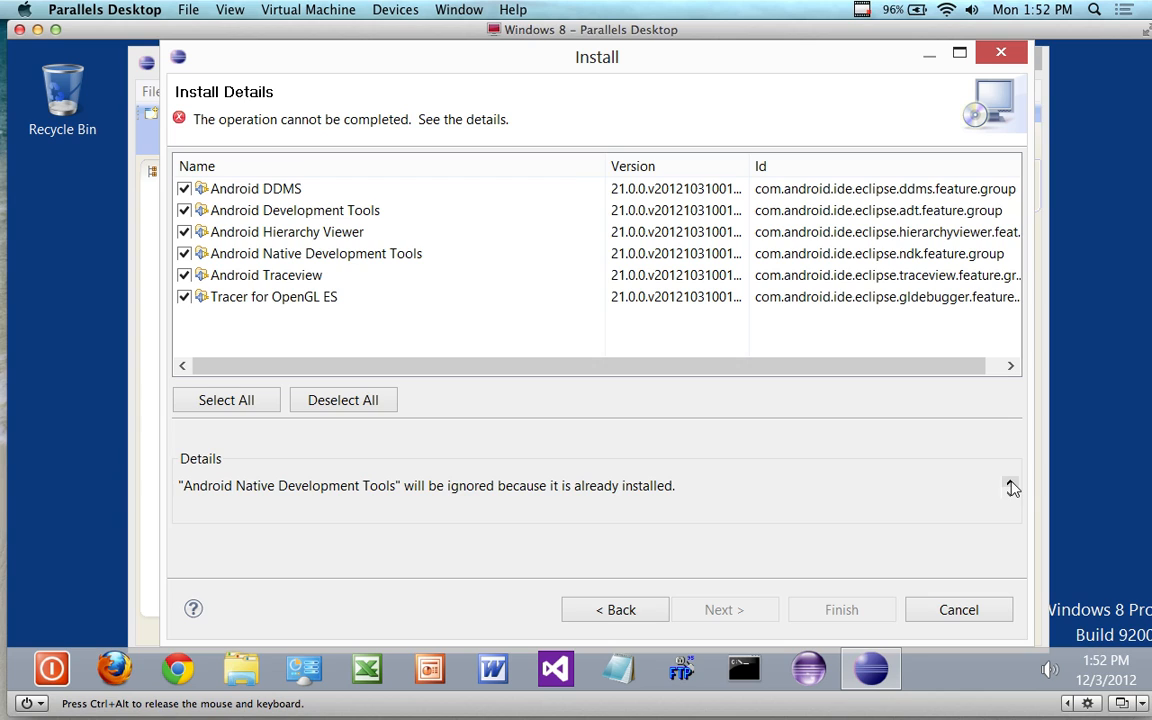
click(1010, 485)
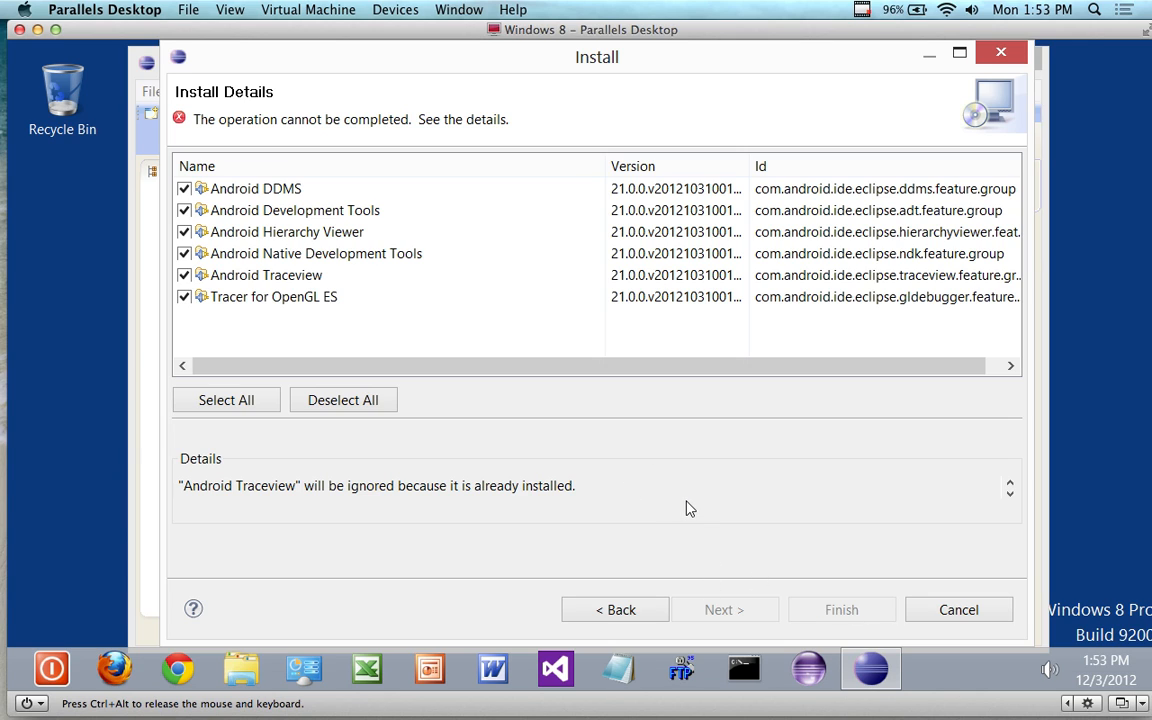
Cancel the plugin installation and restart Eclipse
click(905, 612)
click(1015, 59)
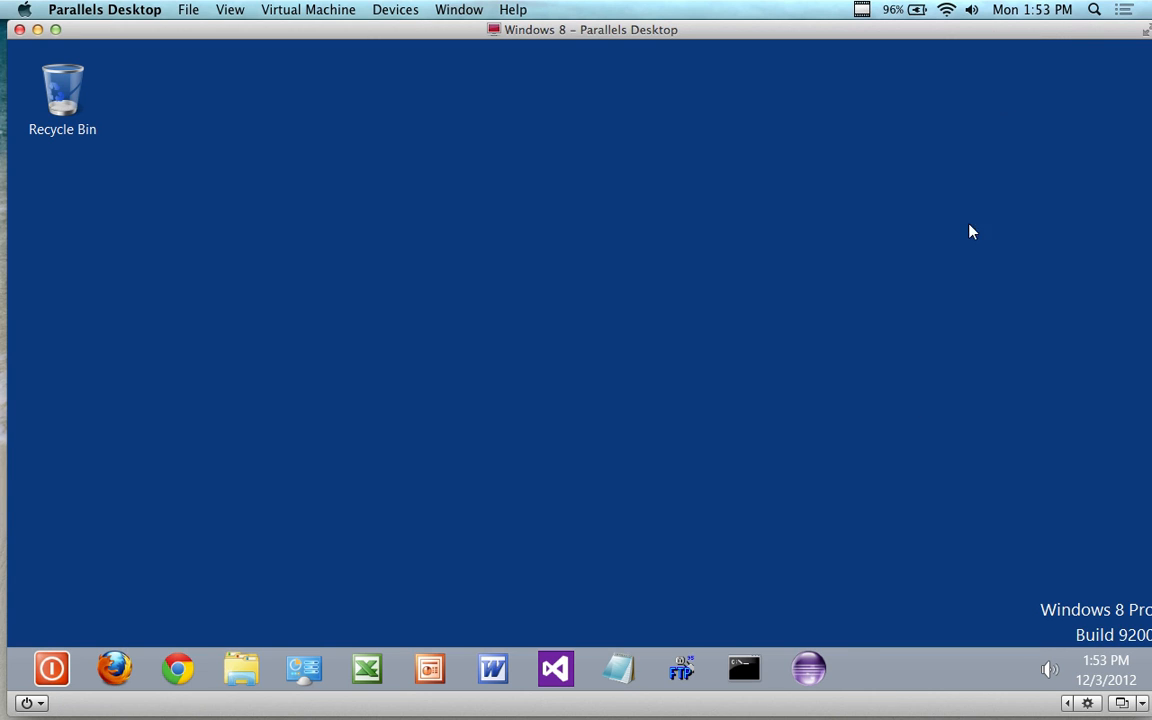
click(812, 670)
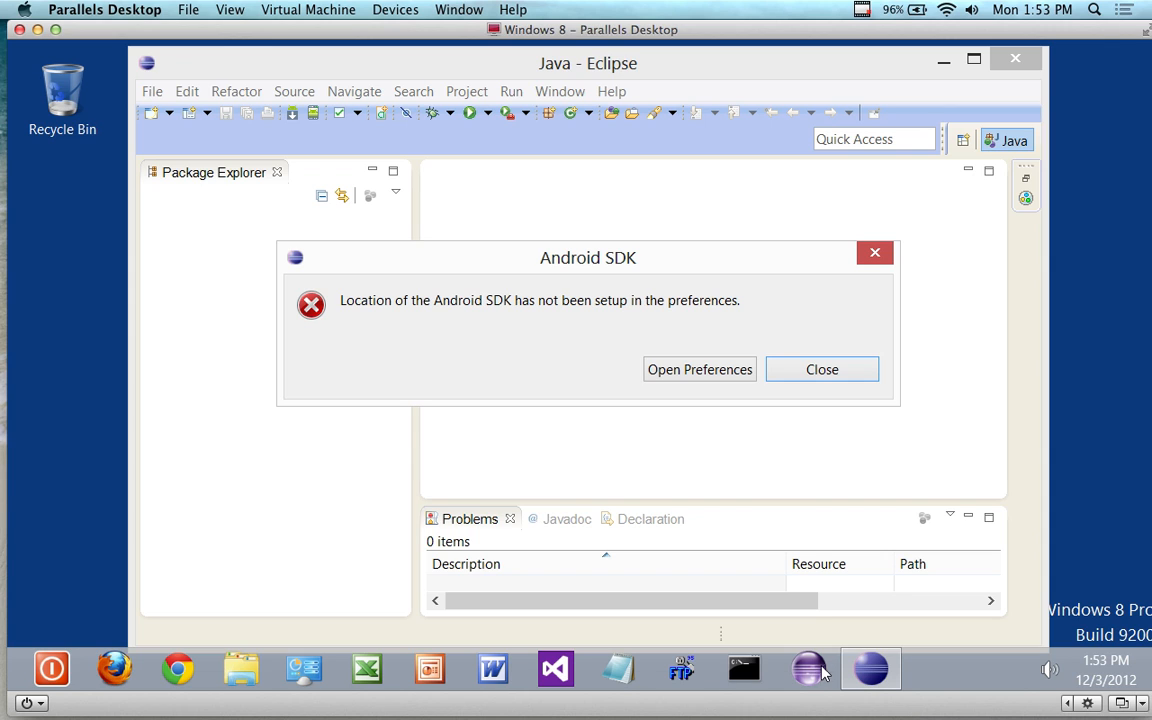
Set the SDK location in the Android preferences to C:\Program Files\android and apply it
drag(584, 263, 552, 216)
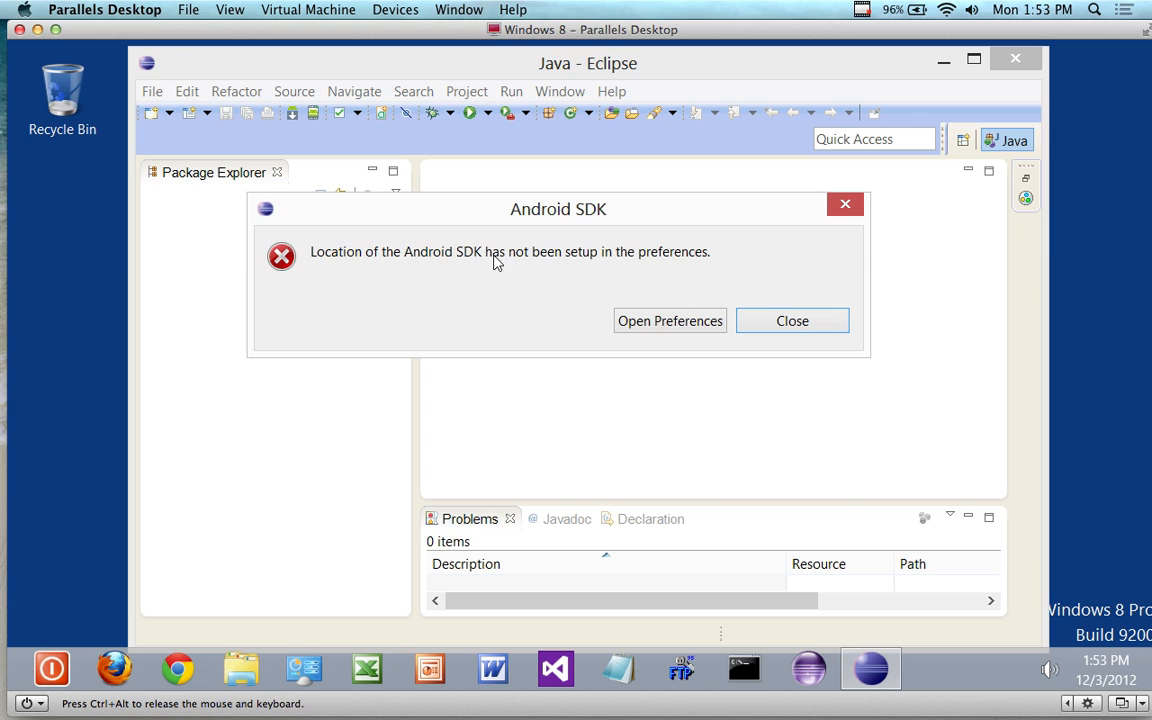
click(670, 321)
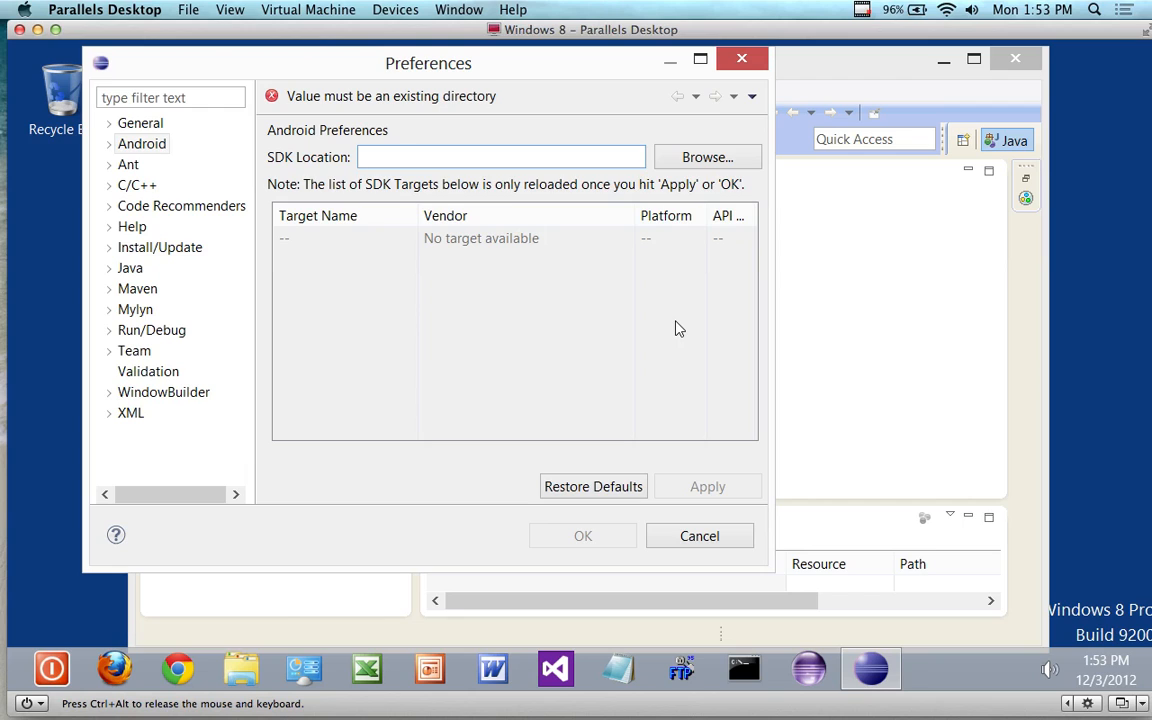
click(690, 162)
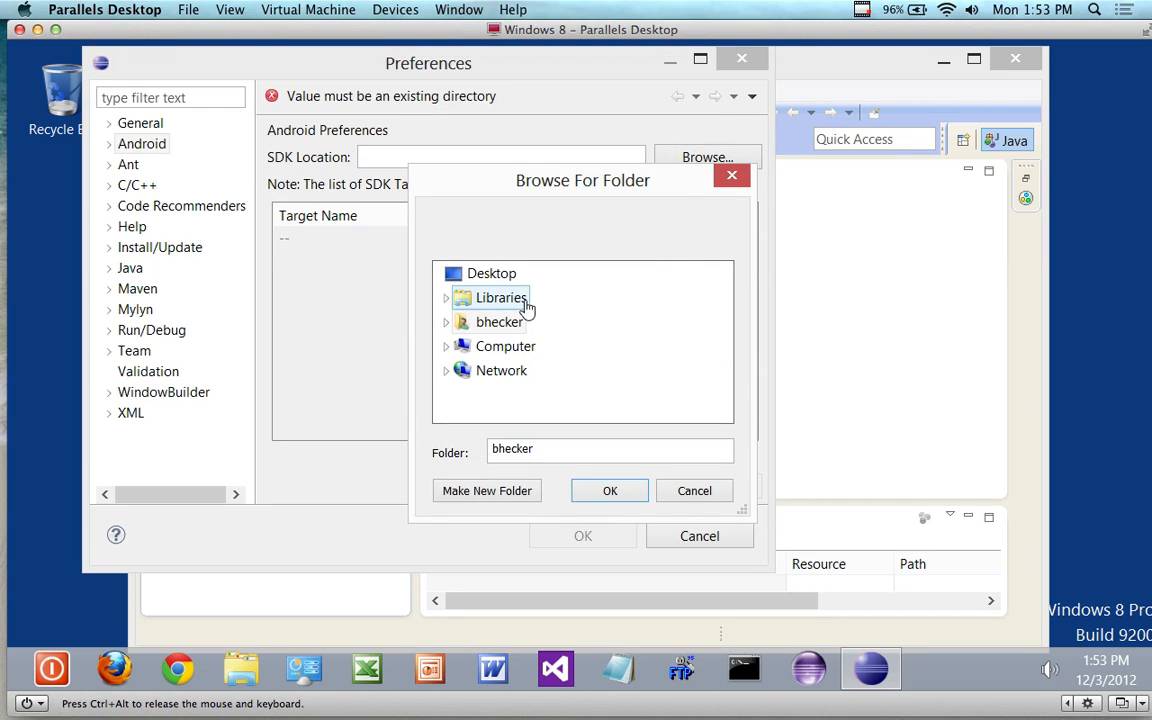
double_click(503, 347)
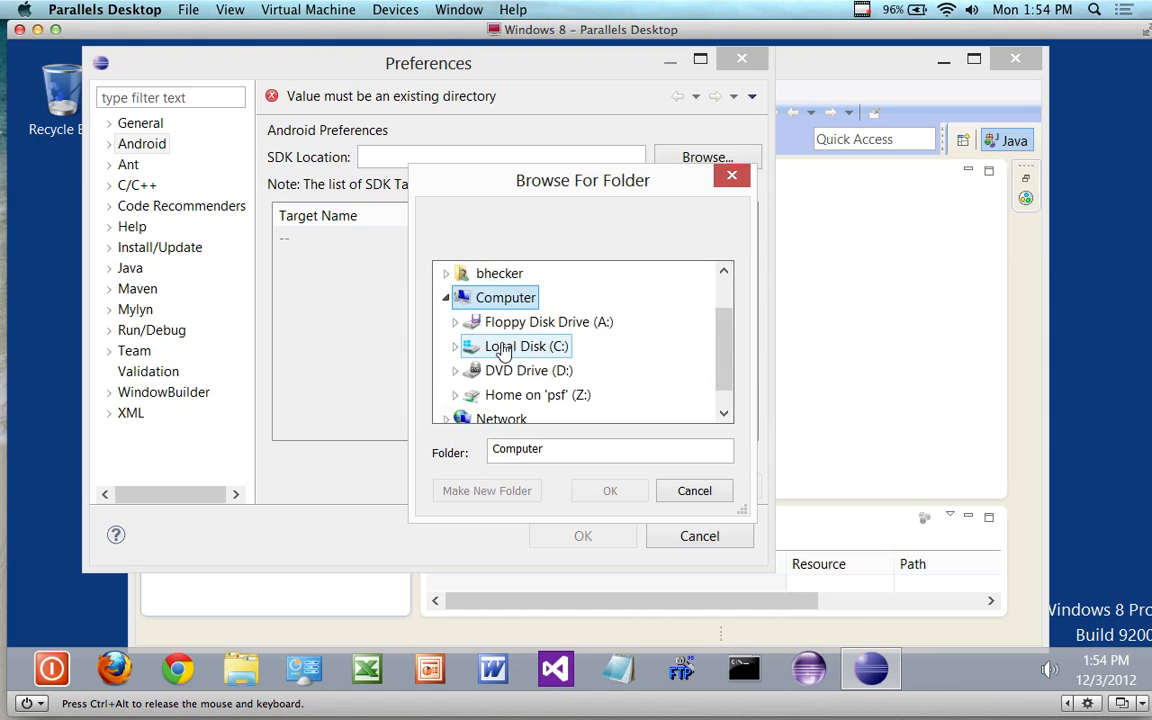
double_click(503, 348)
double_click(506, 323)
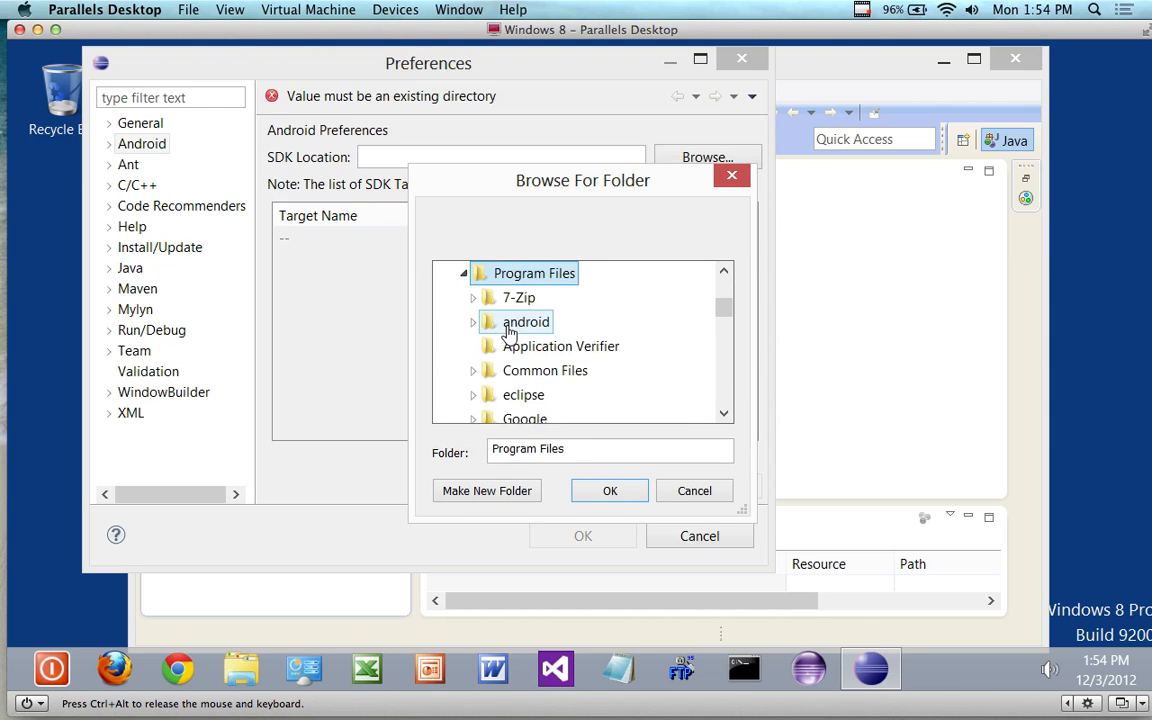
double_click(524, 324)
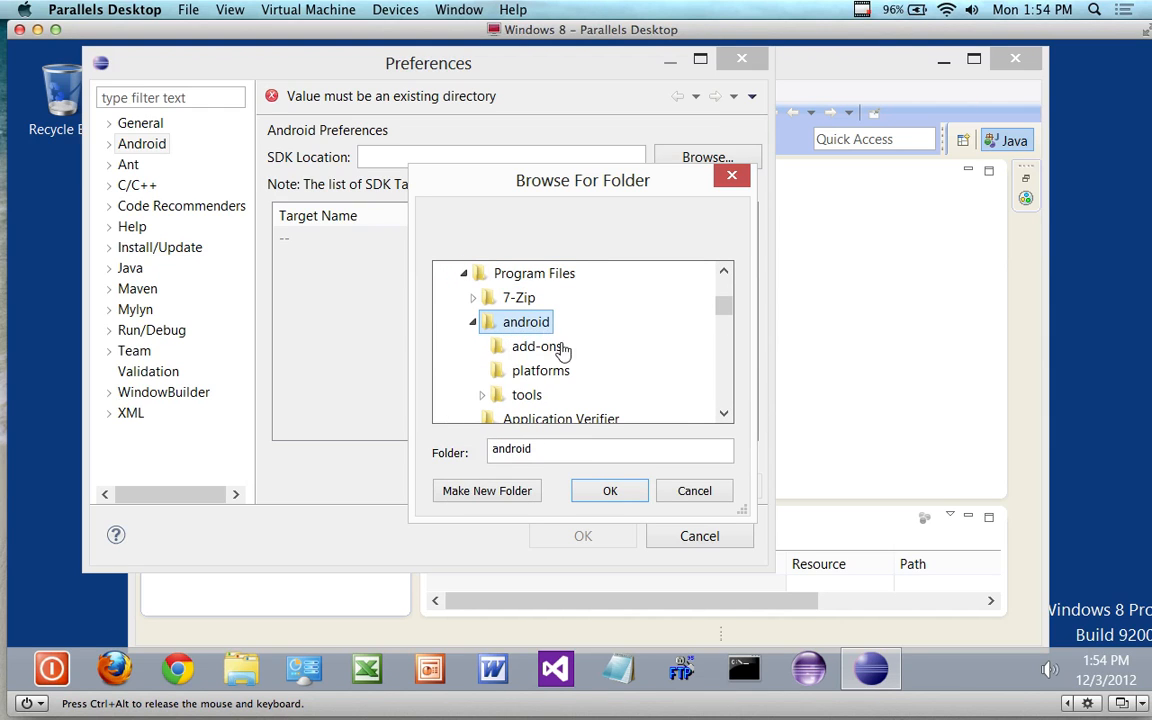
click(597, 491)
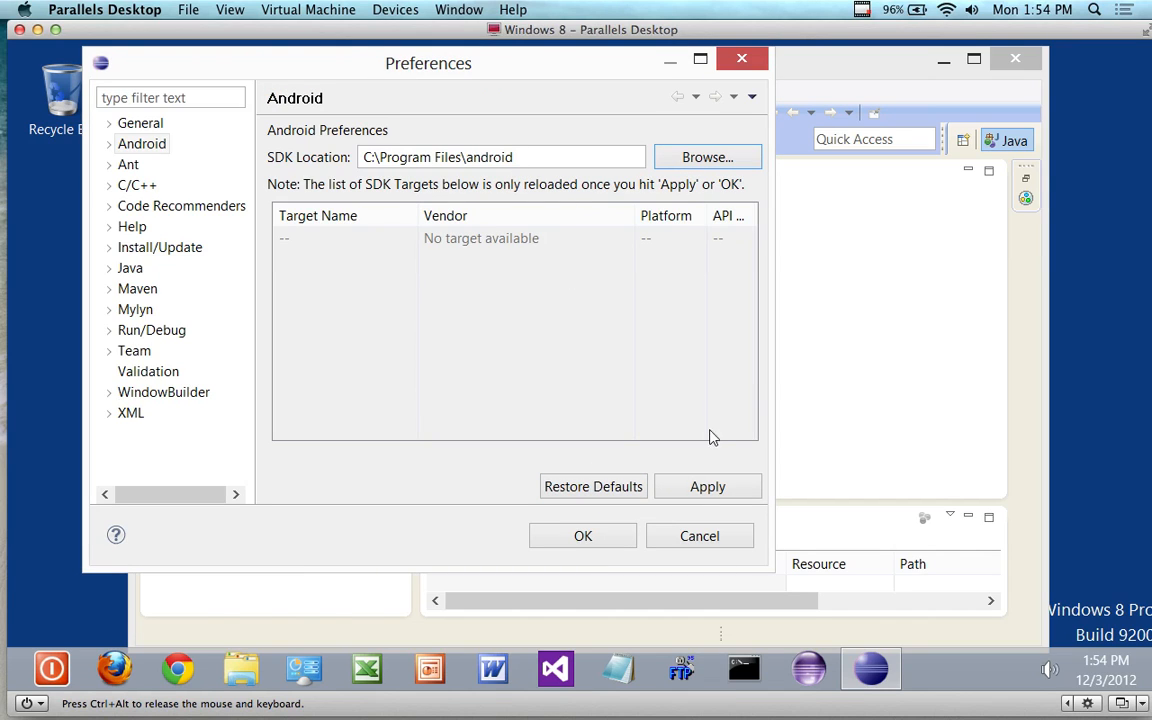
click(686, 489)
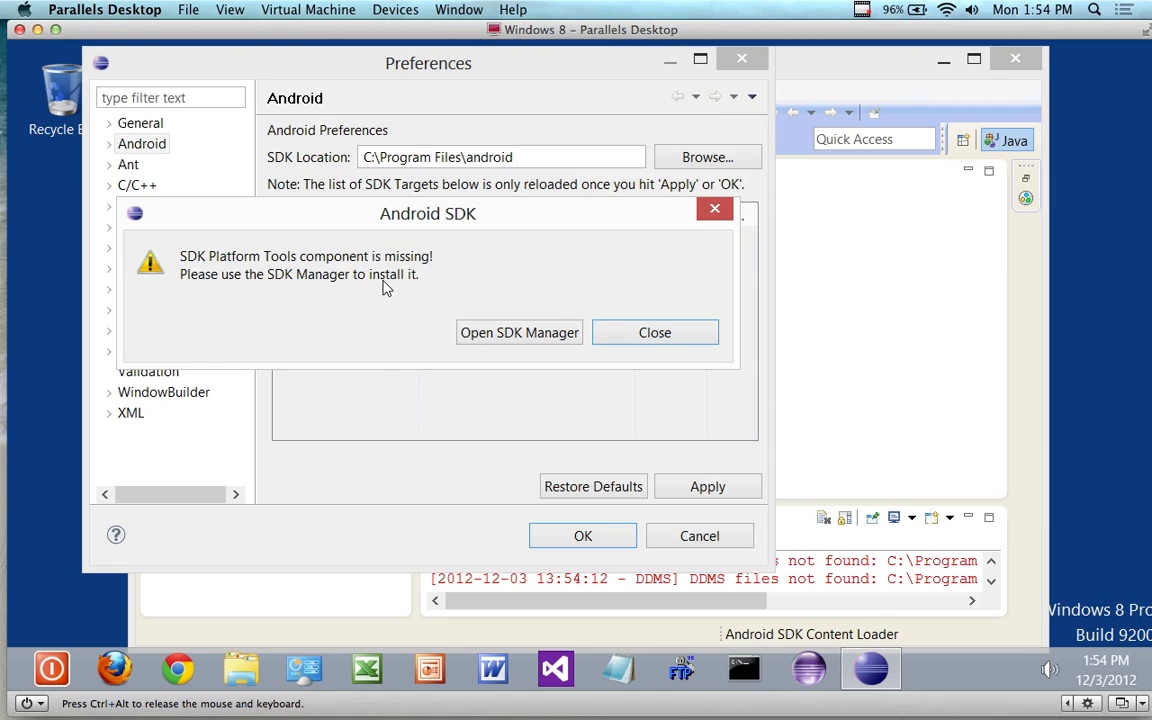
Open the Android SDK Manager and select Tools, Android 4.2 (API 17), Android 2.3.3 (API 10) and Android 2.2 (API 8)
click(518, 340)
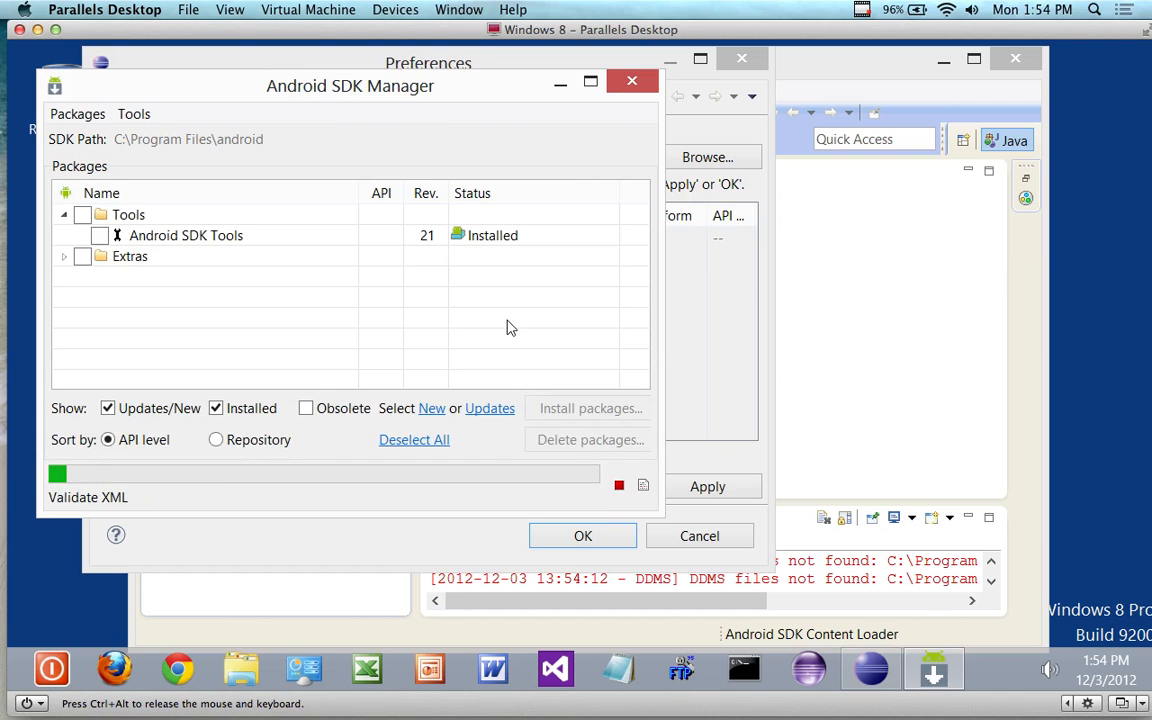
click(388, 93)
drag(388, 93, 589, 95)
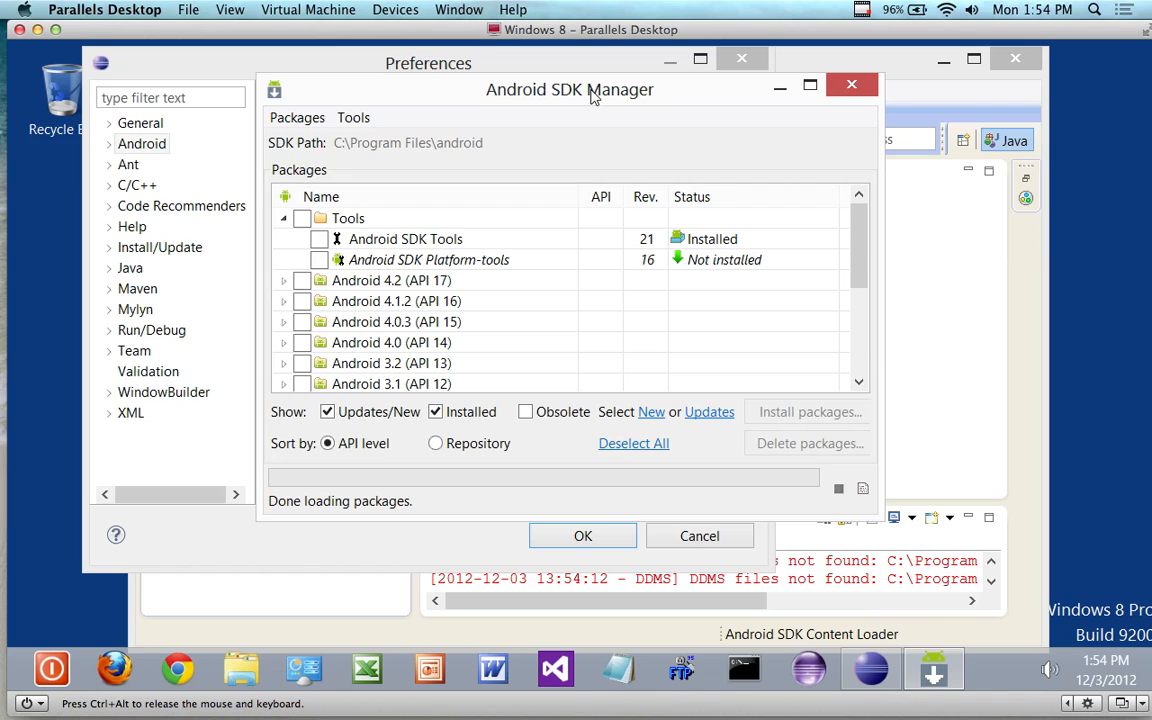
click(302, 219)
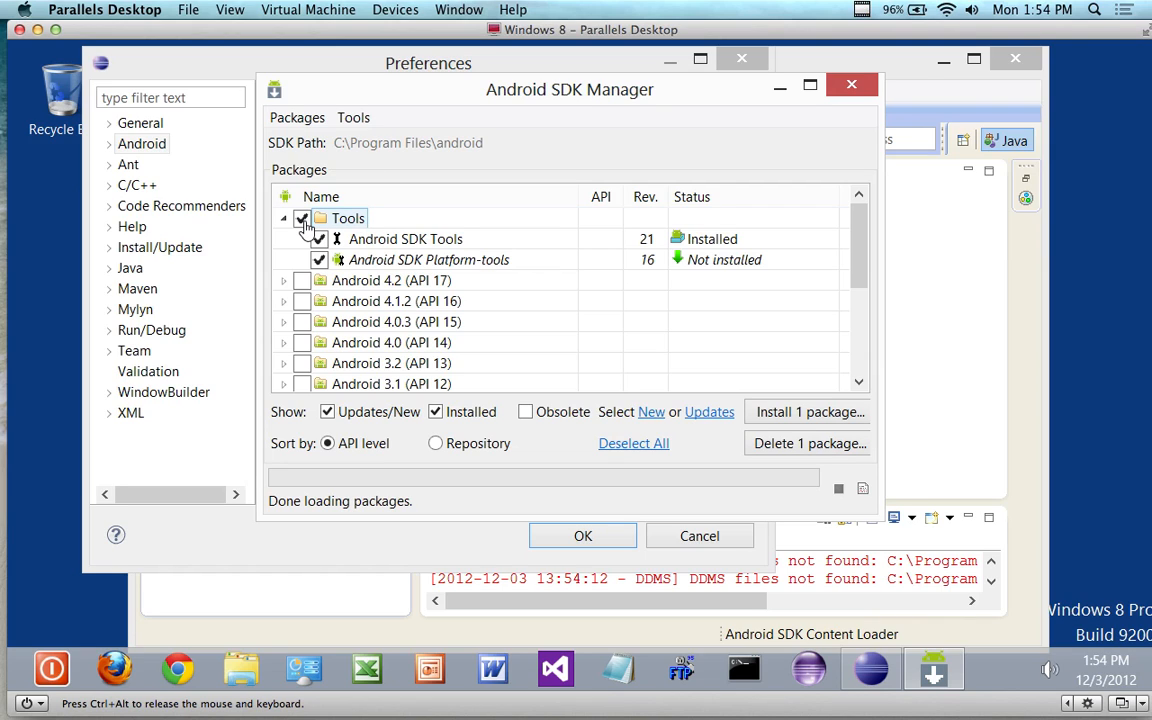
click(302, 281)
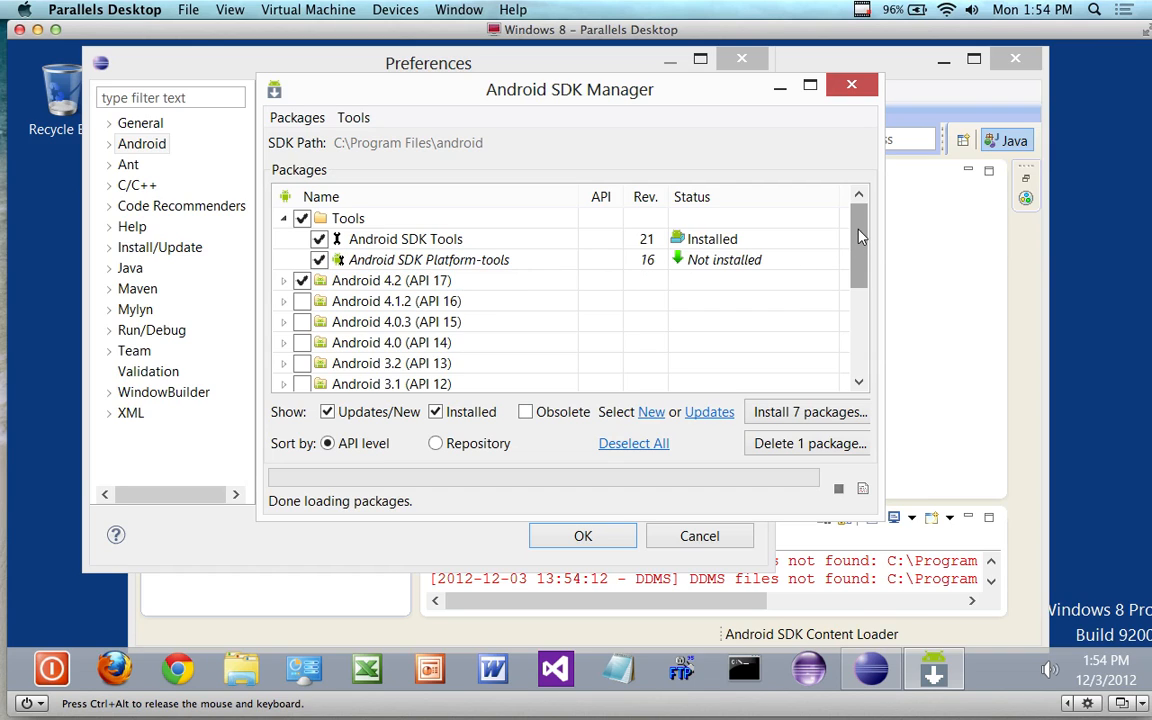
drag(859, 238, 862, 292)
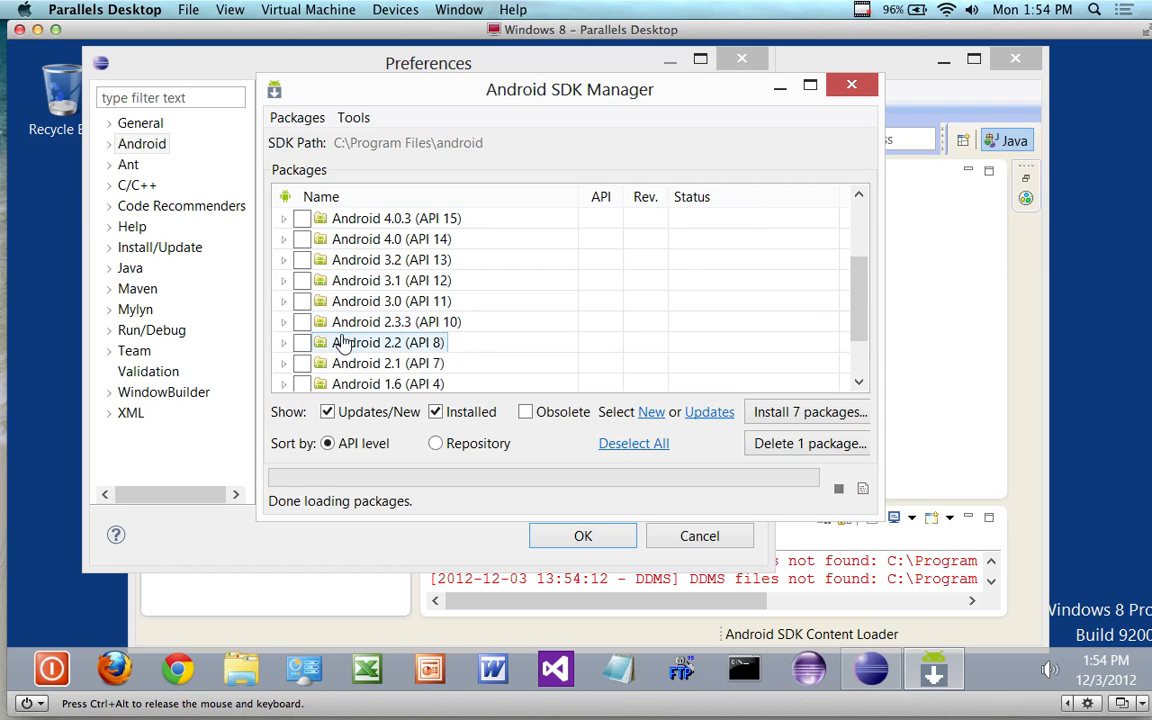
click(302, 343)
click(302, 323)
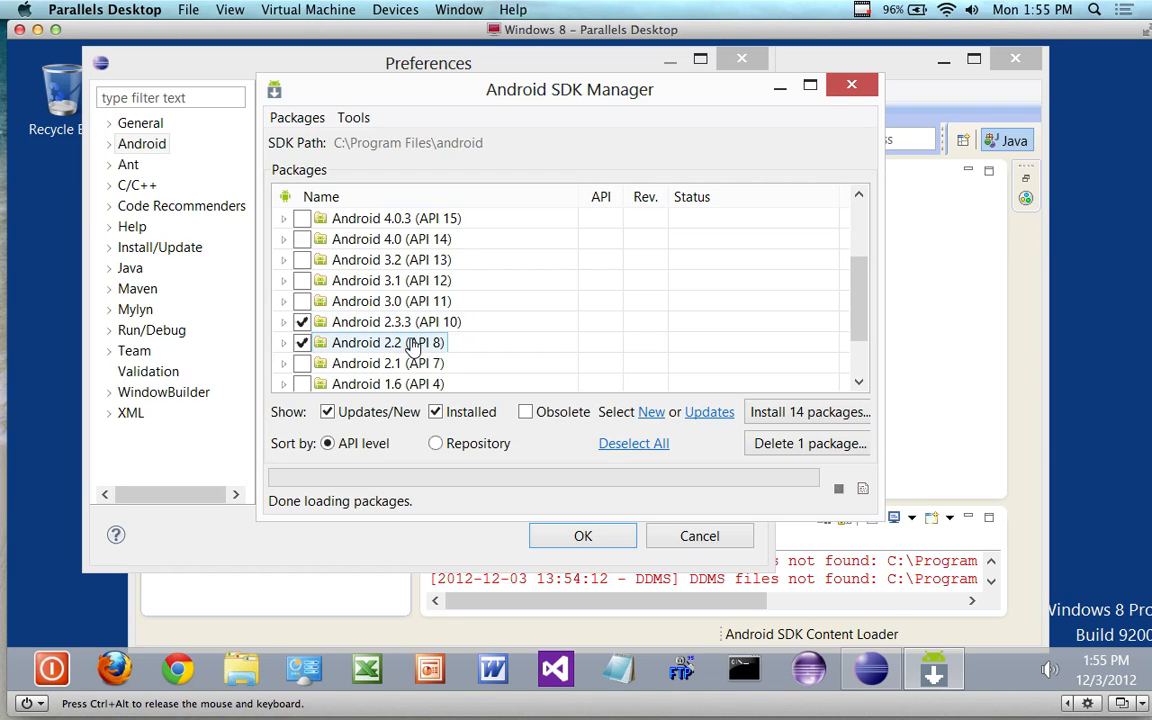
Add Android 4.0 (API 14) to the packages selected for installation and review the rest of the package list
click(302, 239)
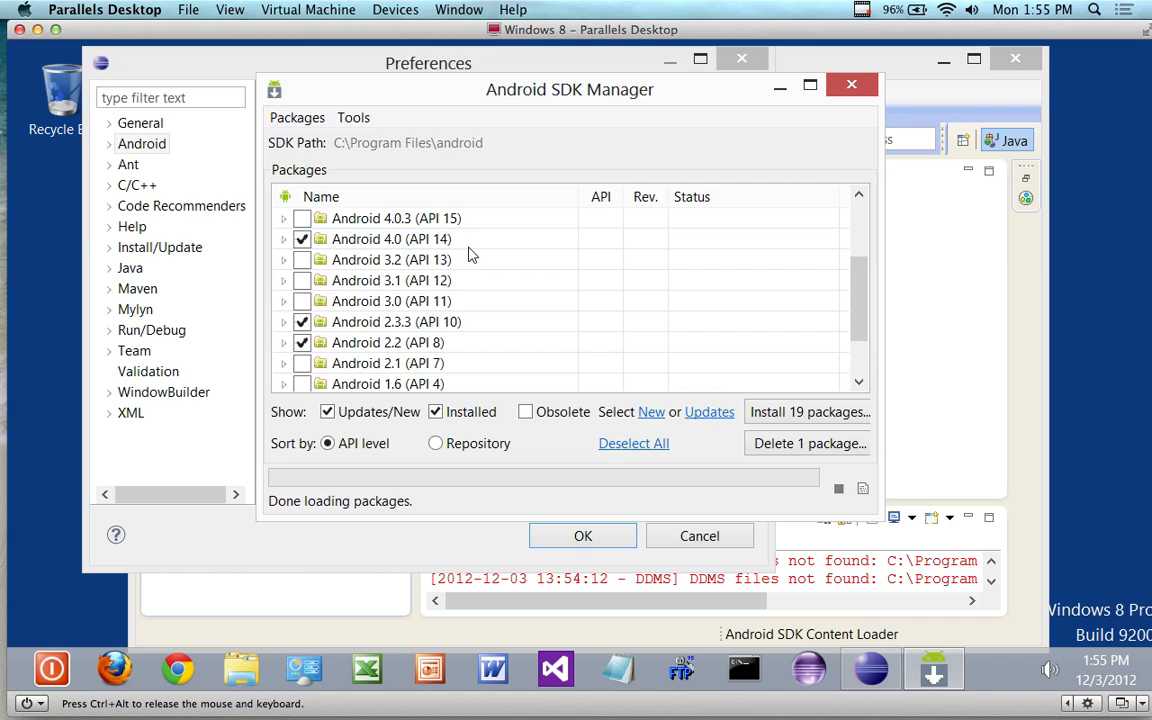
scroll(472, 256, down, 2)
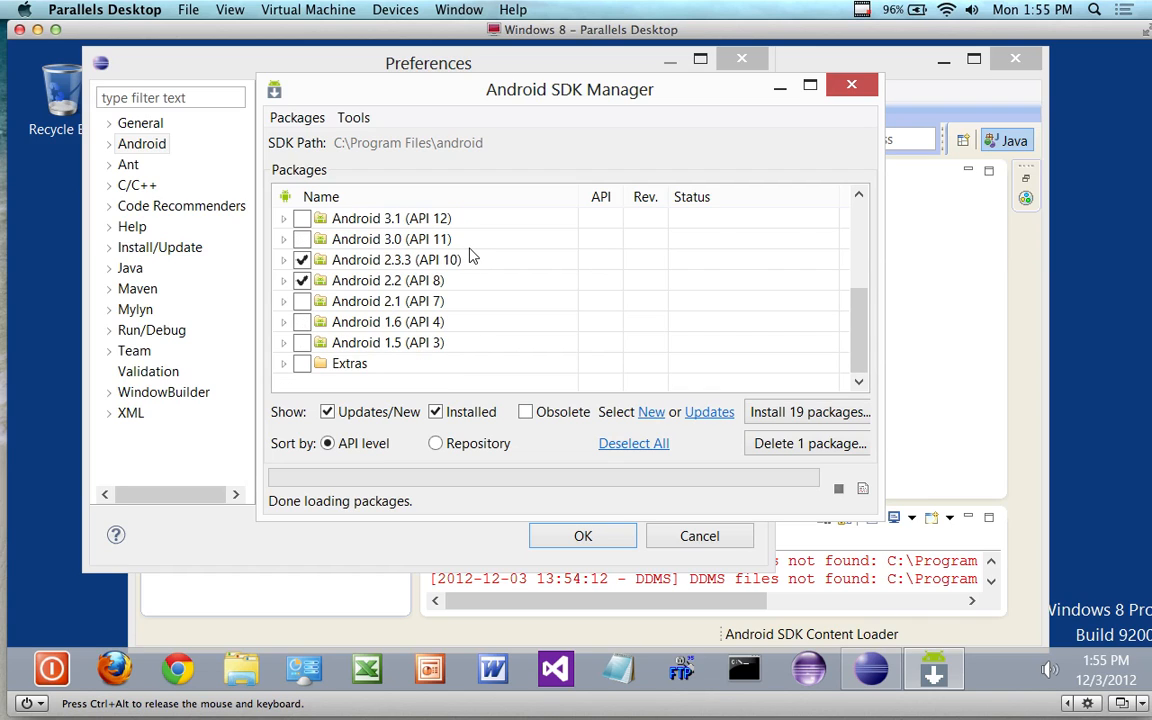
scroll(386, 263, up, 2)
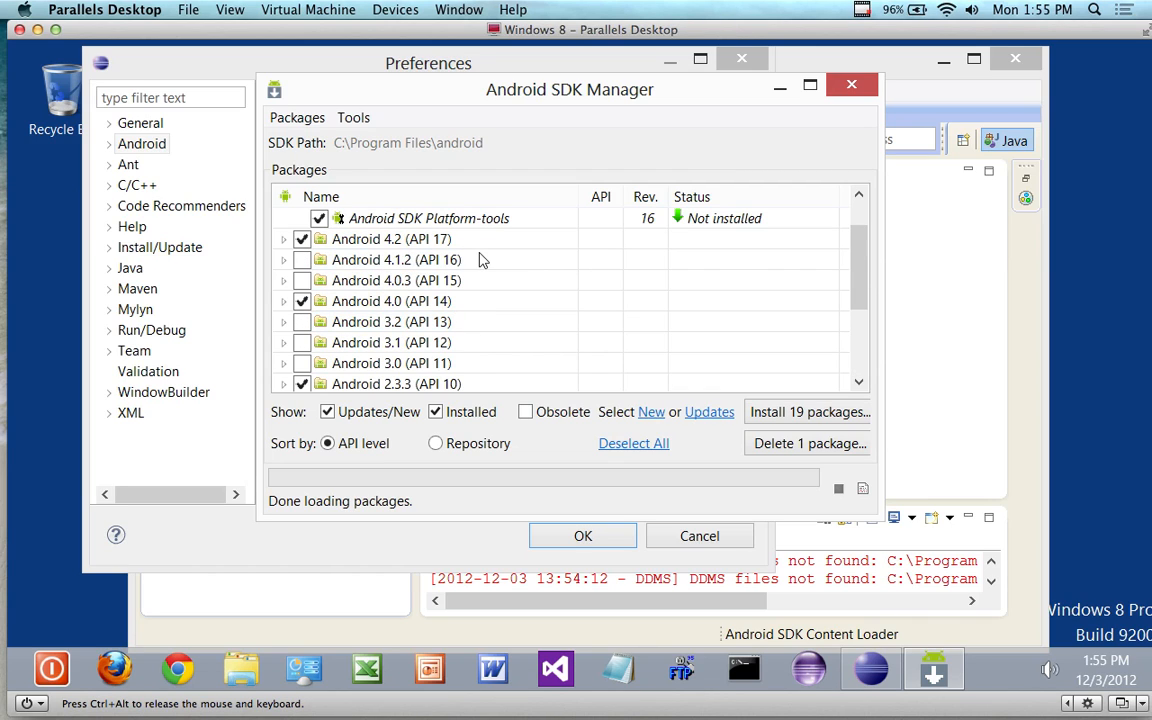
scroll(479, 260, up, 1)
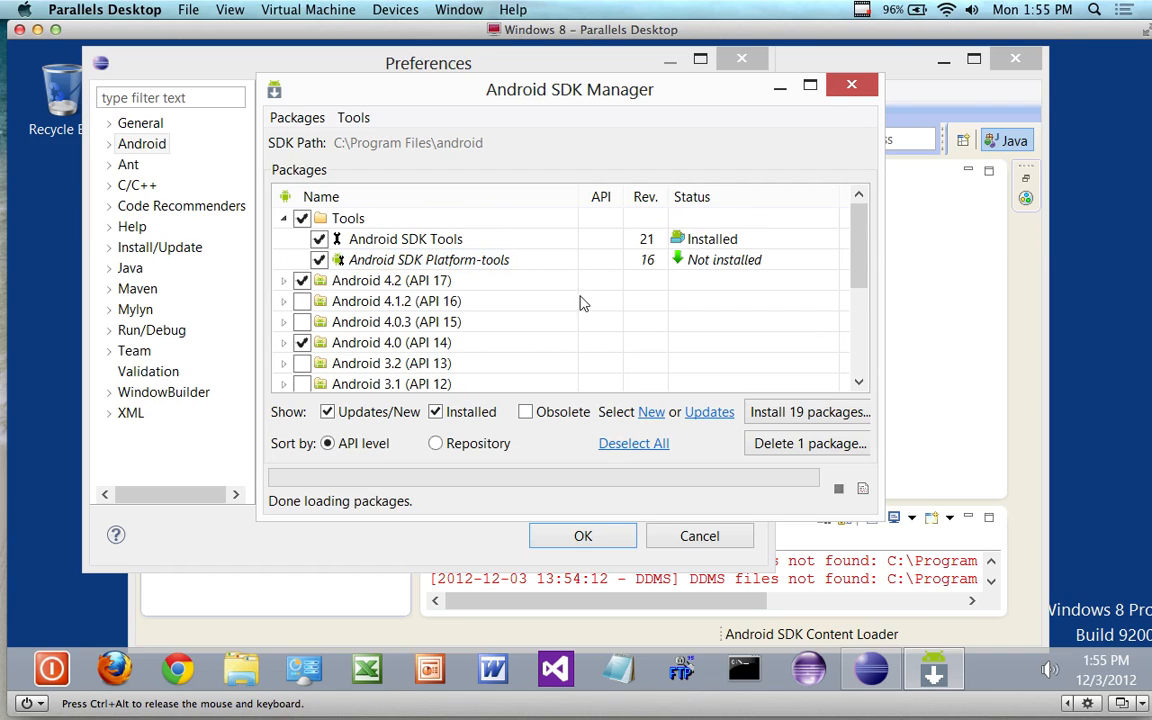
Accept the license for Android SDK Platform-tools and start installing the selected packages
click(772, 420)
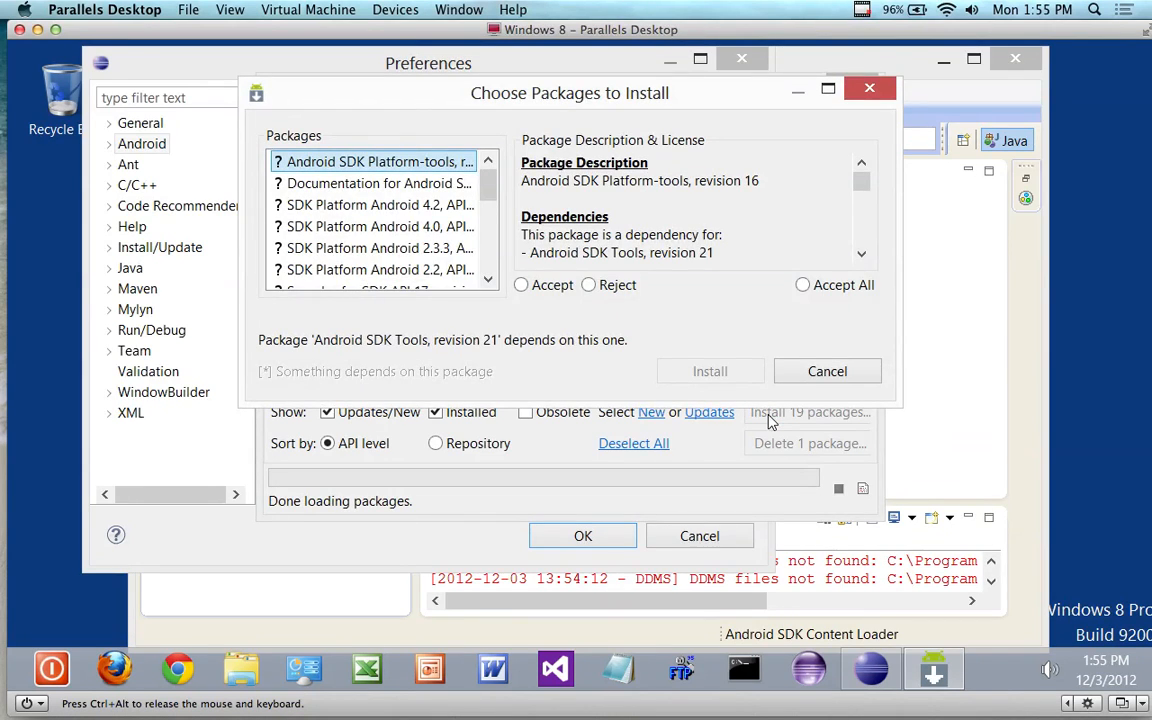
click(521, 285)
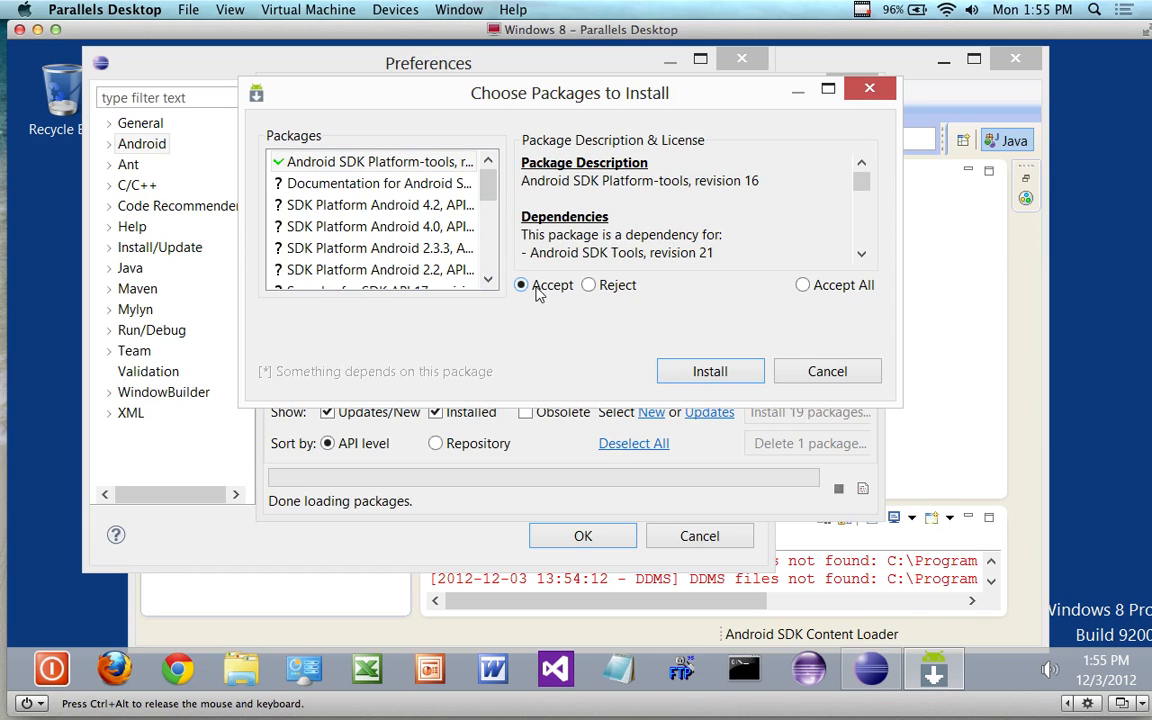
click(681, 378)
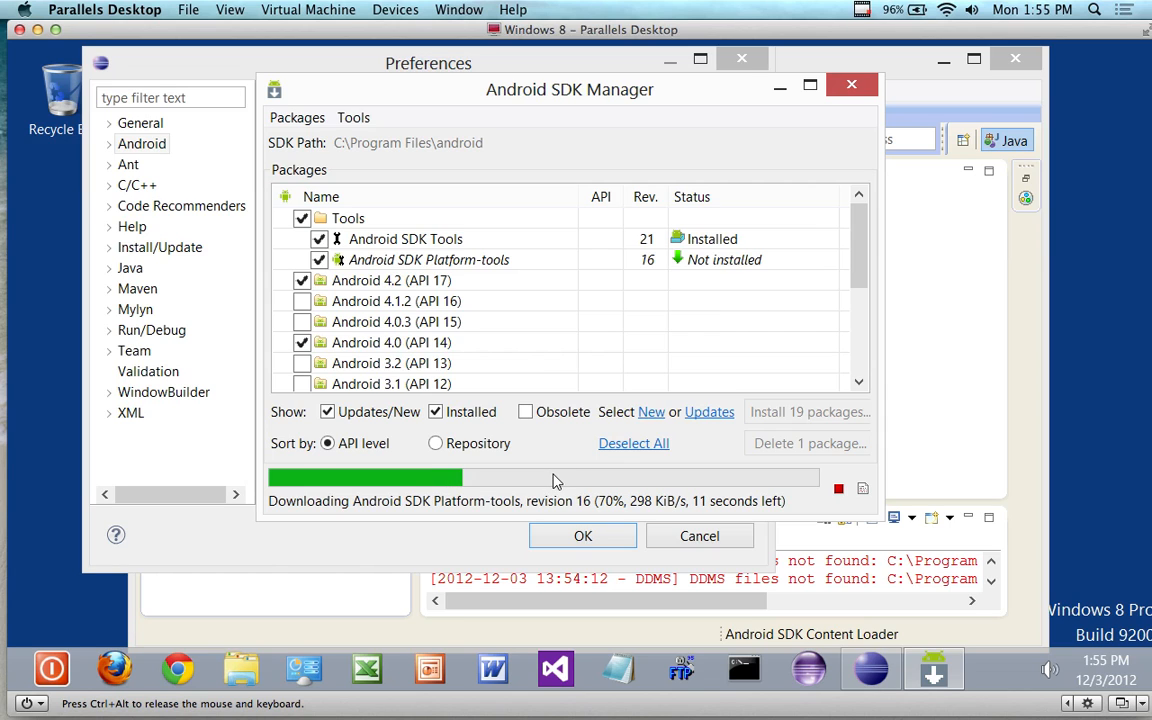
click(860, 12)
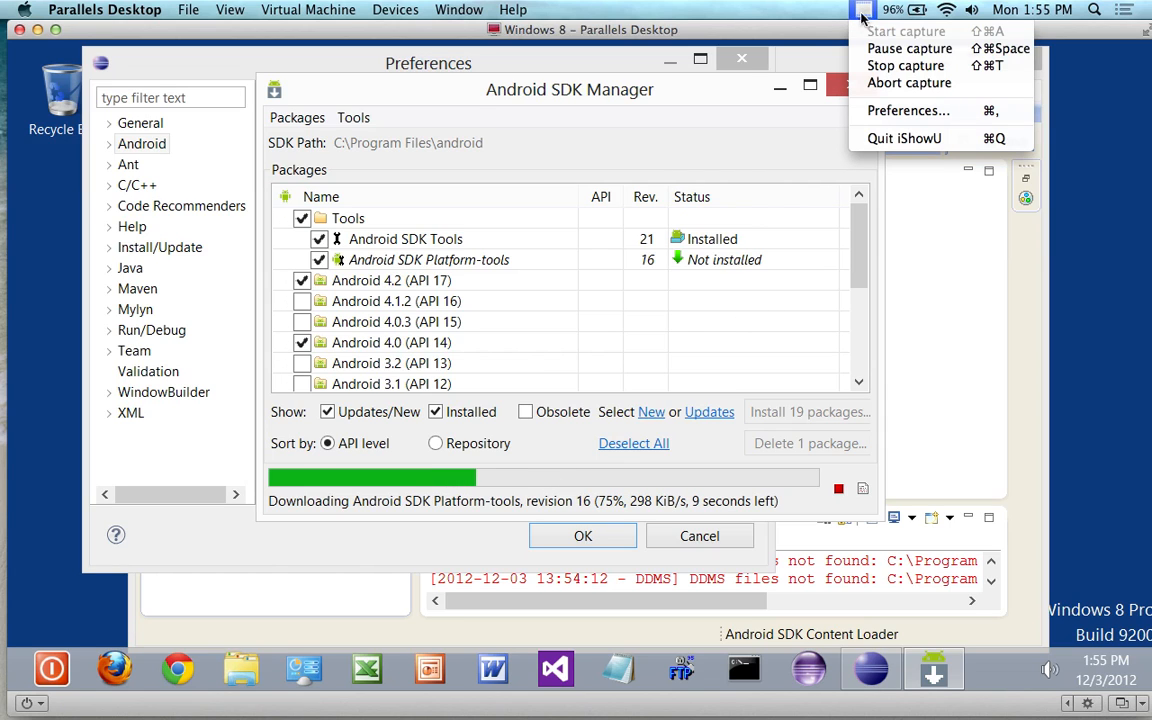
click(872, 41)
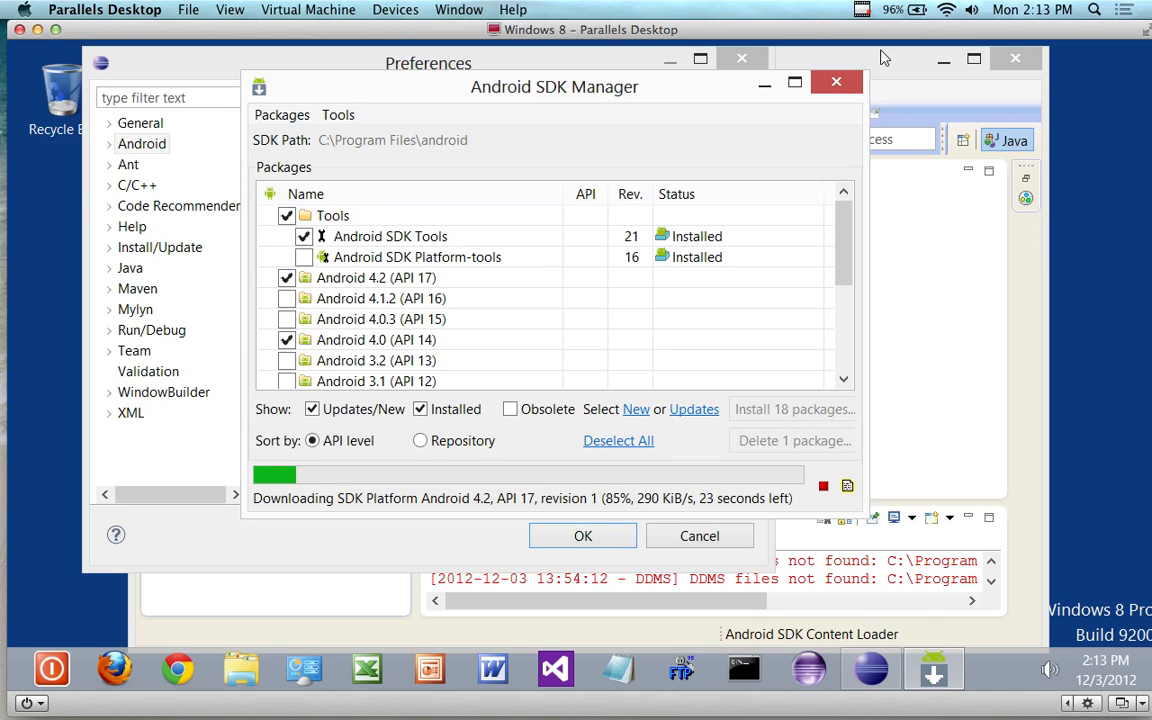
drag(679, 91, 703, 99)
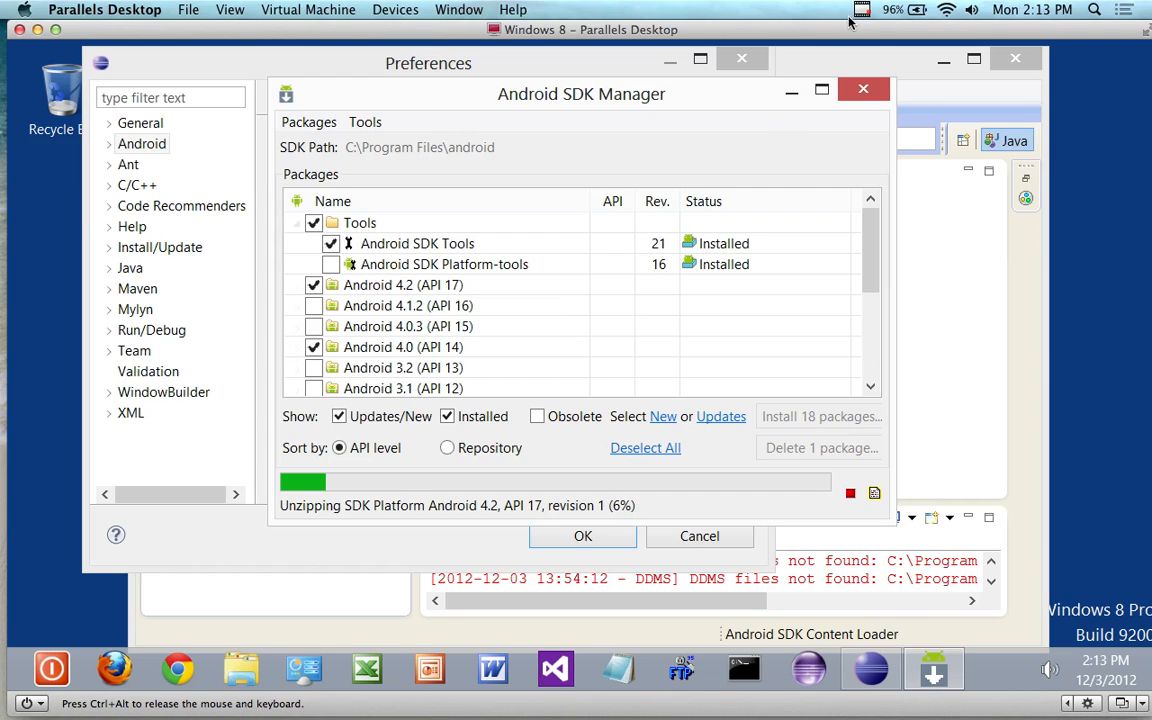
drag(730, 103, 726, 107)
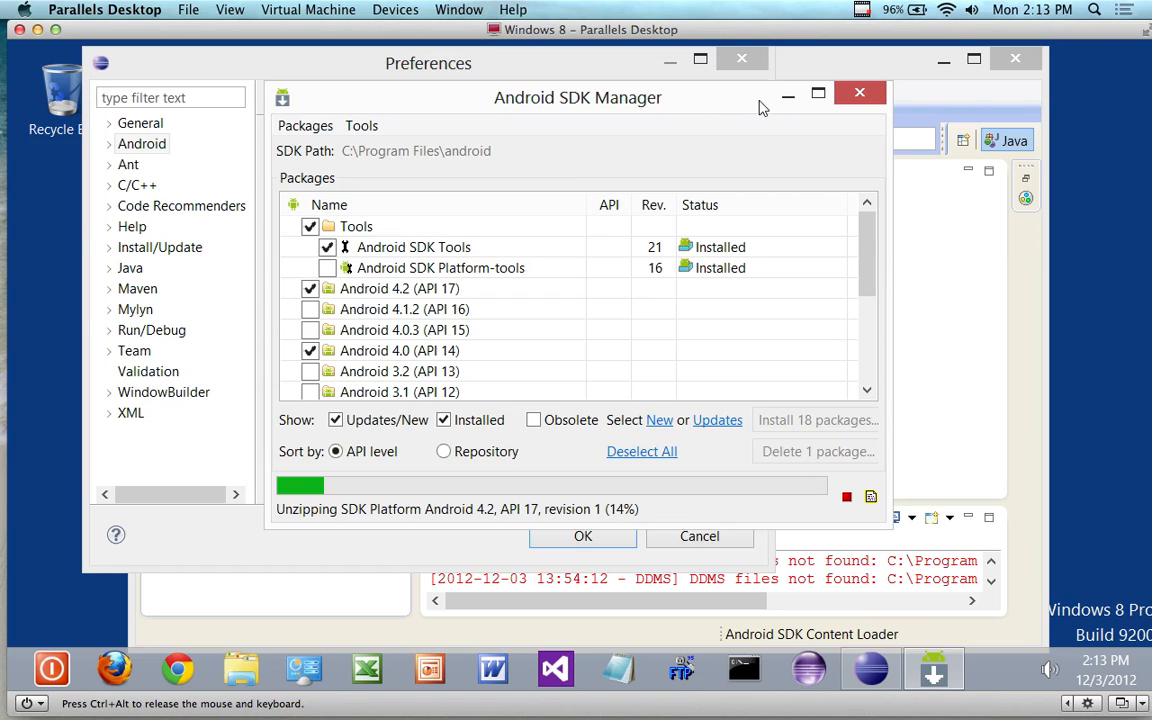
click(863, 10)
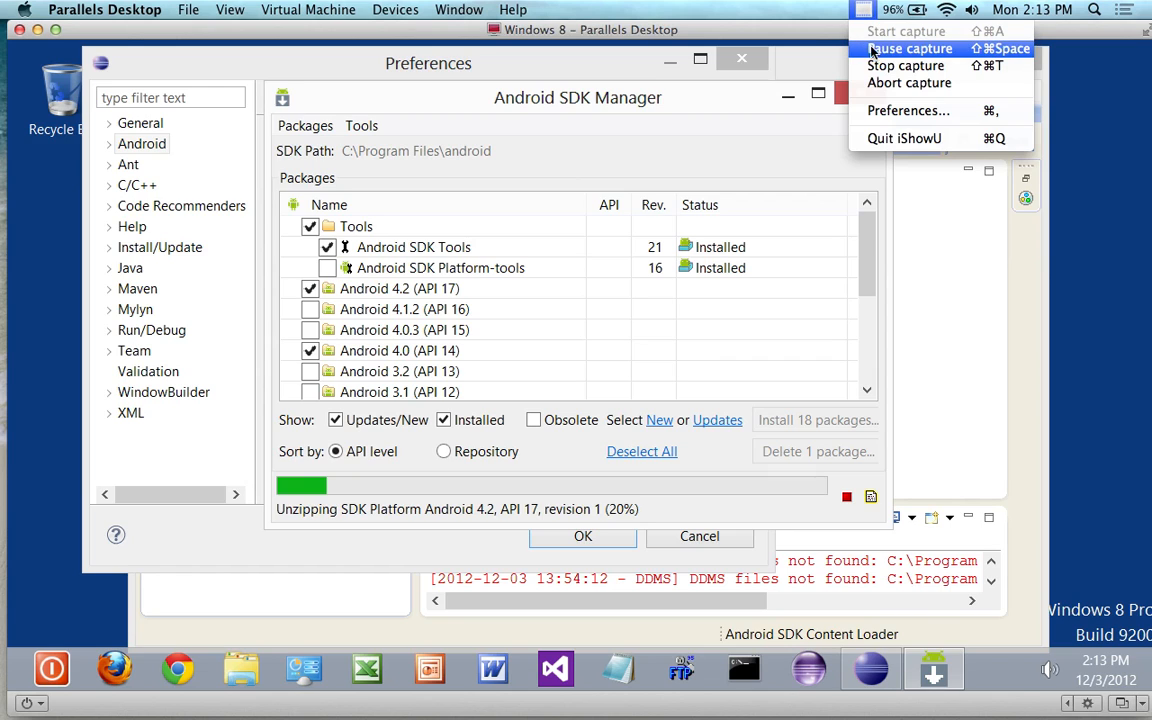
click(874, 48)
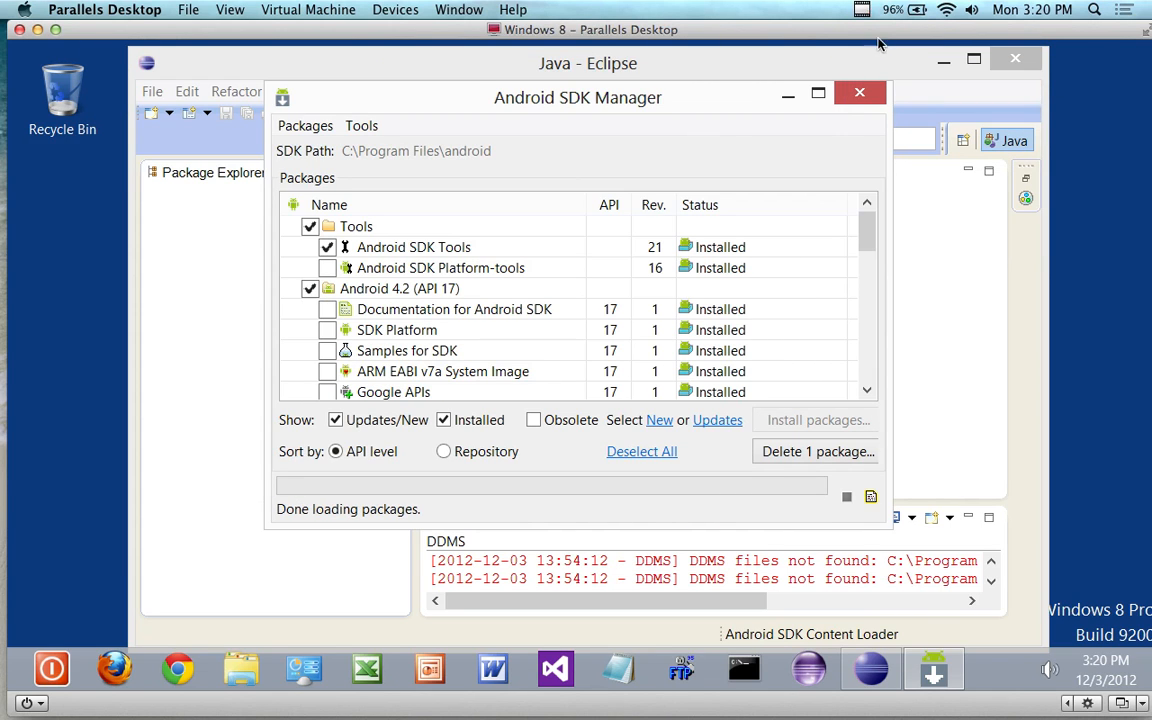
Check the install status of the packages in the Android SDK Manager, and close the manager
drag(721, 103, 712, 100)
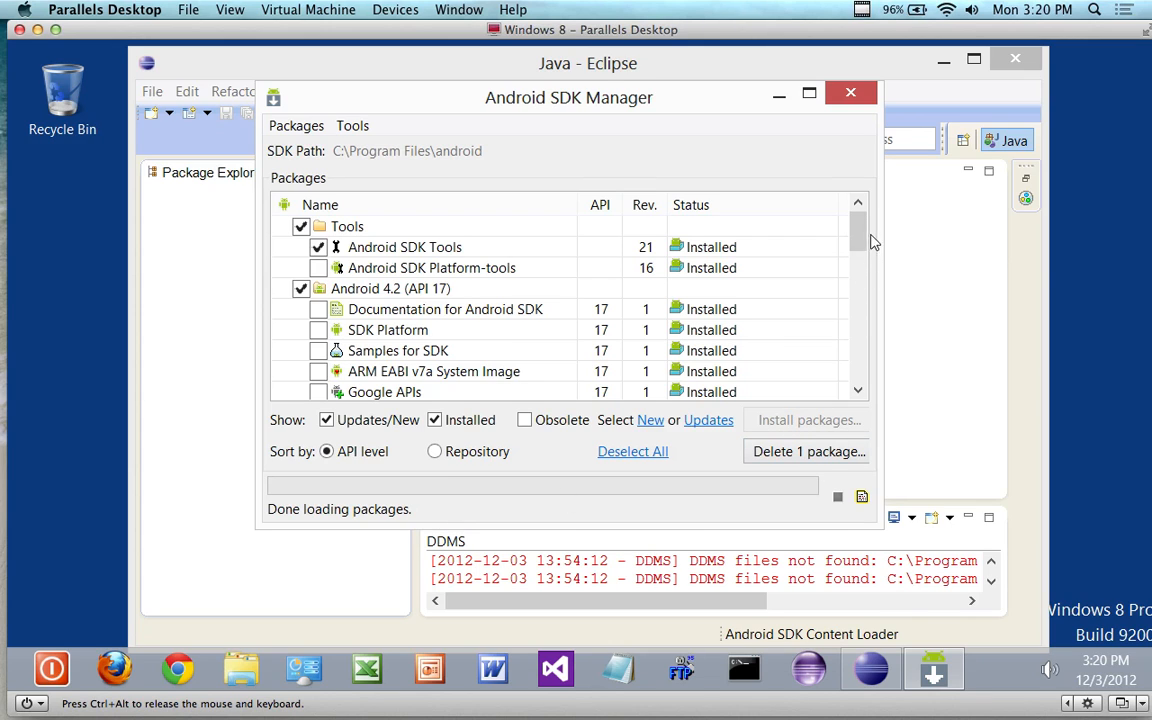
mouse_move(859, 228)
mouse_down()
mouse_move(859, 368)
mouse_move(862, 218)
mouse_up()
click(851, 95)
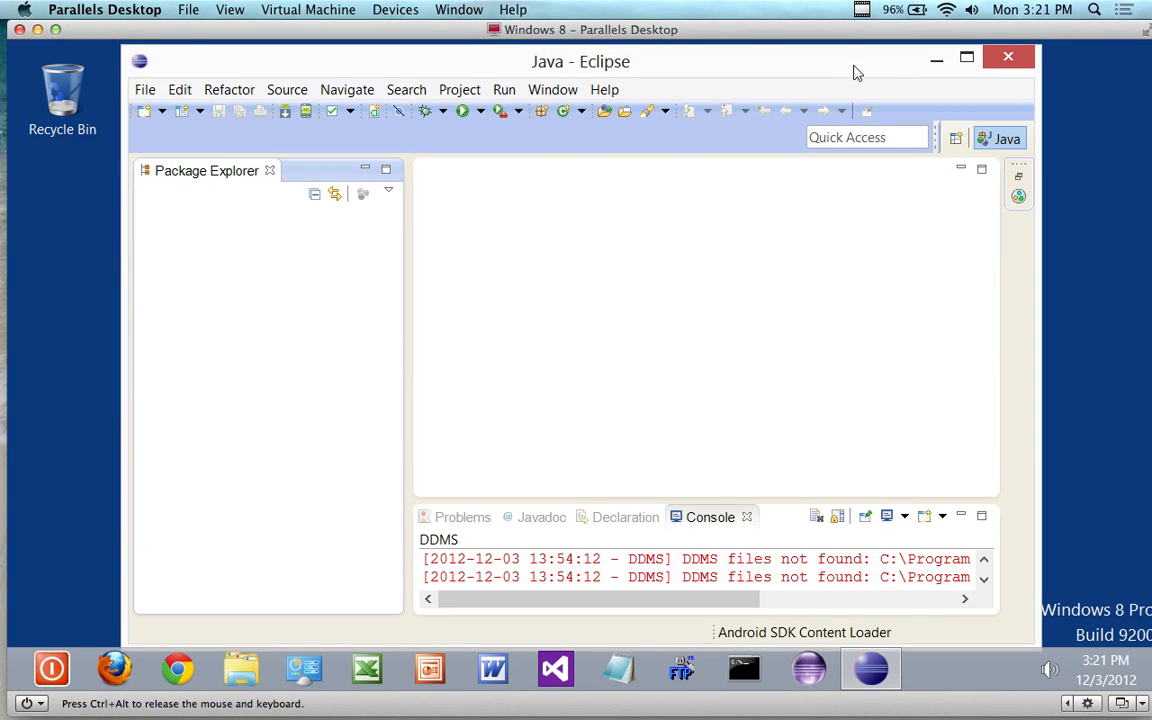
Reopen the Android SDK Manager from Eclipse, look through the packages down to Android 2.3.3 (API 10), and close it
click(552, 90)
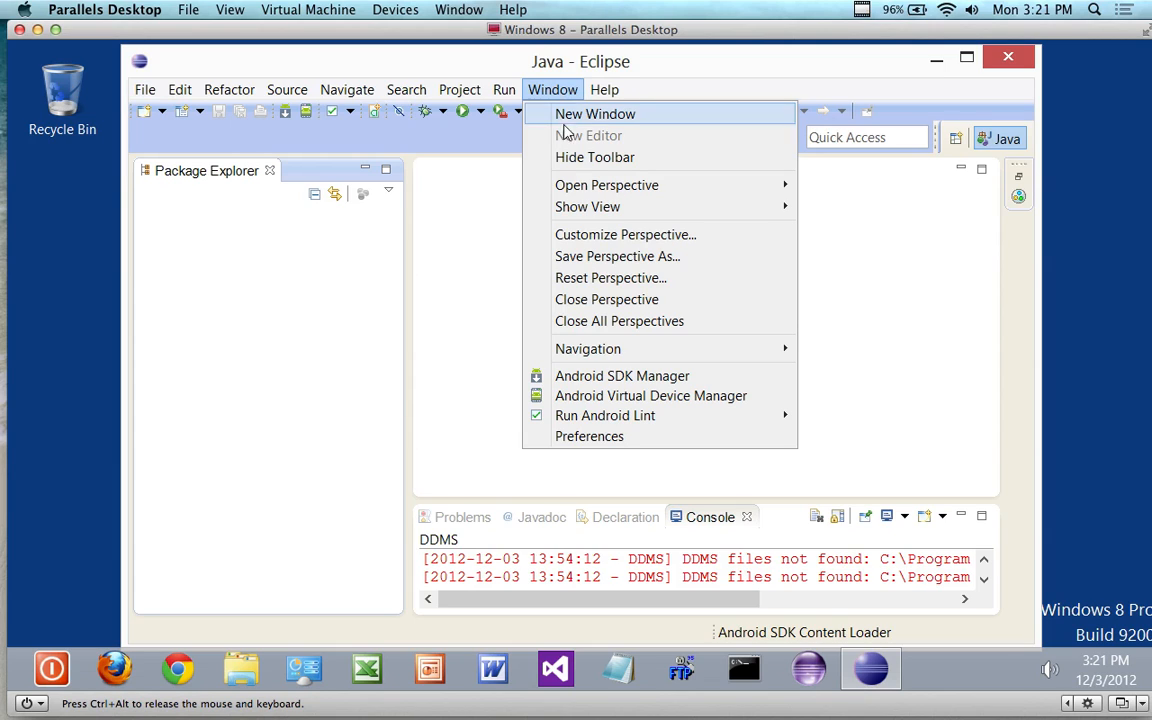
click(601, 377)
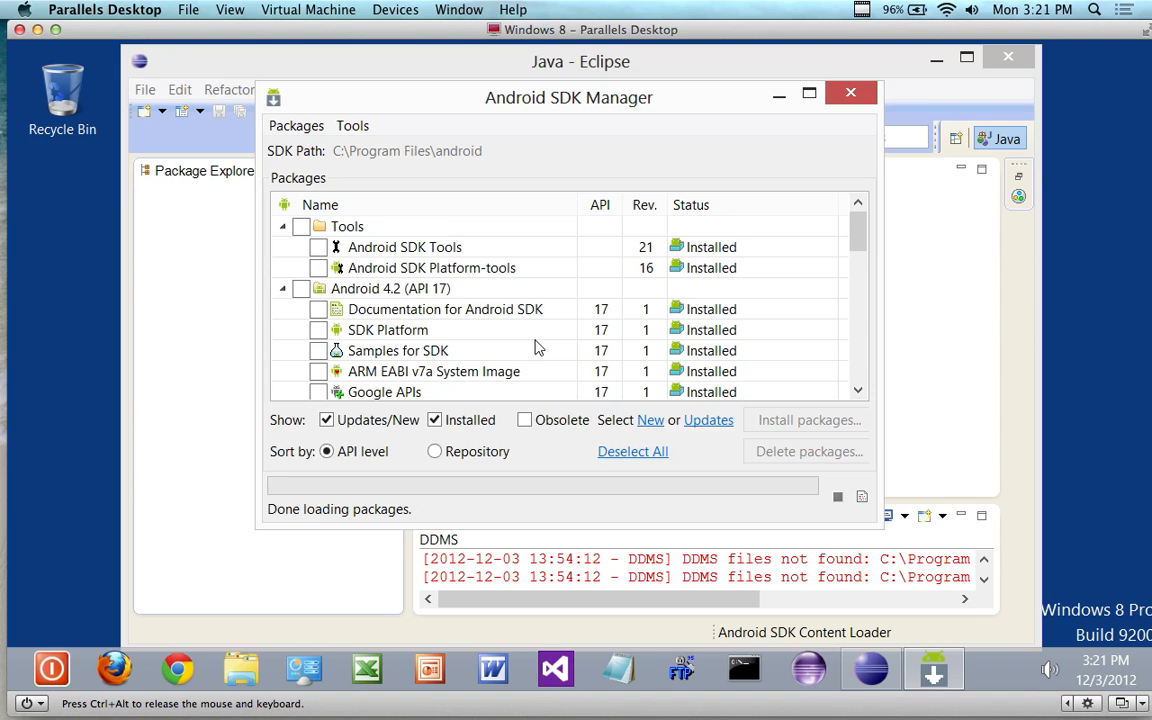
scroll(535, 347, down, 10)
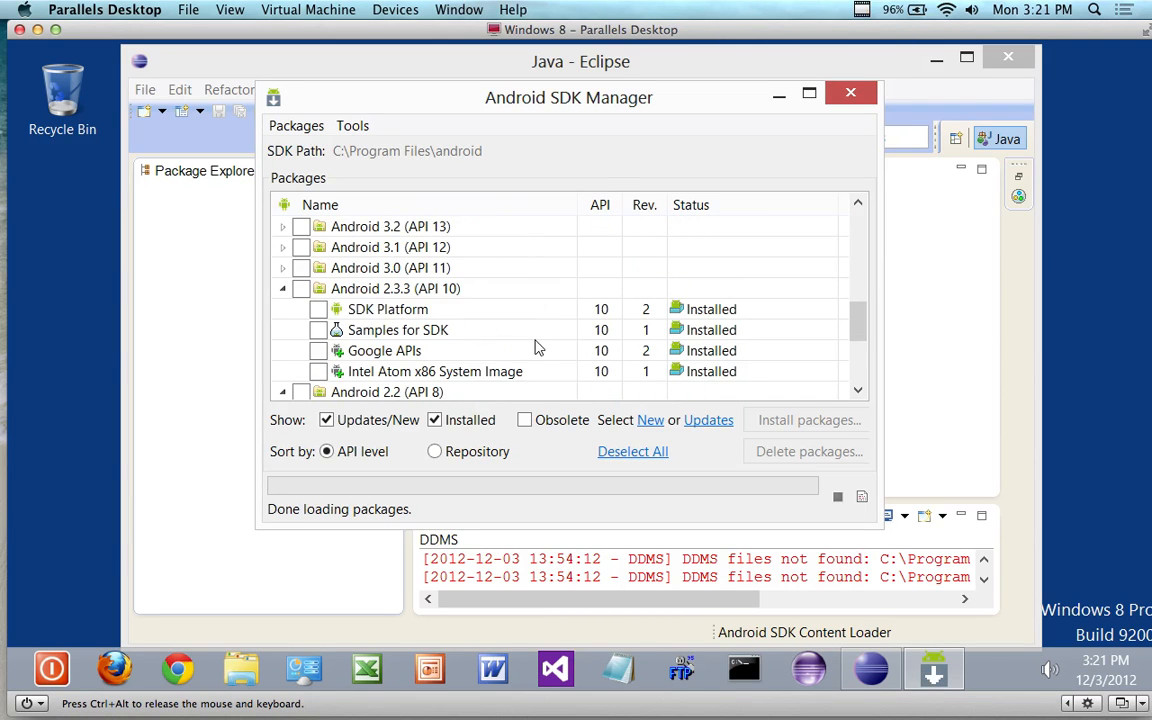
click(852, 94)
Open the Android Virtual Device Manager to view the list of existing virtual devices, and close it
click(553, 90)
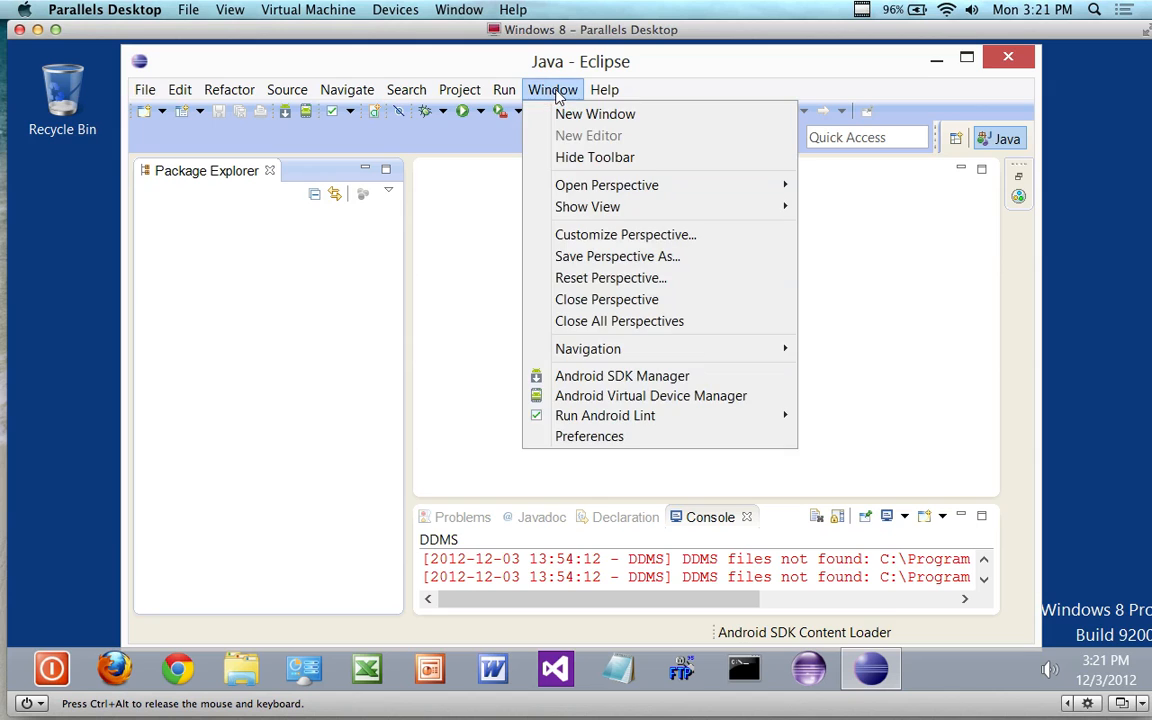
click(600, 401)
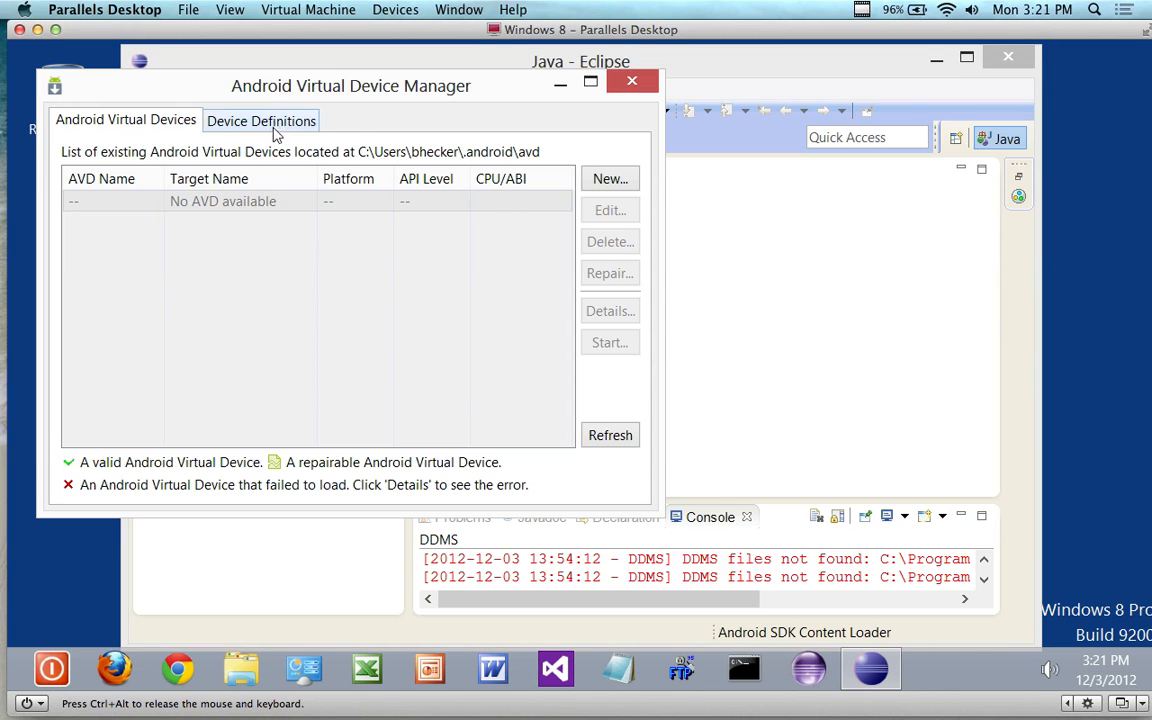
click(637, 85)
Open the Android preferences to check the SDK location and the list of SDK targets, and close them
click(565, 92)
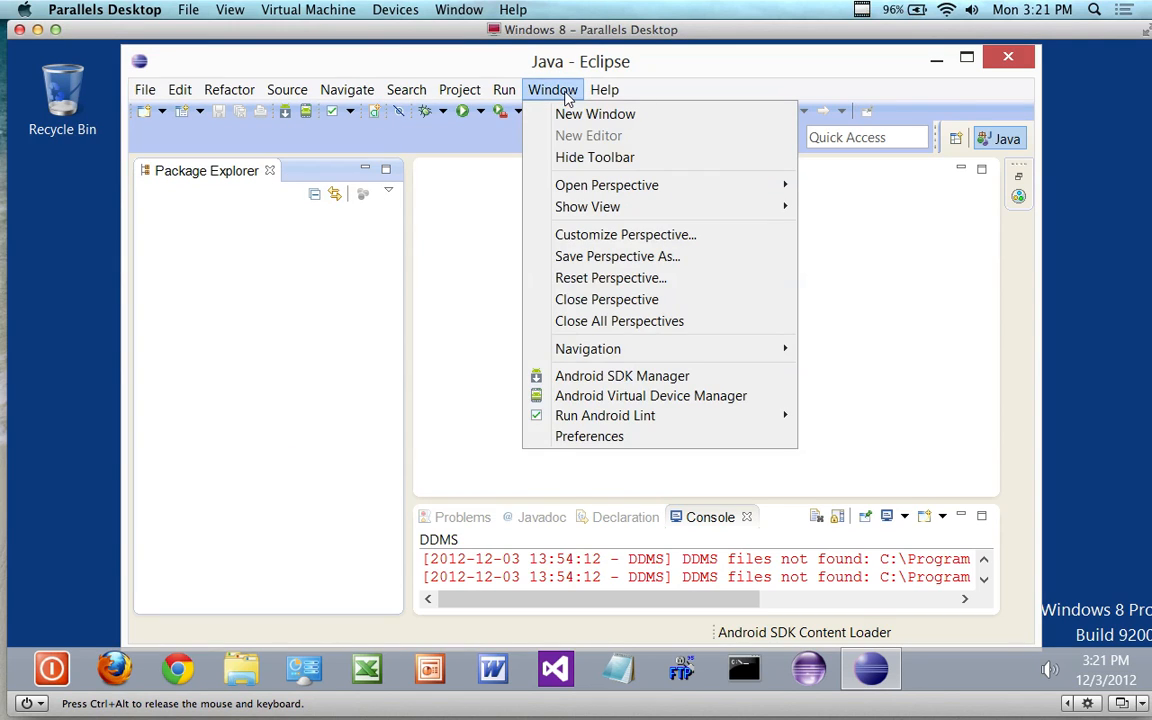
click(642, 440)
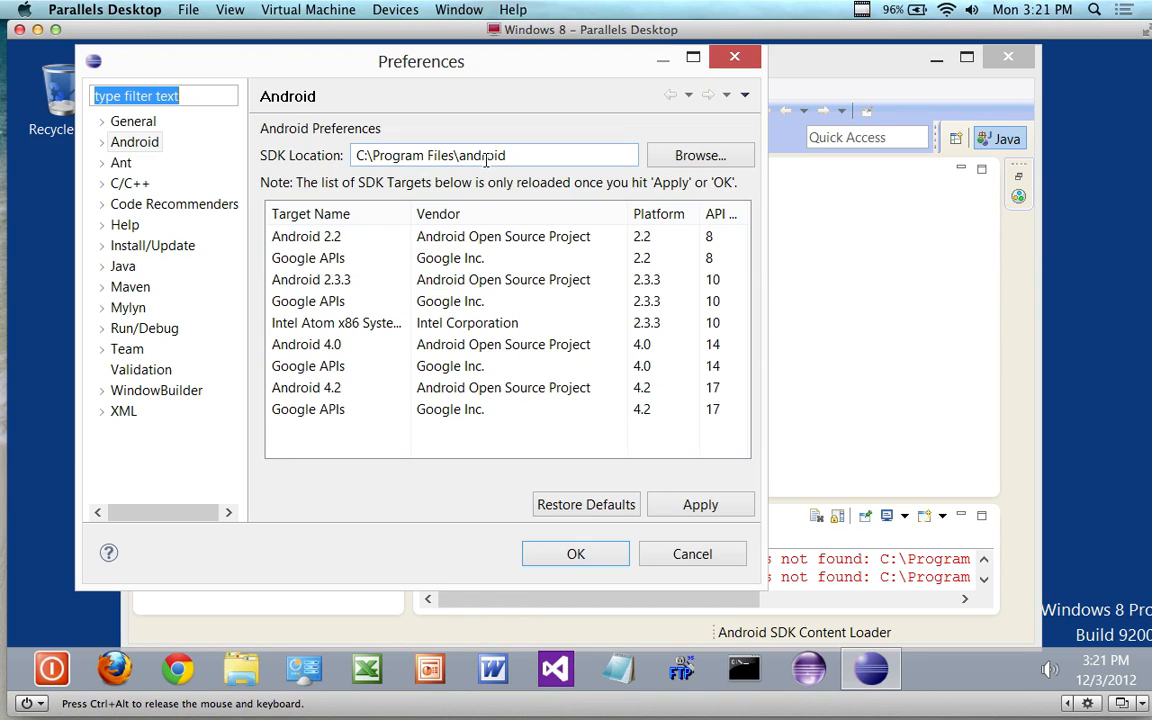
drag(523, 71, 517, 73)
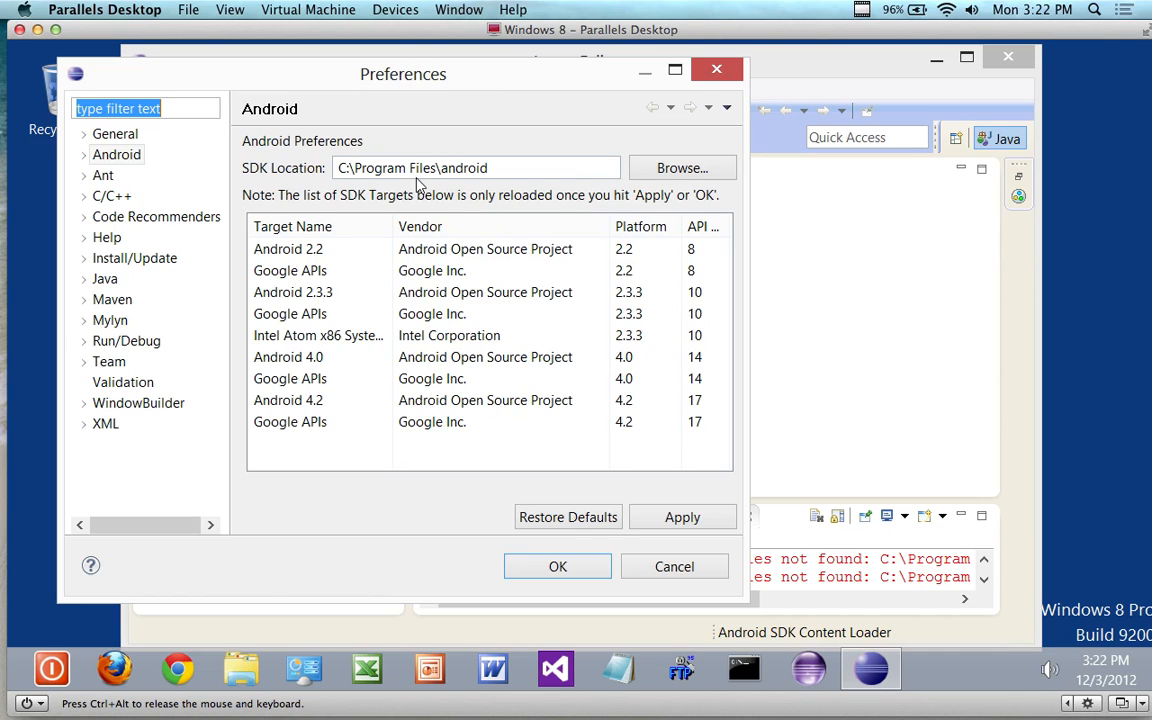
click(714, 69)
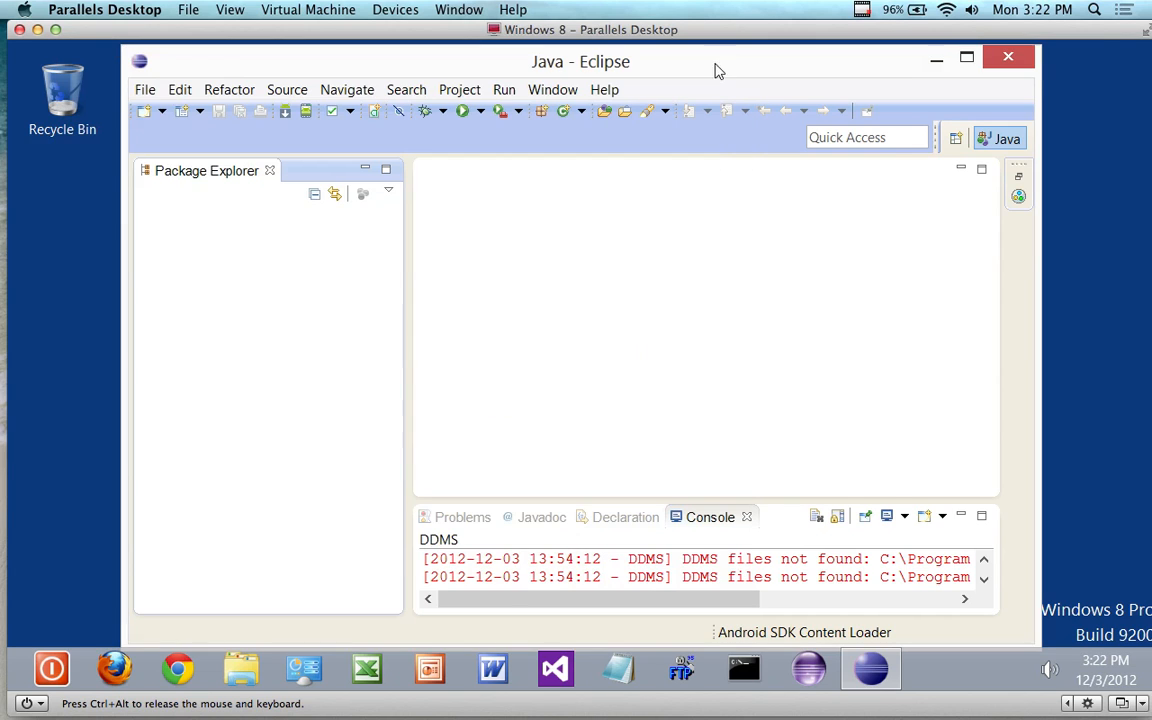
click(604, 93)
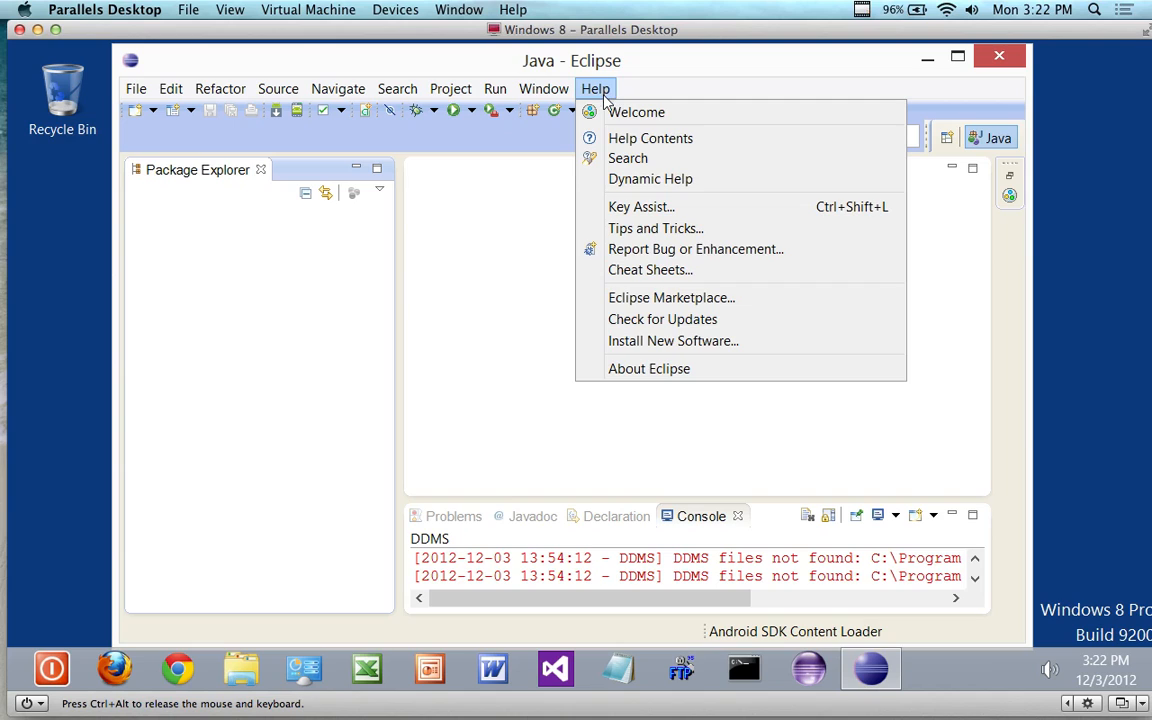
click(662, 68)
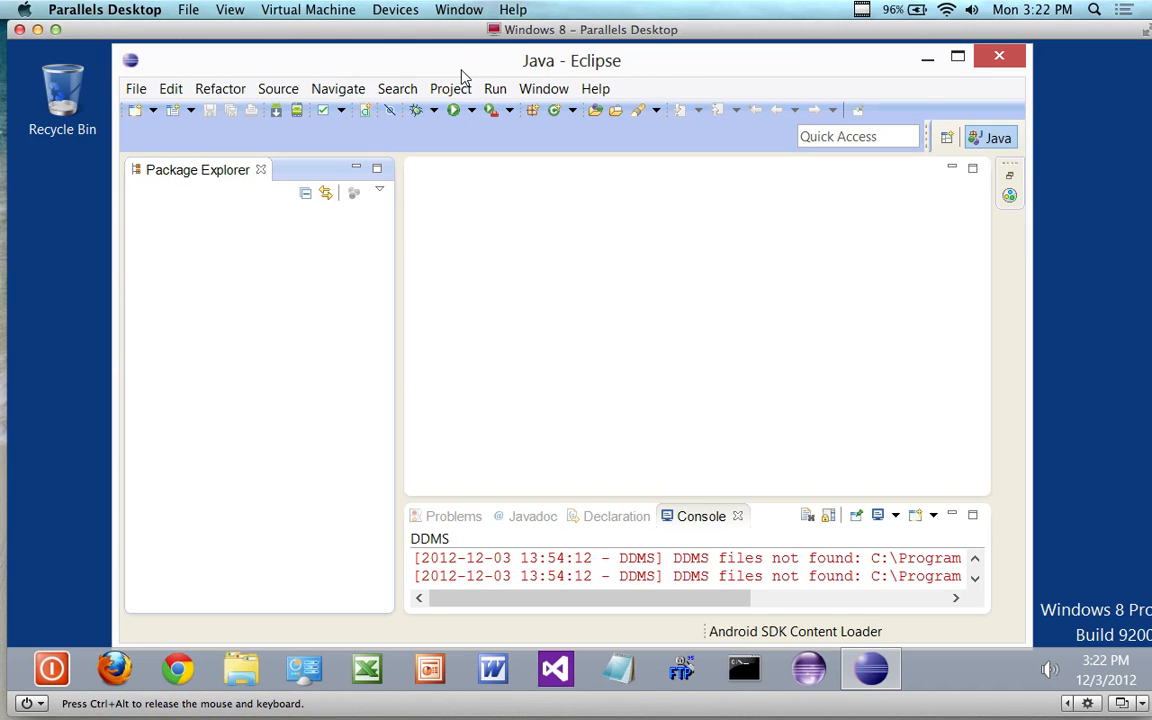
Start a new Android Application Project to view the wizard's name, SDK version and theme settings, and cancel it
click(133, 92)
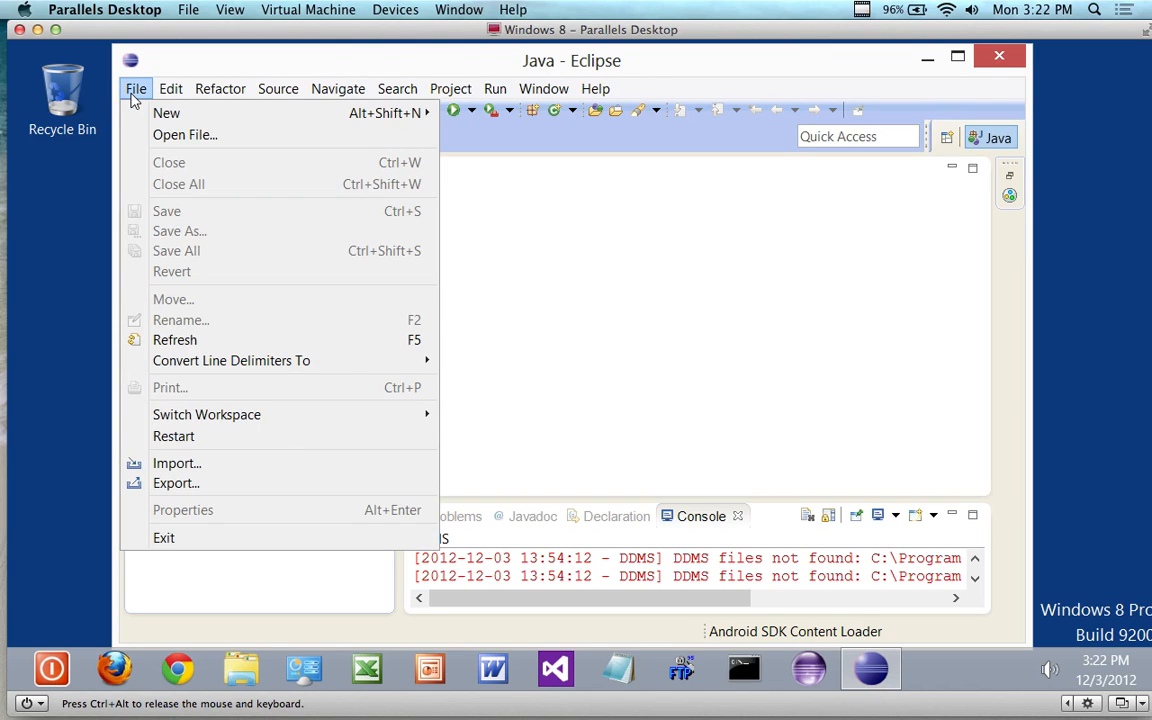
mouse_move(157, 118)
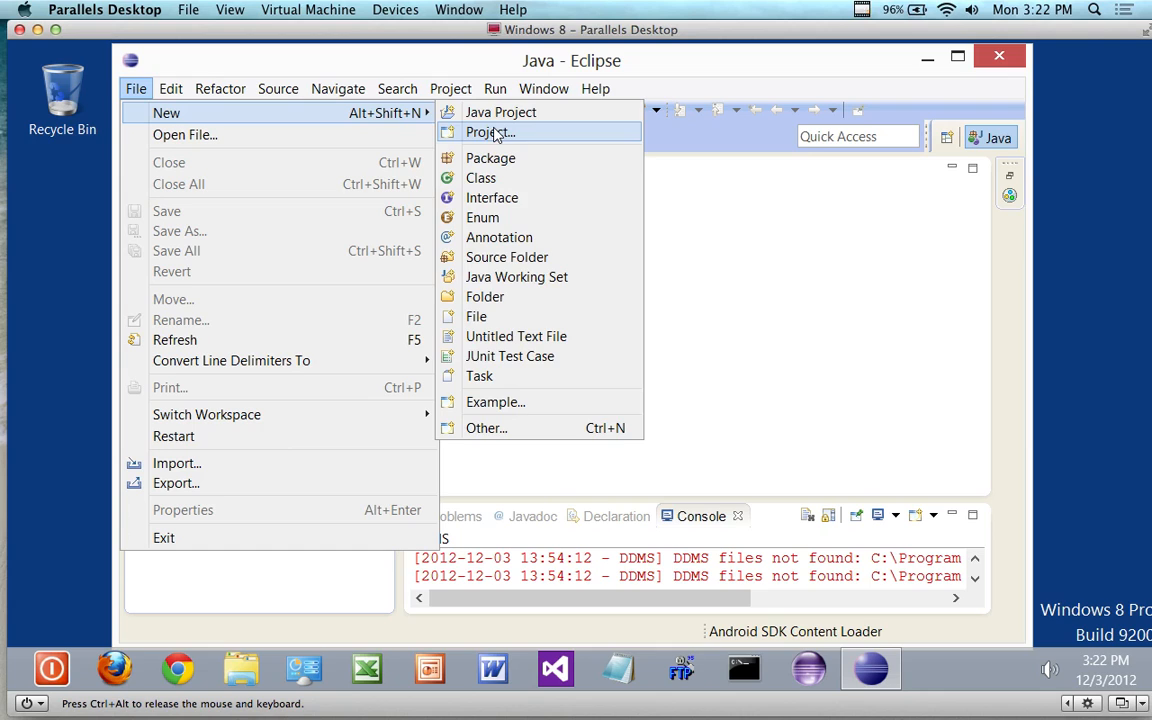
click(490, 430)
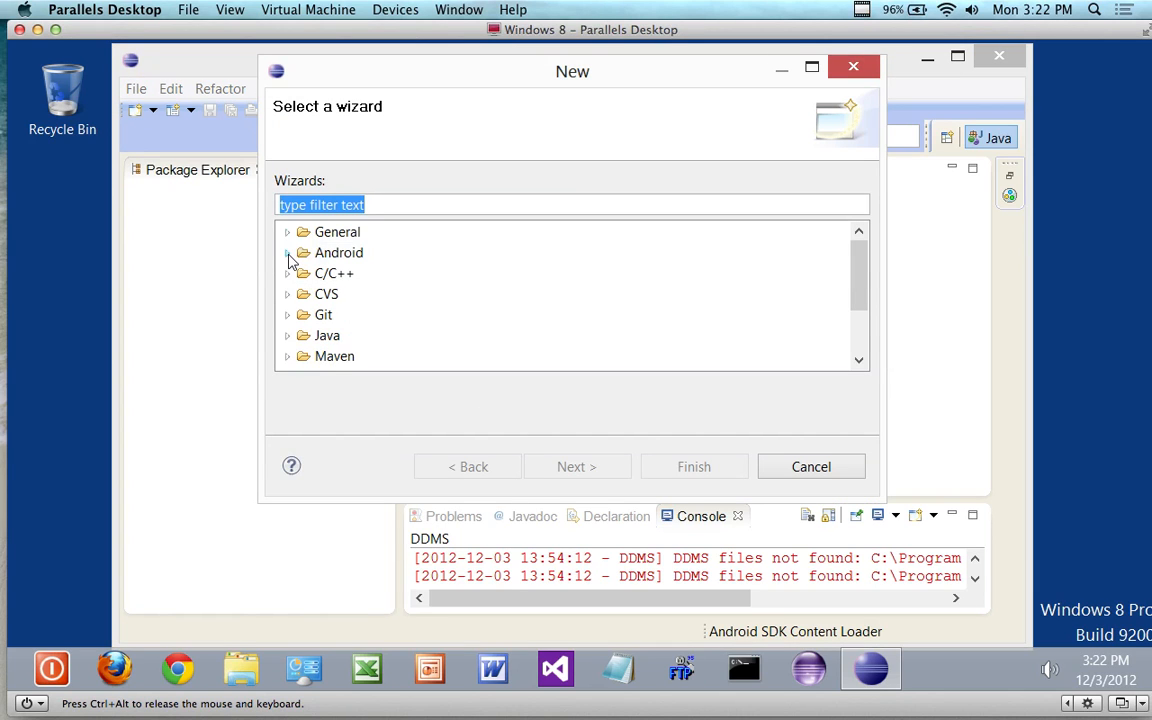
click(288, 253)
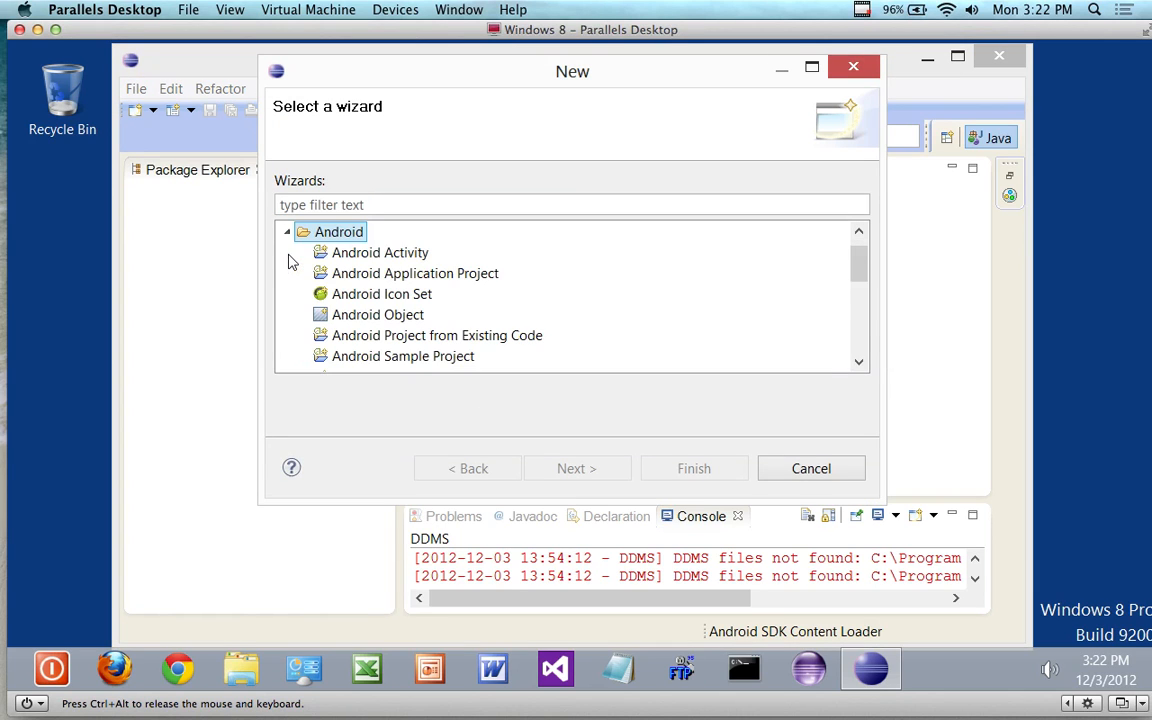
click(408, 278)
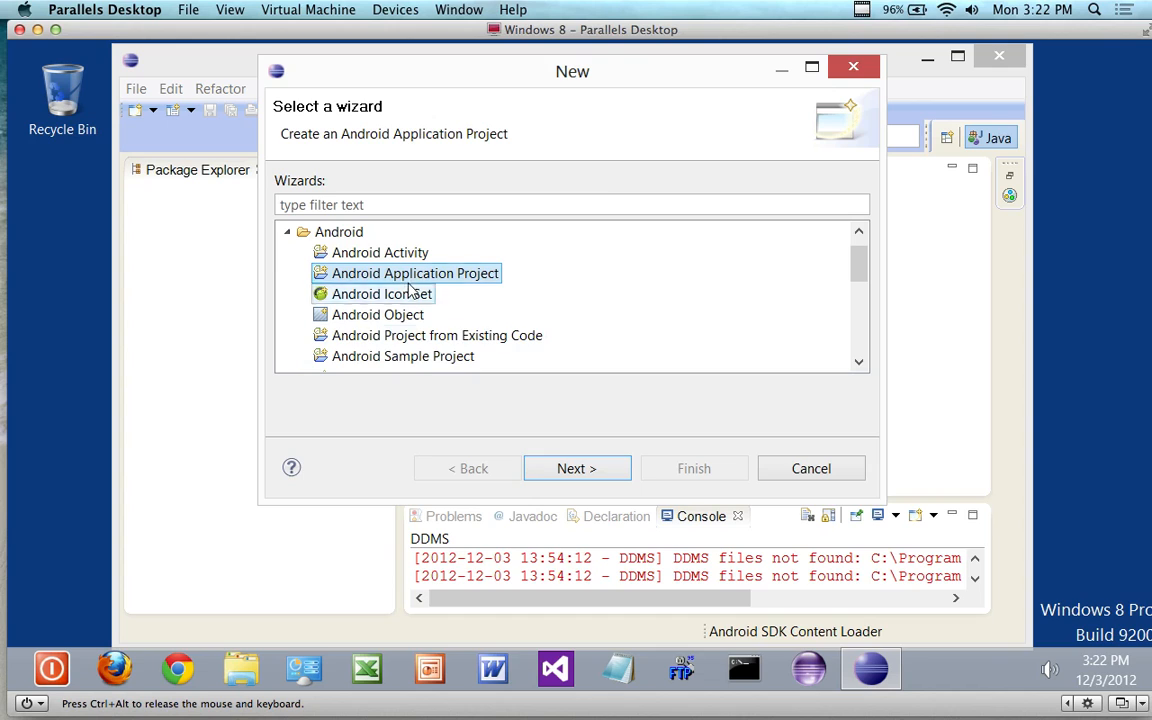
click(580, 466)
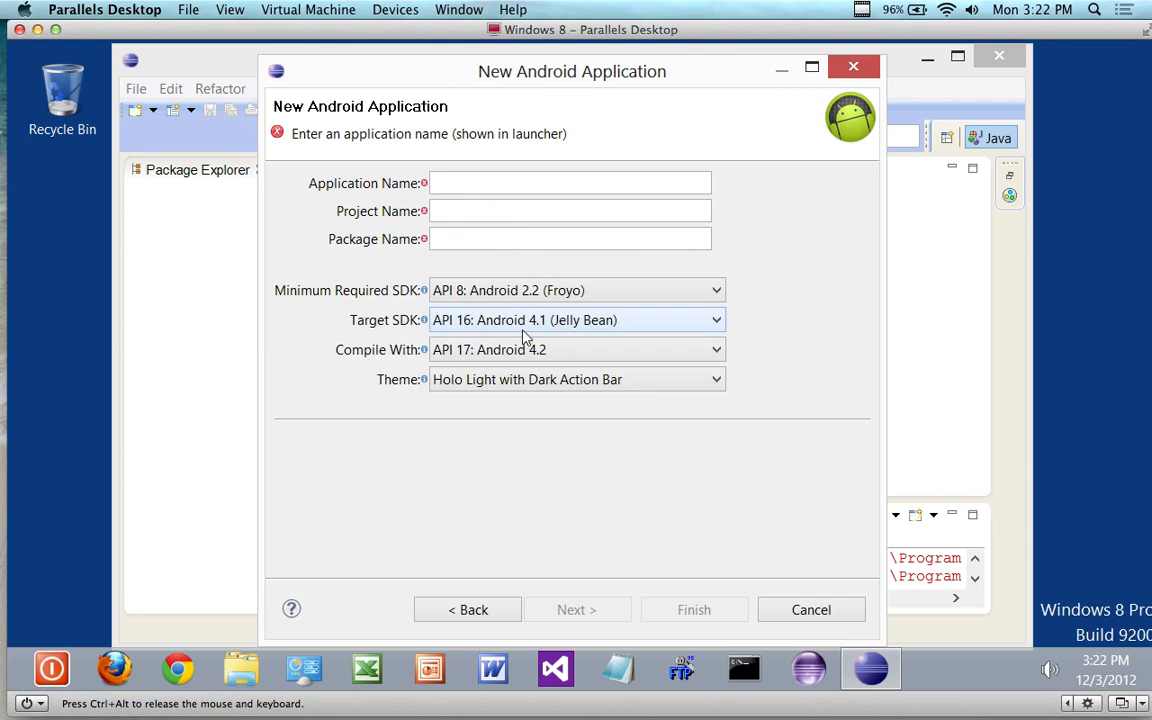
mouse_move(543, 293)
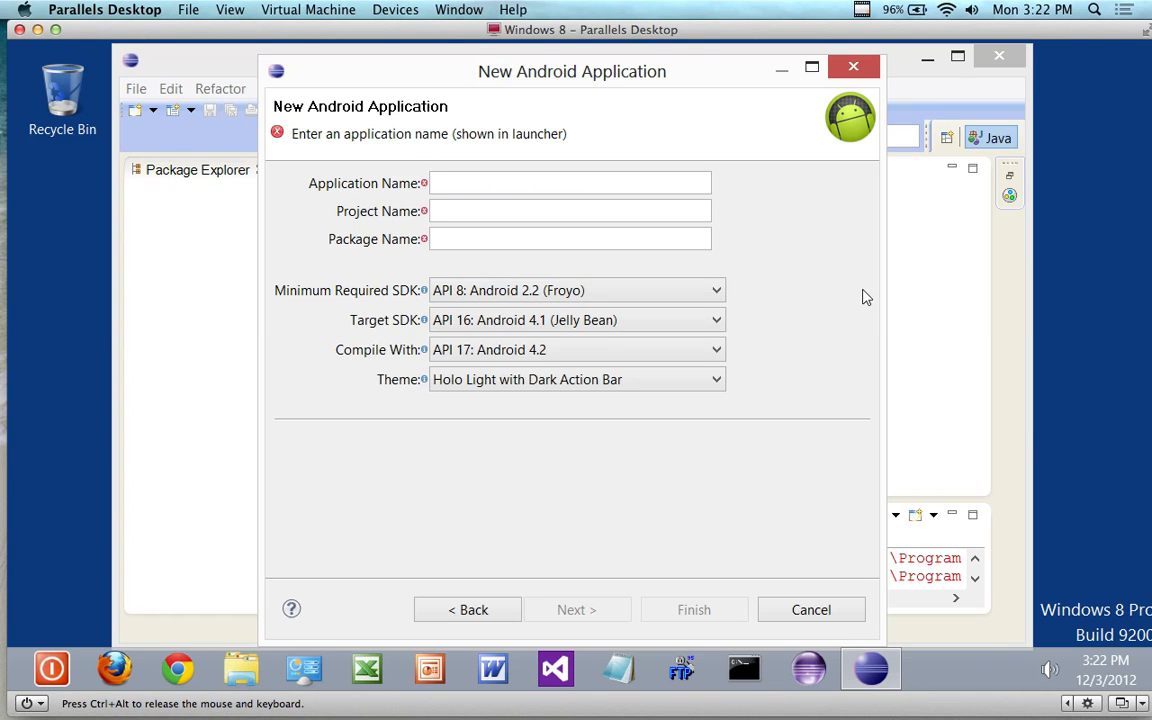
click(816, 614)
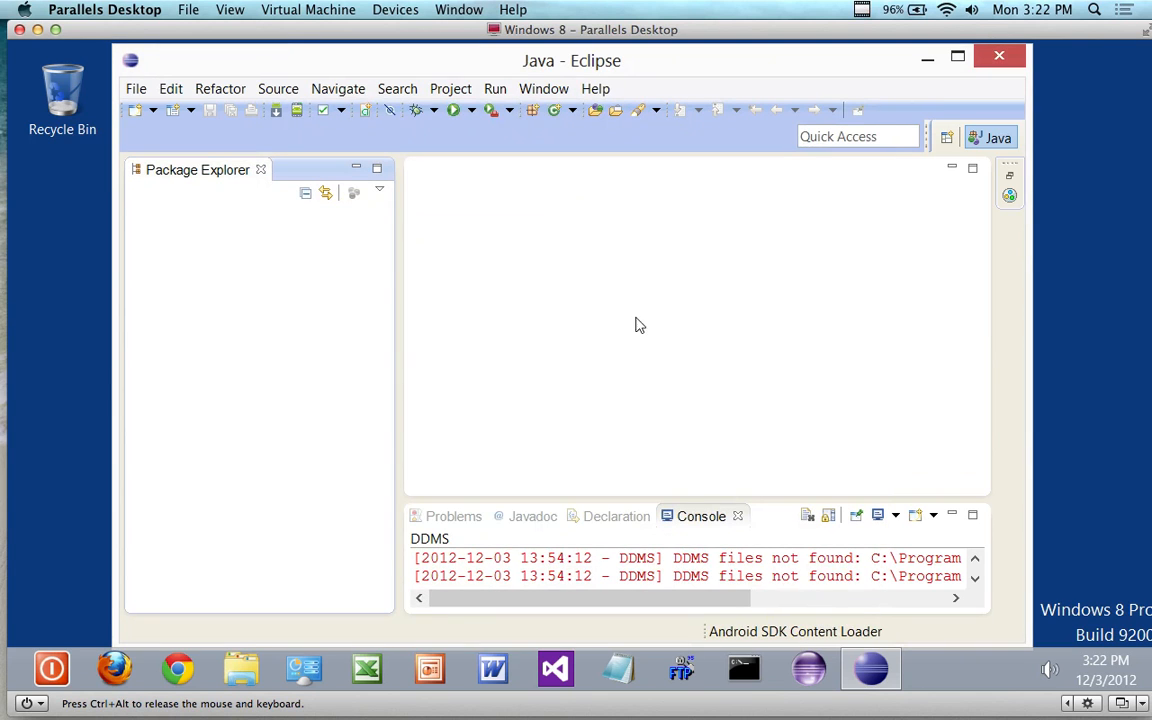
Look through the Android entries in the list of new-item wizards, and close the list without choosing one
click(137, 90)
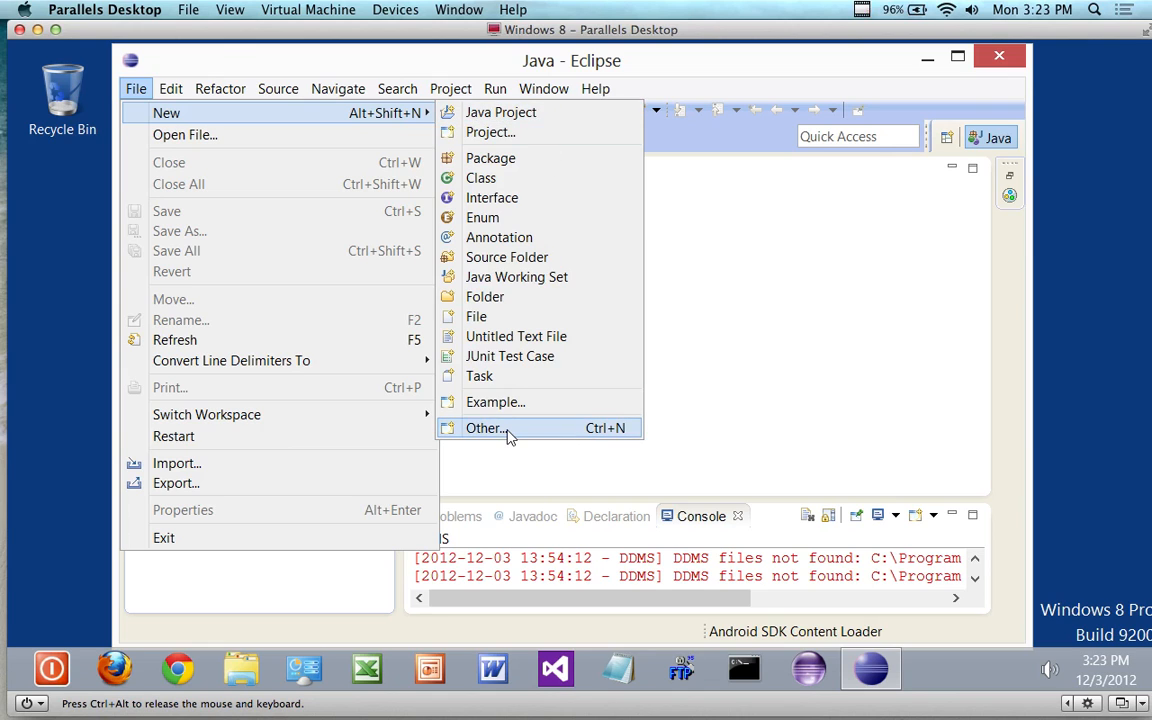
click(505, 428)
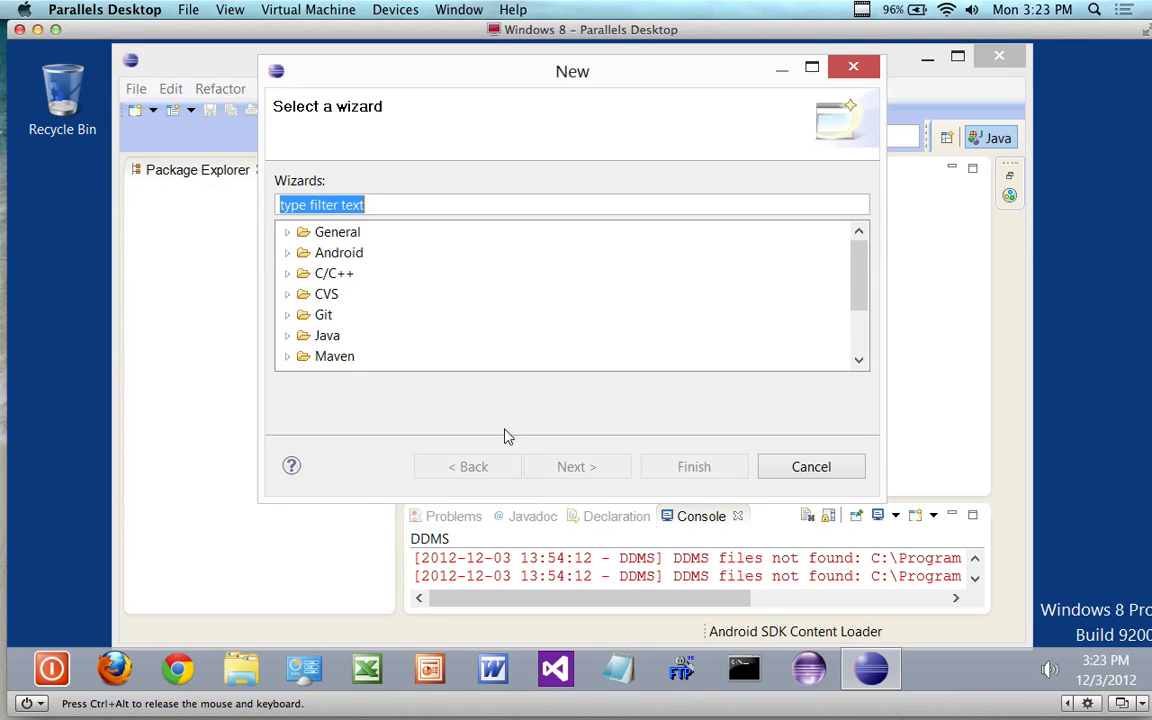
click(287, 253)
scroll(343, 253, down, 2)
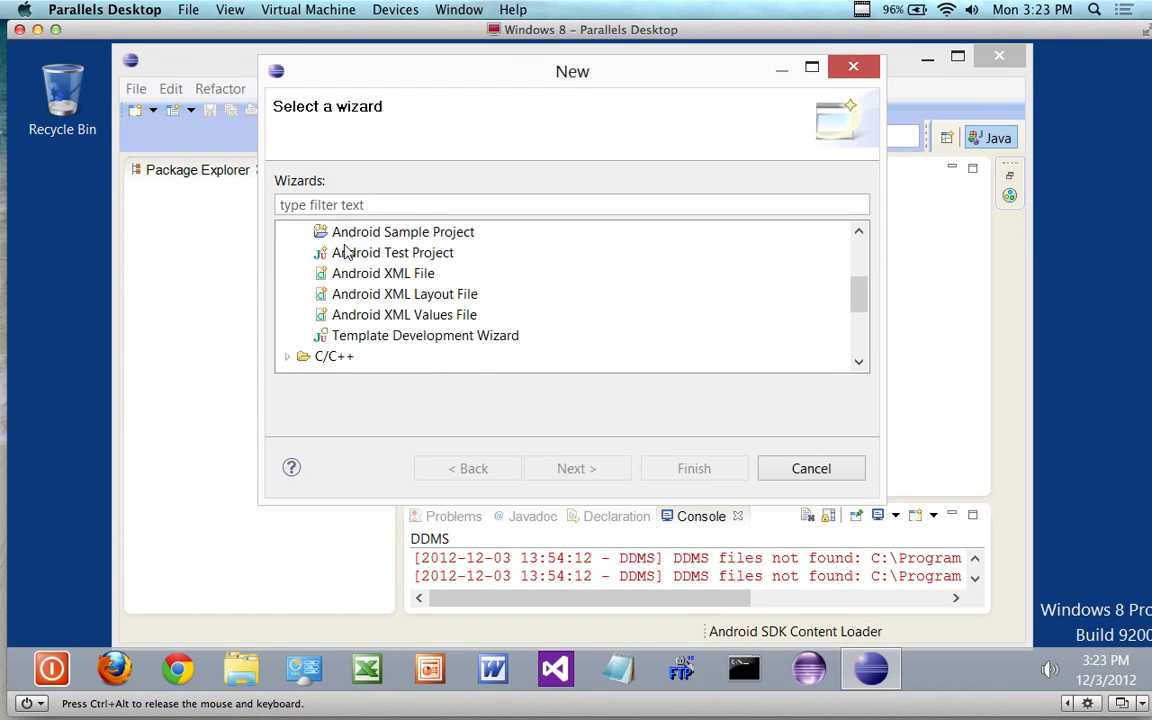
scroll(345, 252, up, 1)
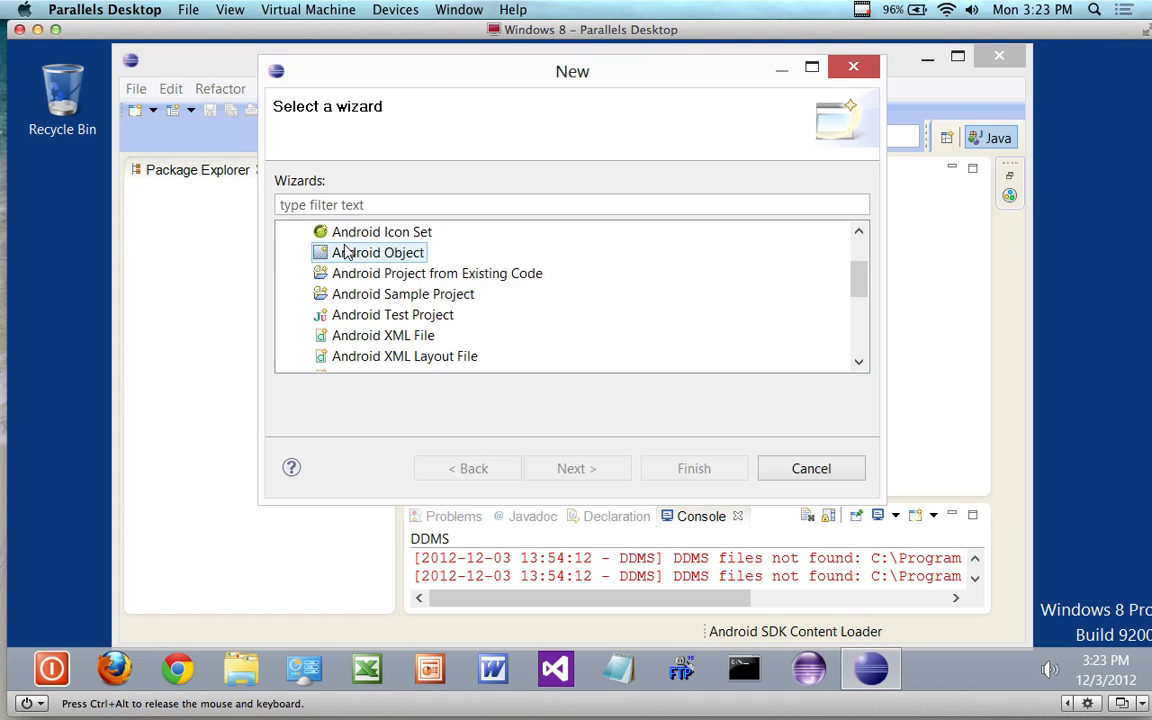
scroll(345, 252, up, 1)
click(296, 233)
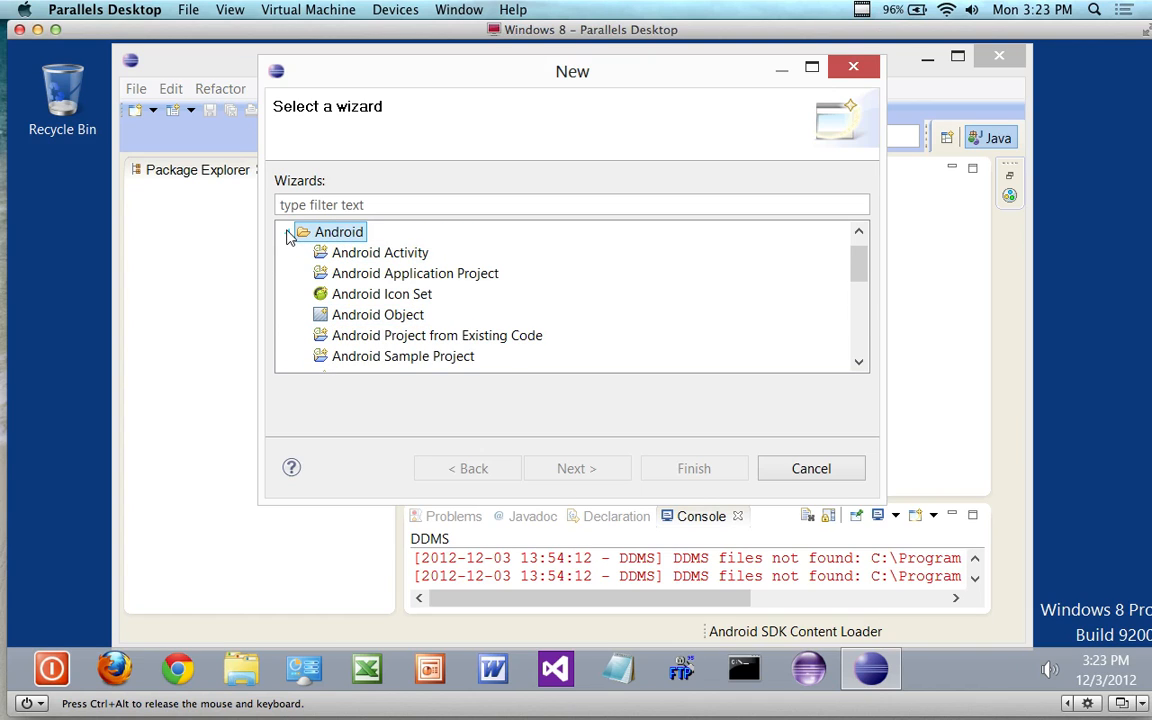
click(288, 234)
scroll(292, 240, up, 1)
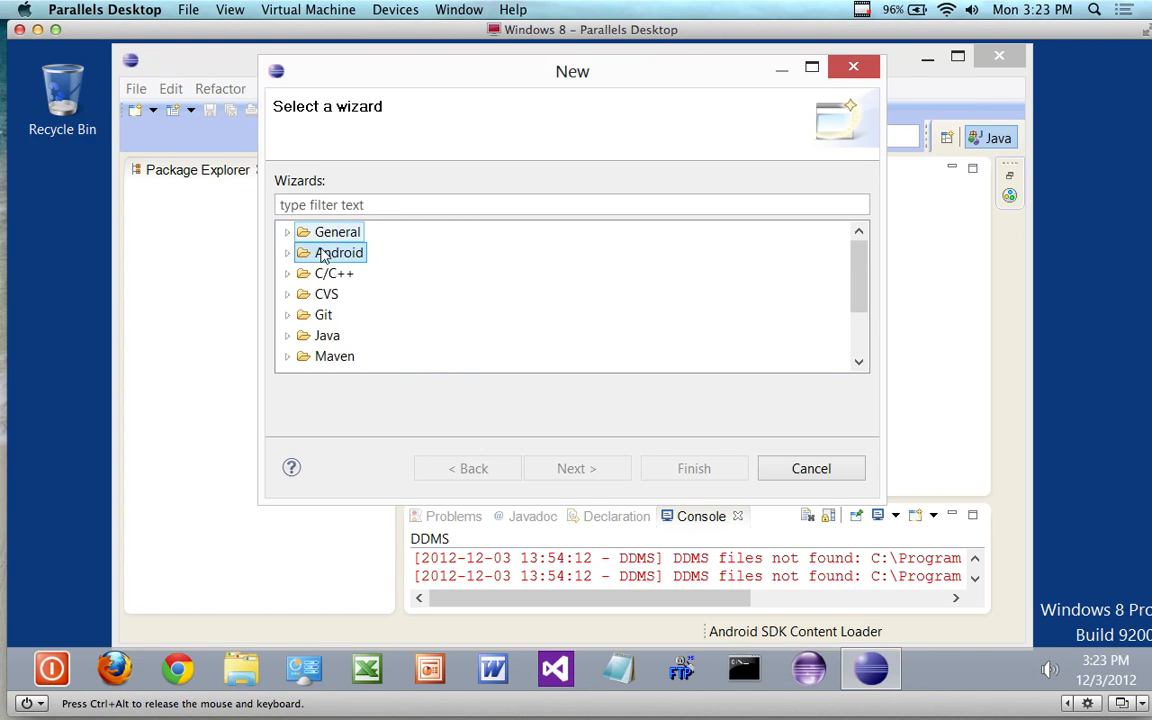
click(287, 254)
click(288, 233)
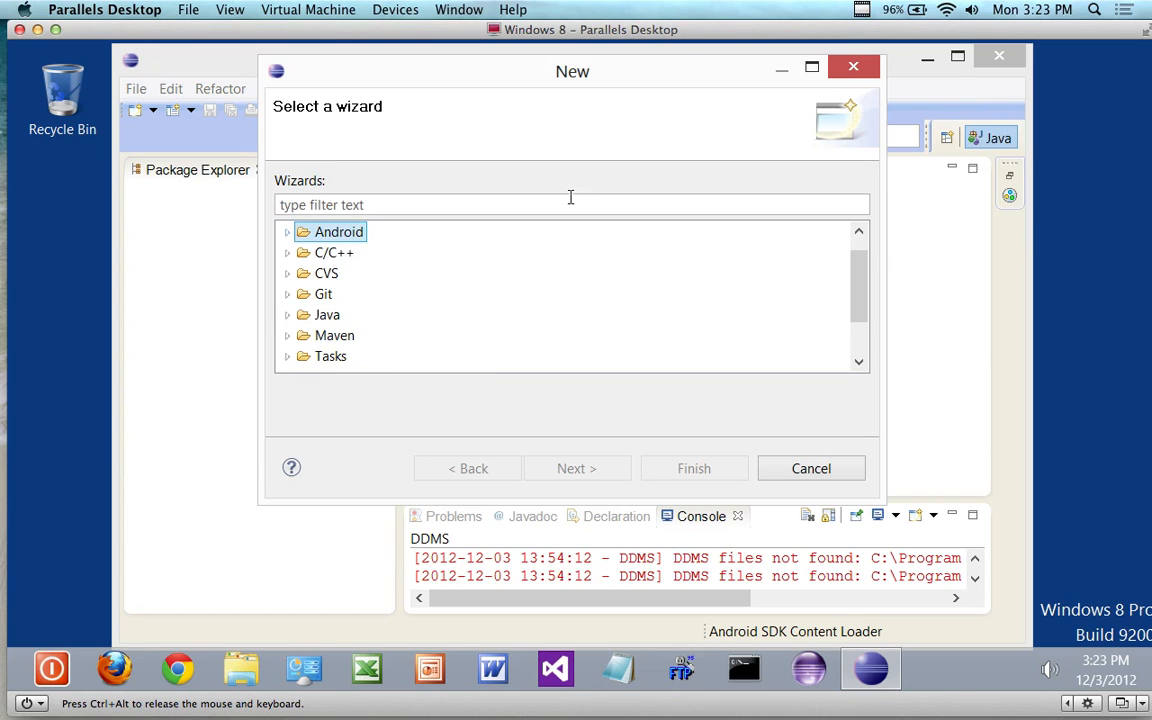
click(853, 66)
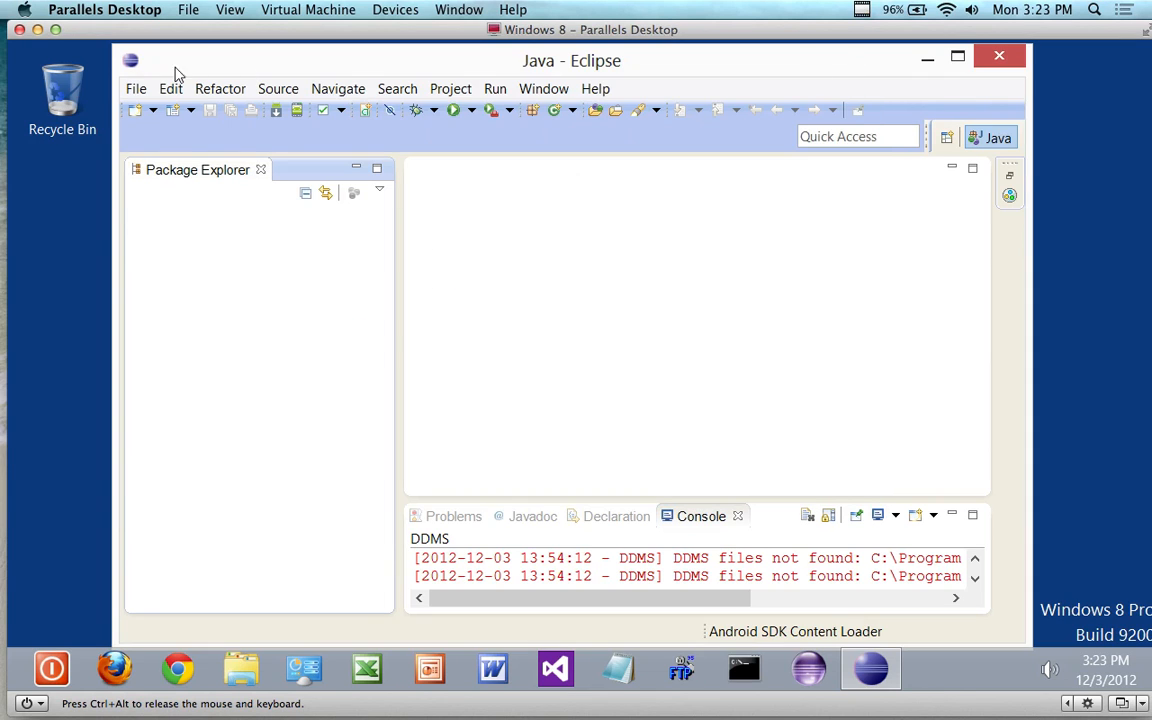
Create an Android Sample Project from the ContactManager sample, with Android 4.2 as the build target
click(136, 89)
mouse_move(150, 113)
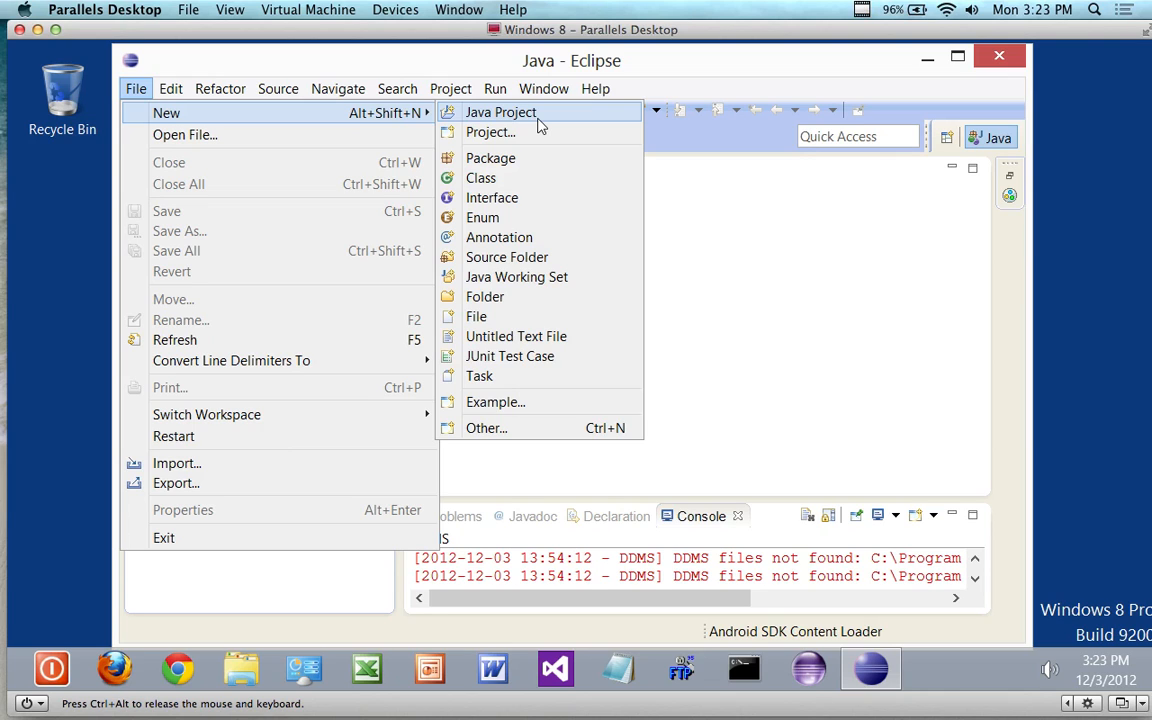
click(488, 427)
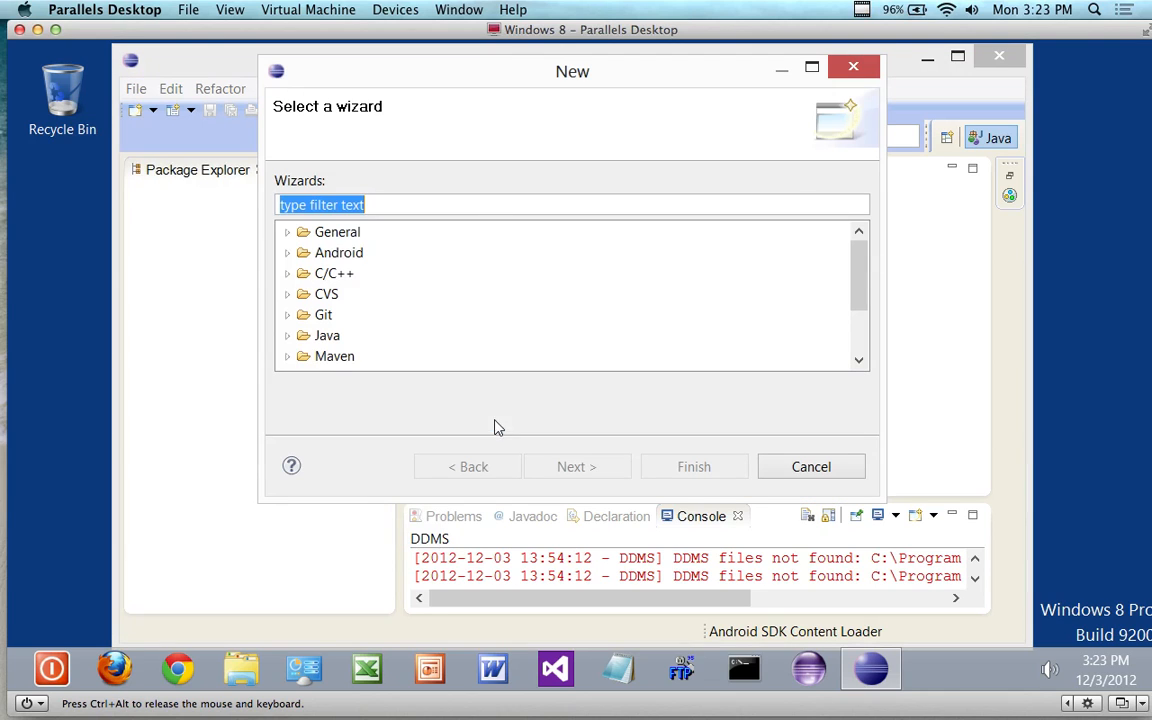
click(288, 252)
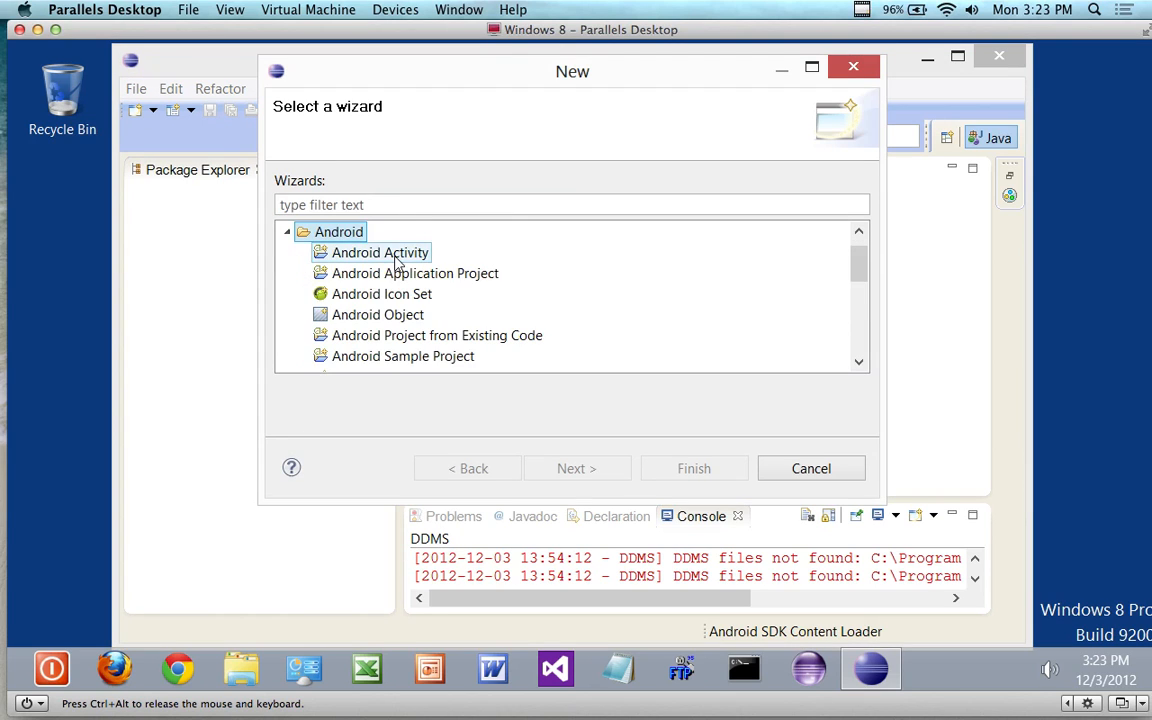
click(423, 276)
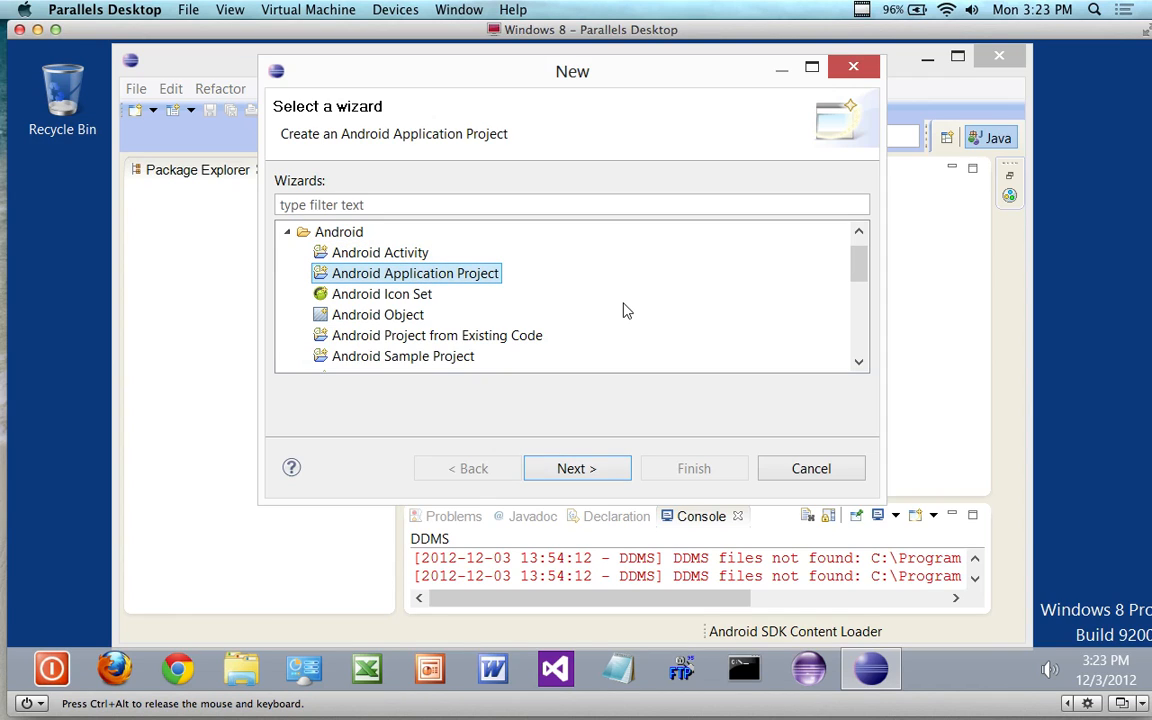
scroll(614, 303, down, 1)
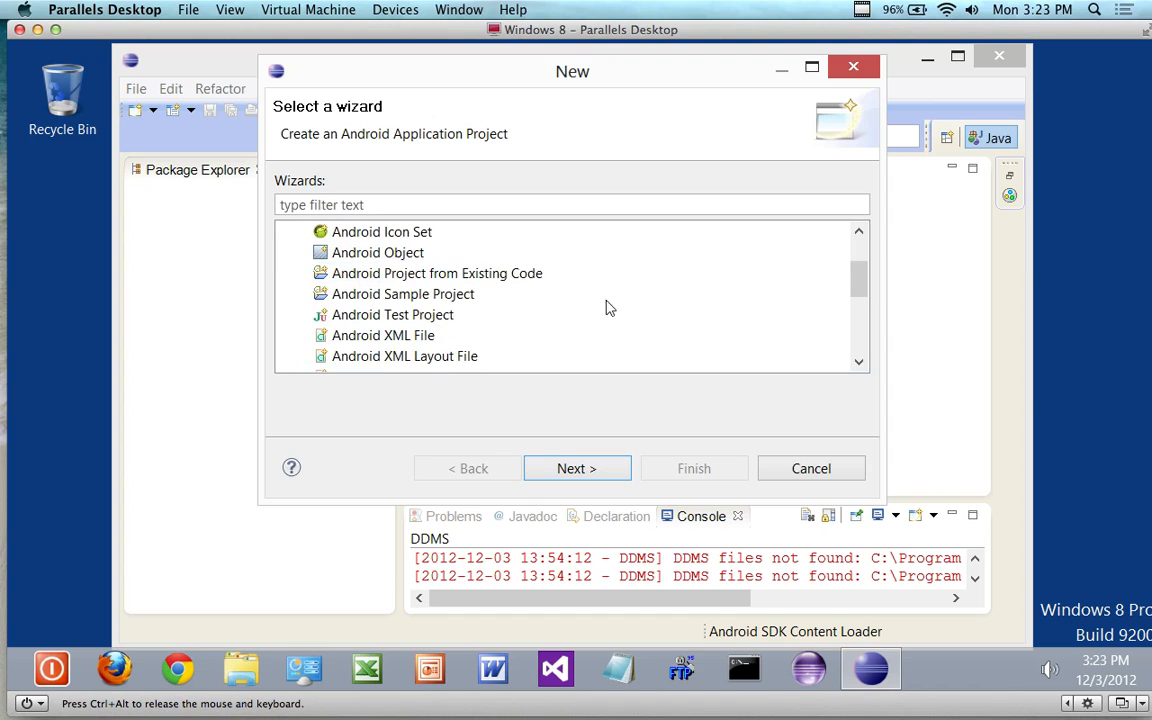
click(437, 298)
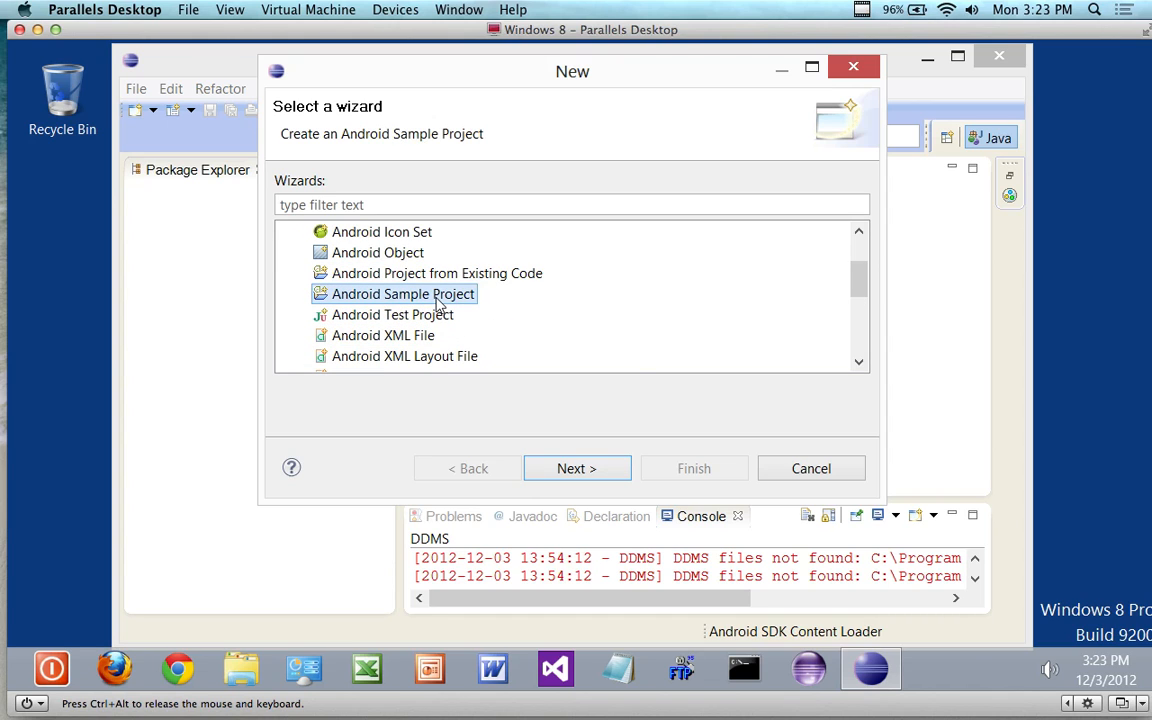
click(575, 469)
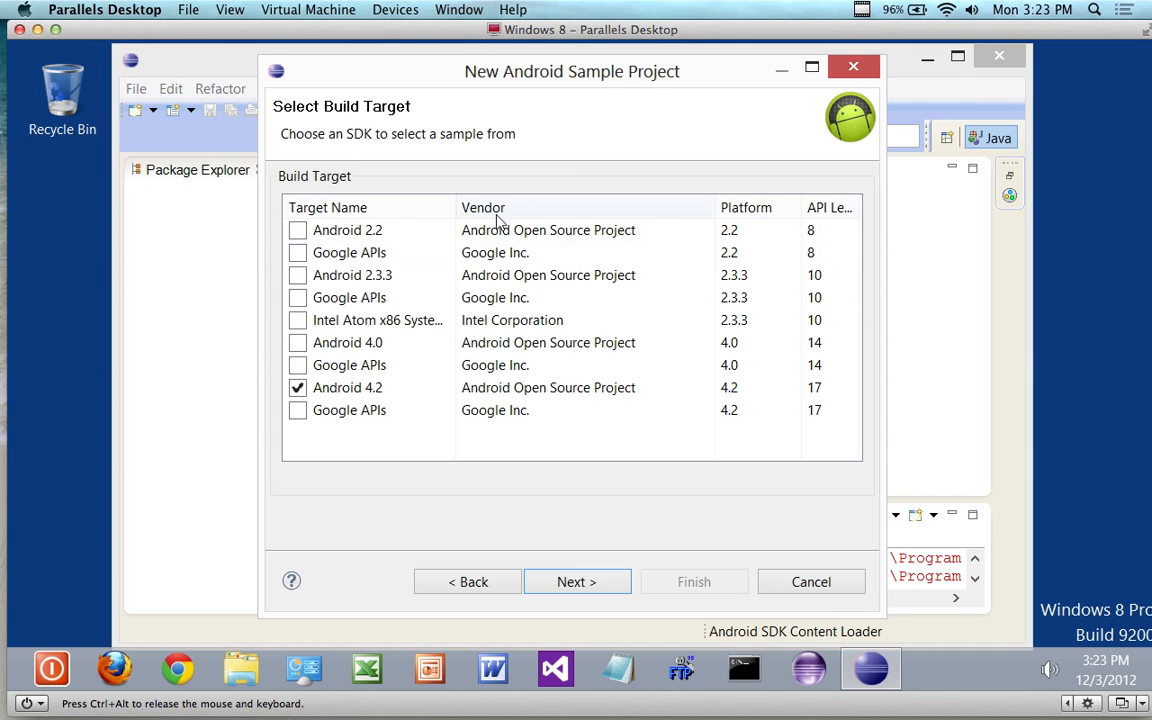
click(592, 586)
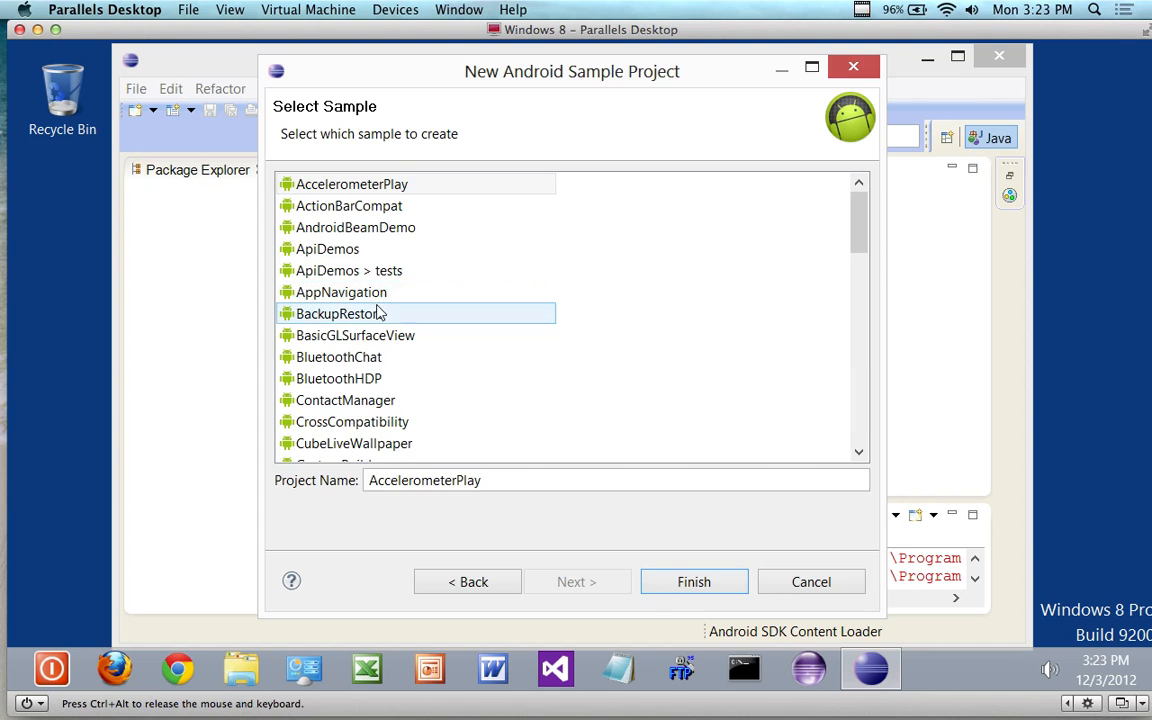
click(375, 400)
click(689, 580)
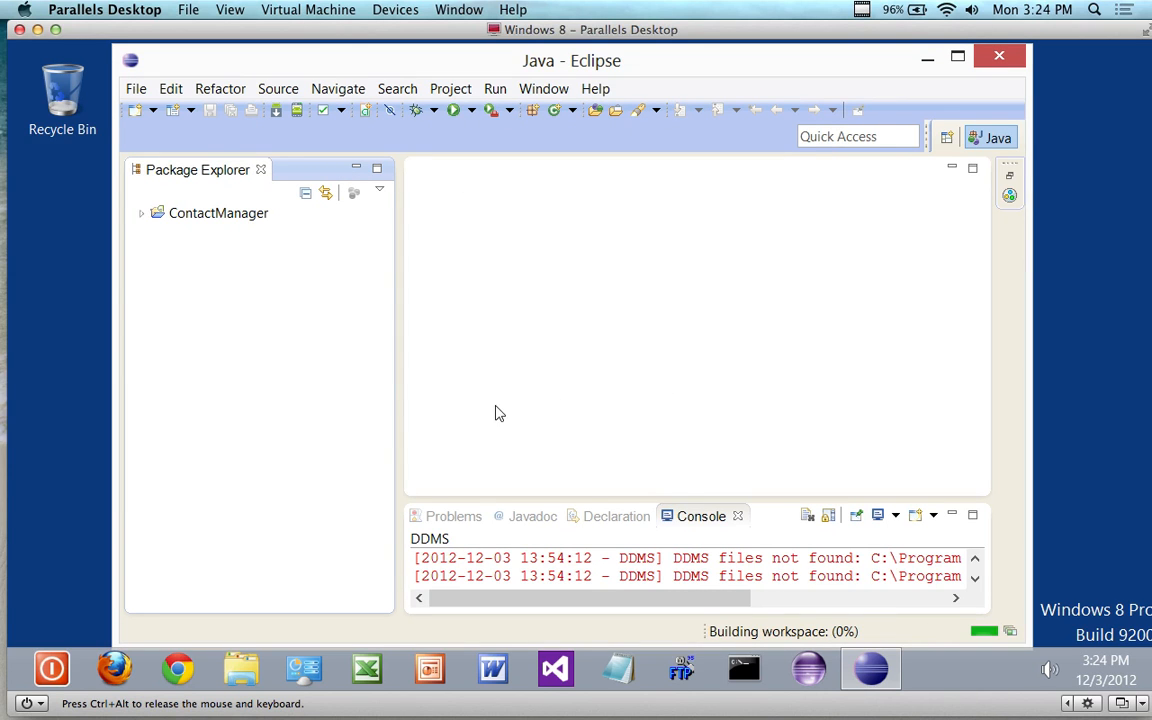
Expand the ContactManager project down to its source package and open ContactManager.java in the editor
click(142, 214)
click(158, 234)
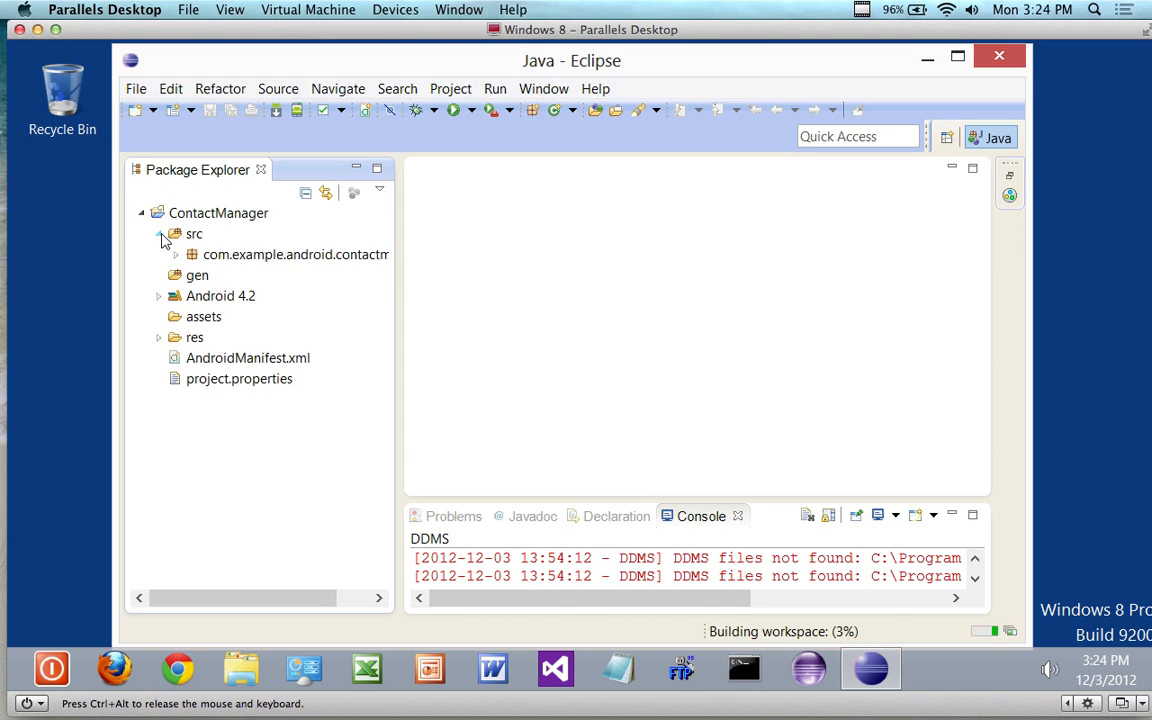
click(175, 254)
click(222, 275)
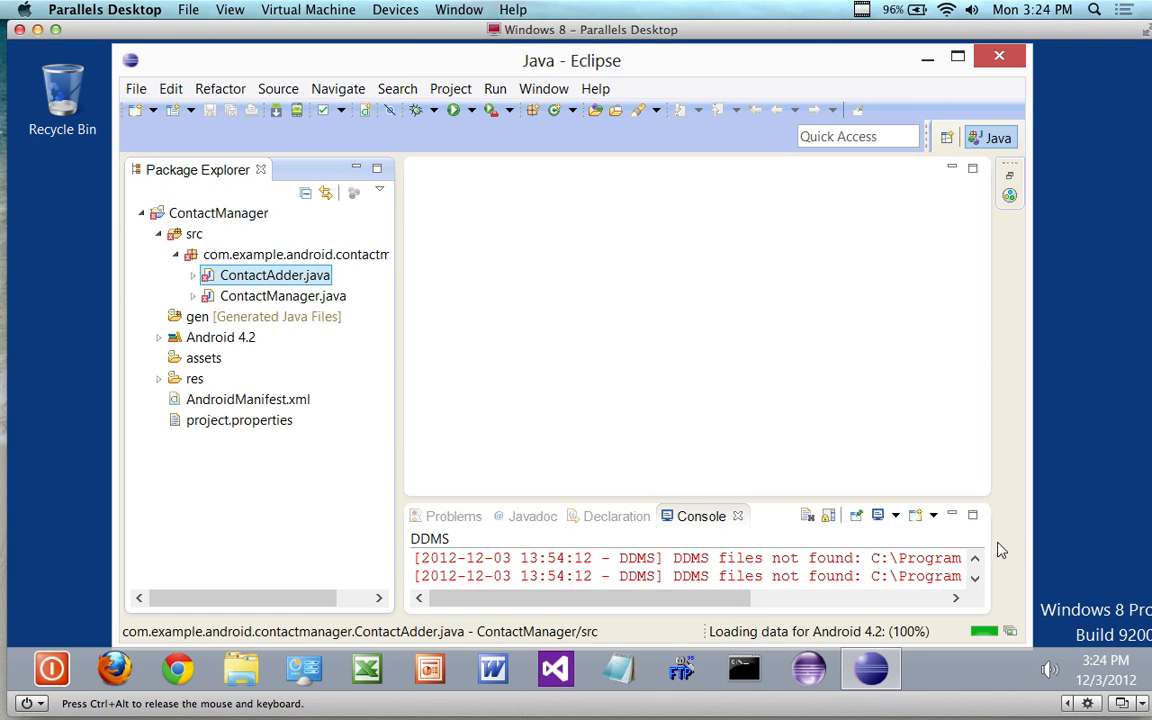
click(192, 275)
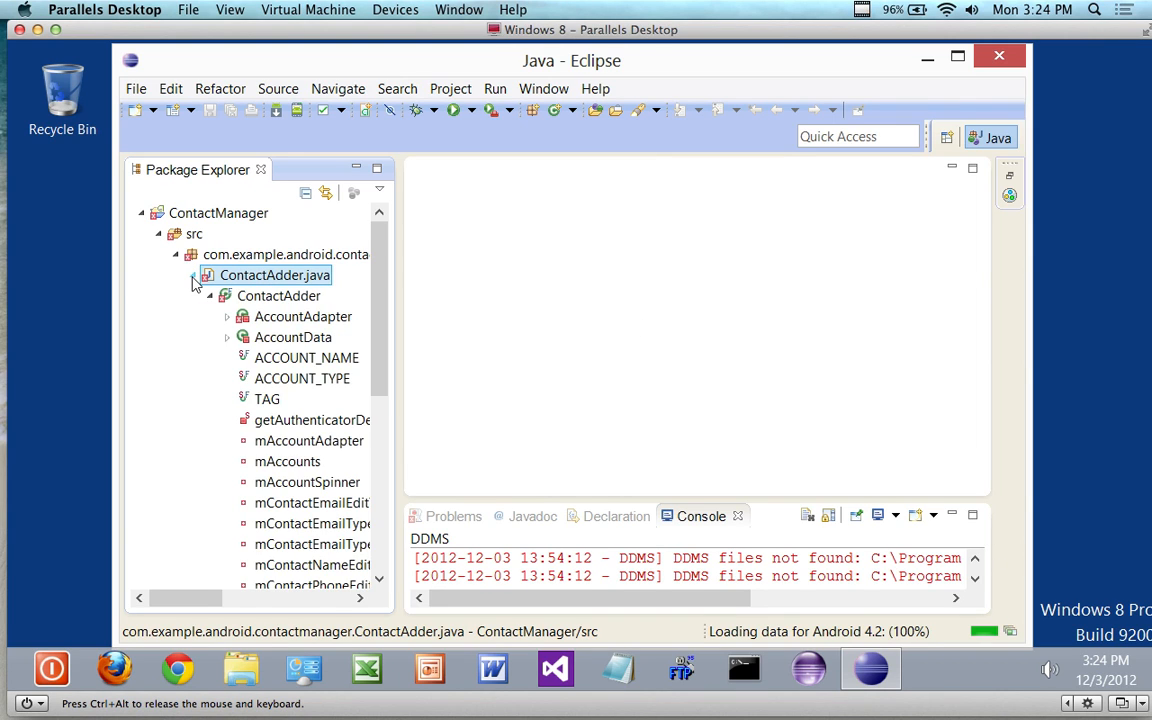
click(193, 276)
click(240, 297)
double_click(248, 294)
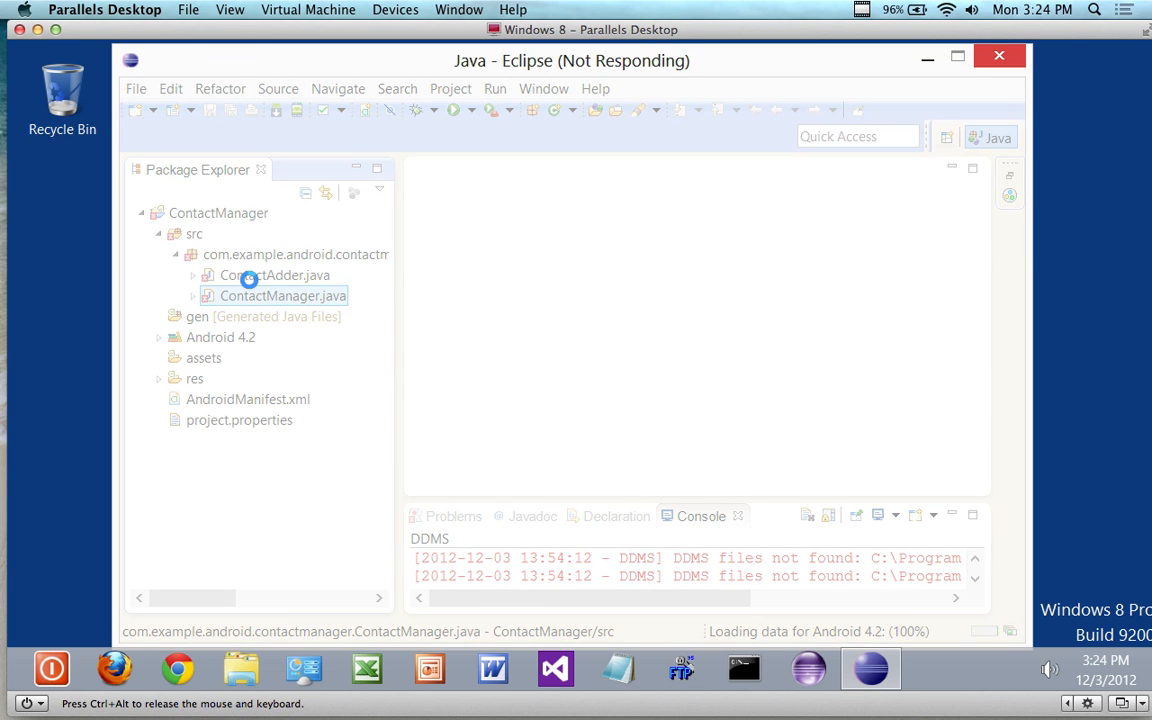
drag(470, 63, 452, 64)
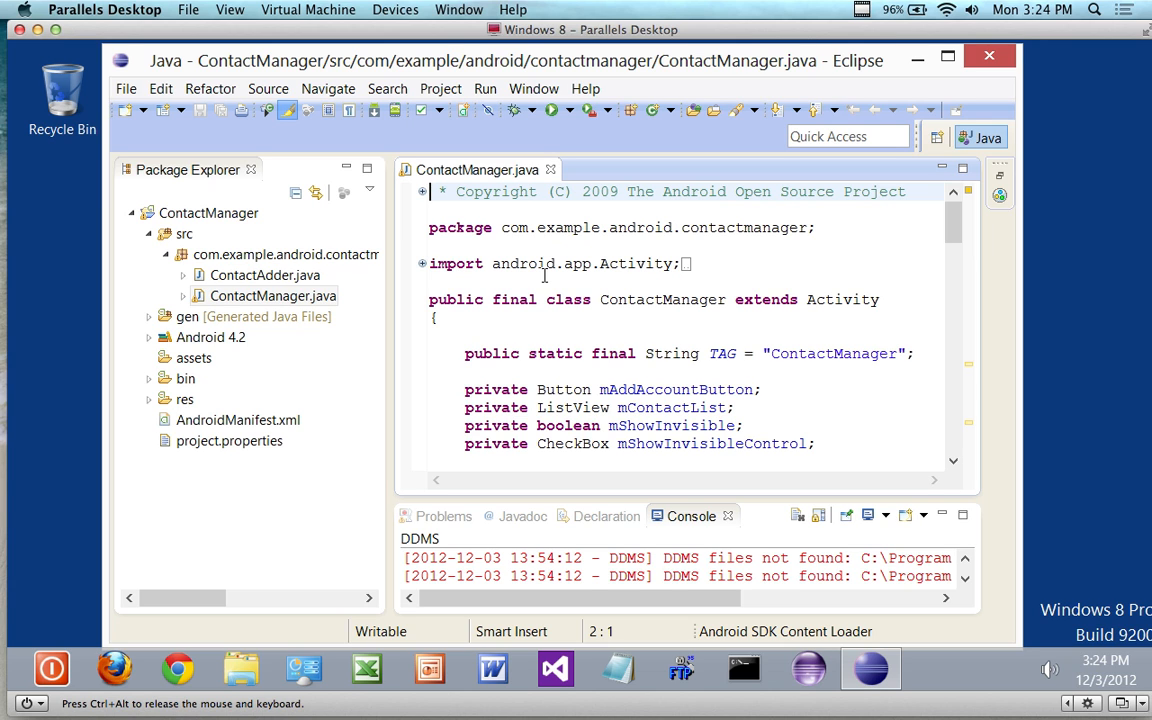
Run the ContactManager project as an Android Application
click(486, 90)
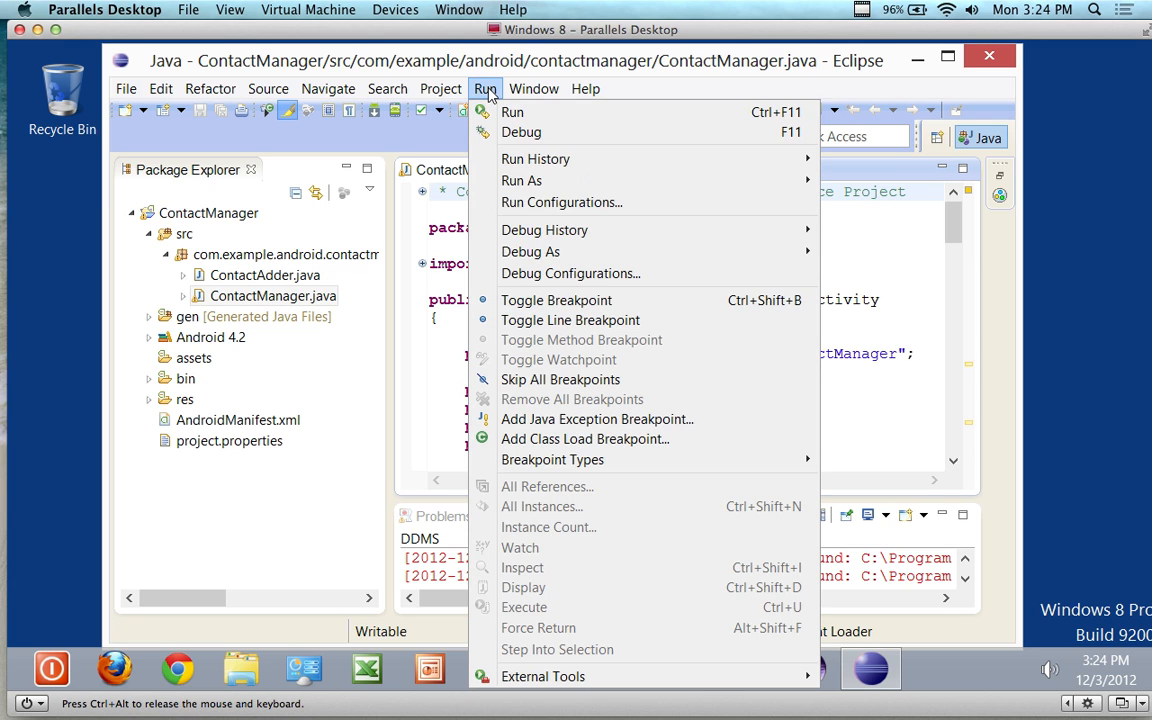
click(512, 113)
drag(514, 82, 460, 79)
click(490, 145)
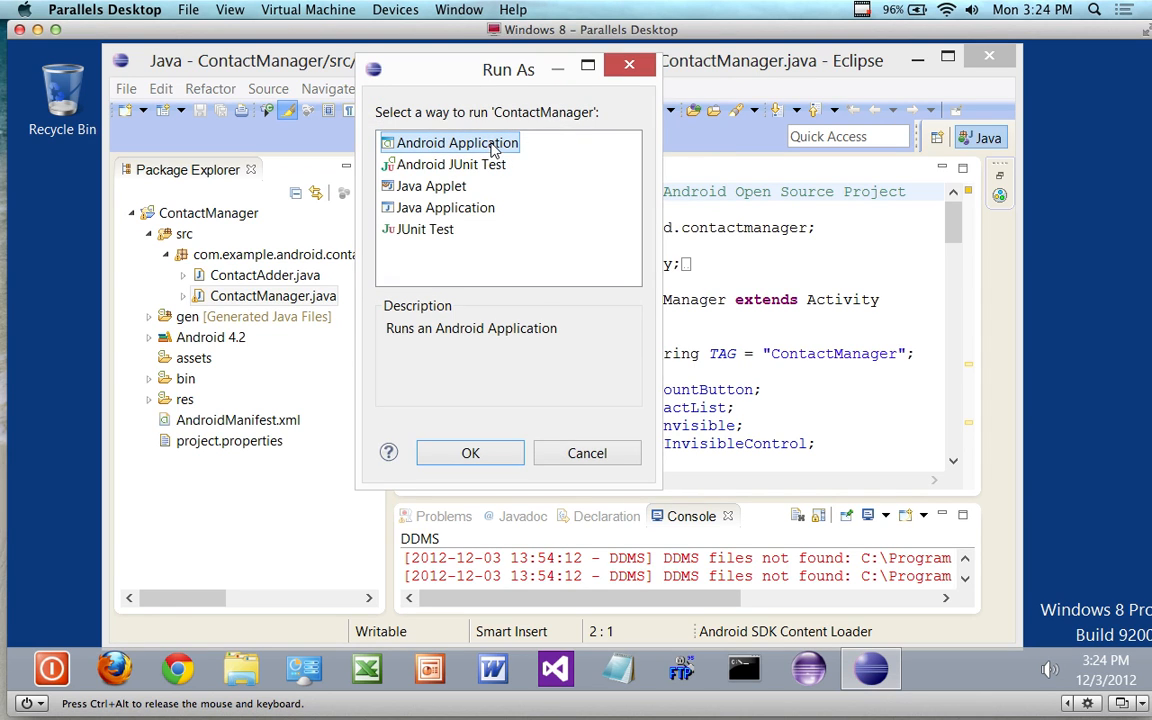
click(479, 459)
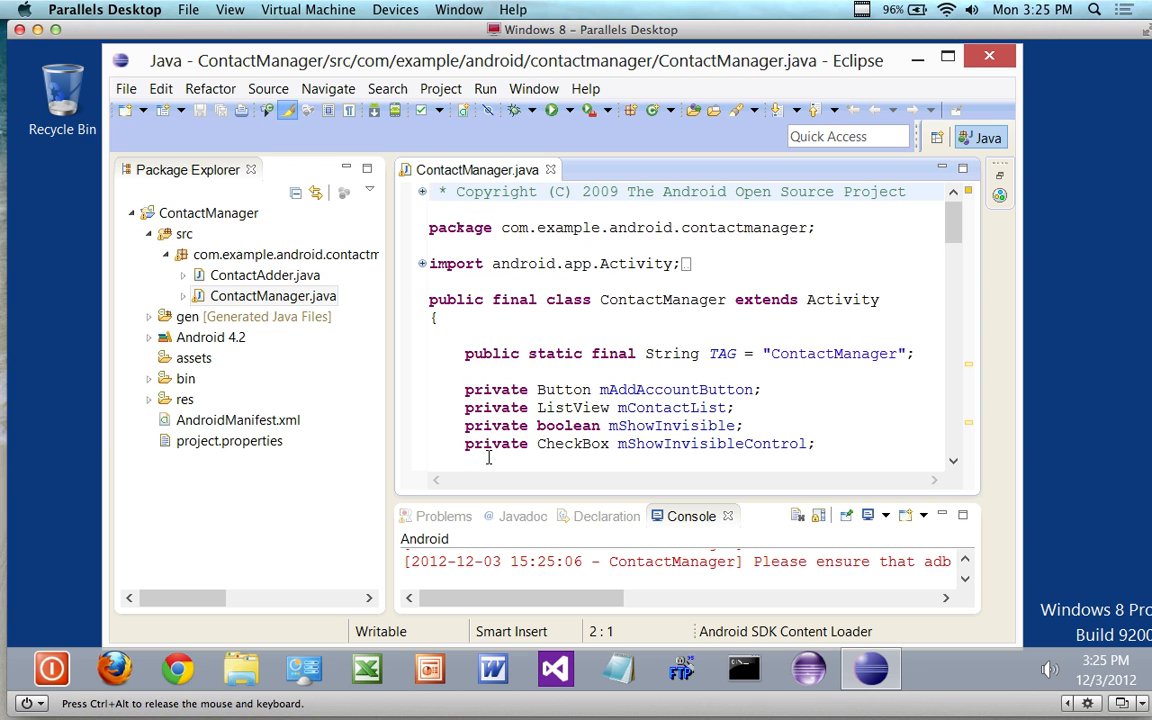
drag(565, 62, 608, 80)
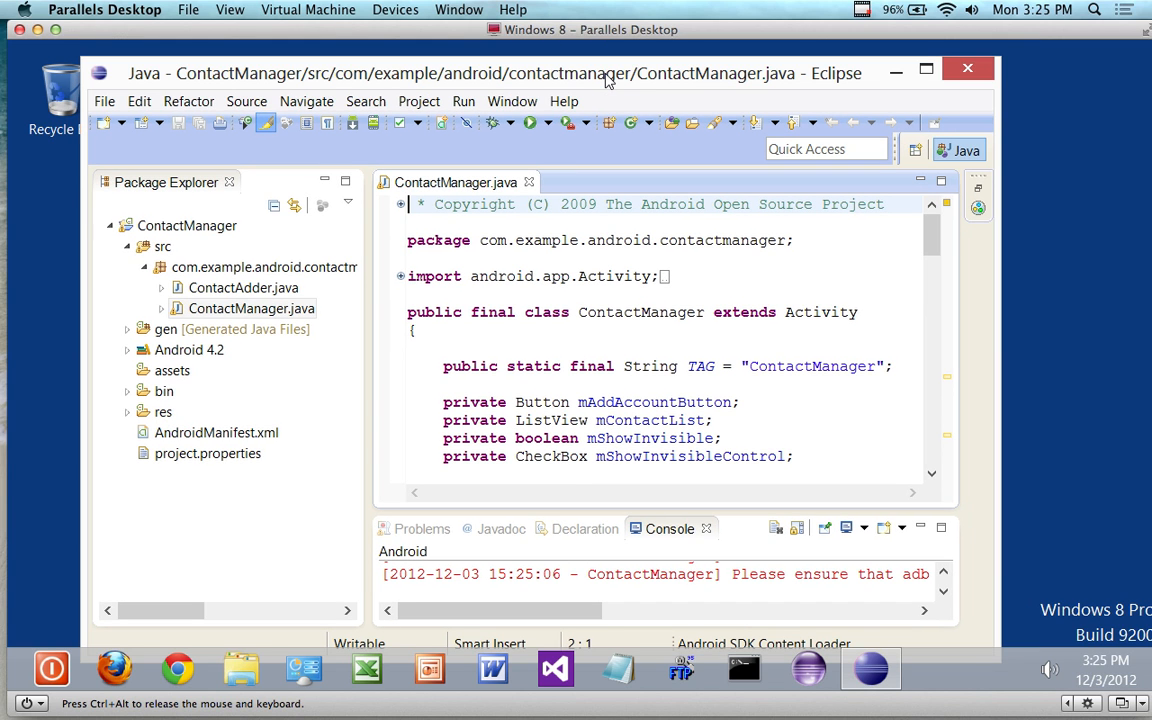
drag(604, 80, 621, 73)
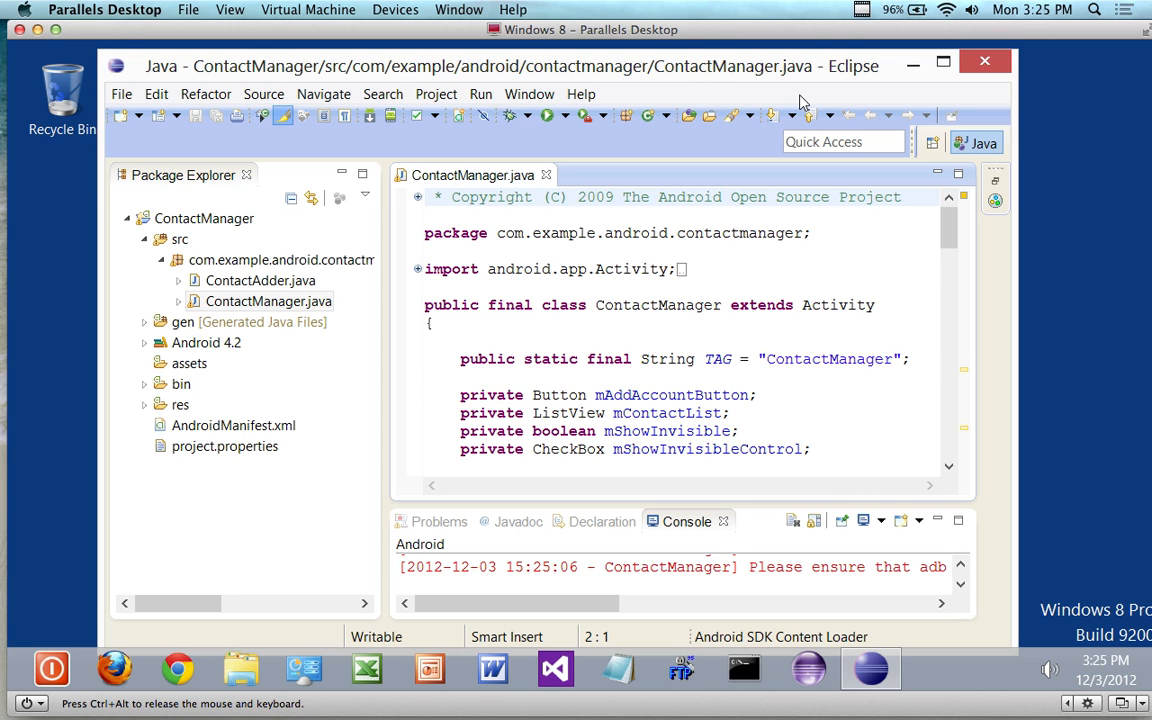
mouse_move(583, 603)
mouse_down()
mouse_move(688, 621)
mouse_move(576, 612)
mouse_move(586, 580)
mouse_up()
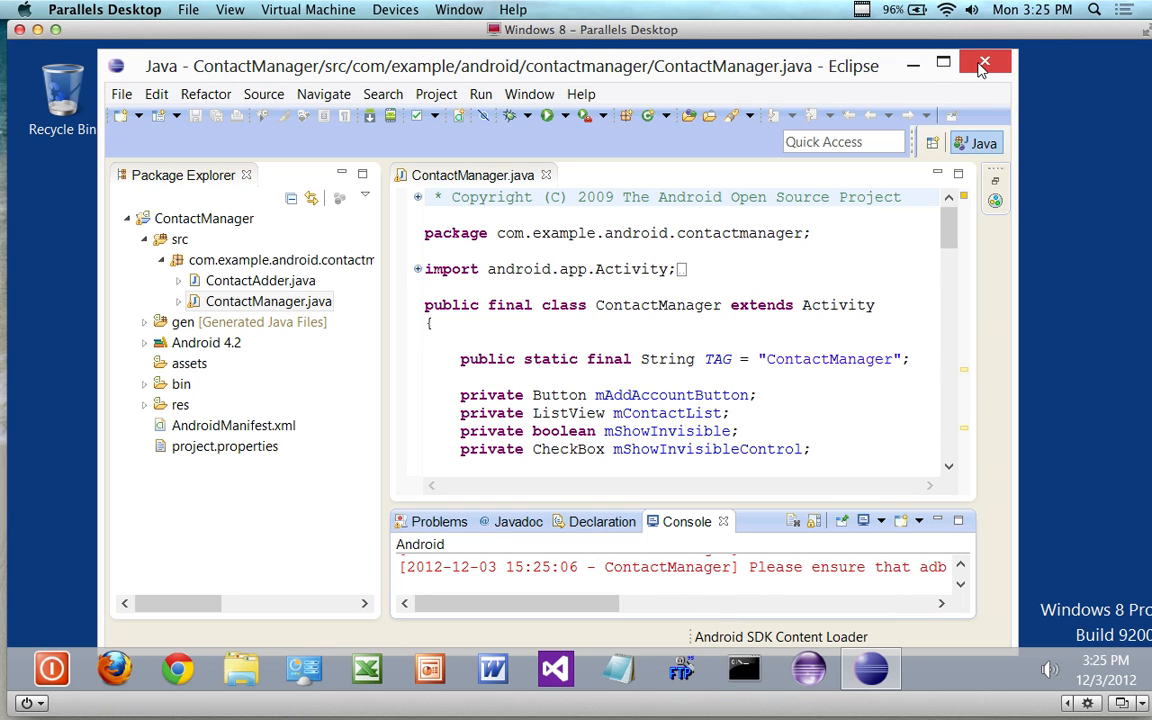
Close Eclipse and return to the Windows desktop
click(982, 64)
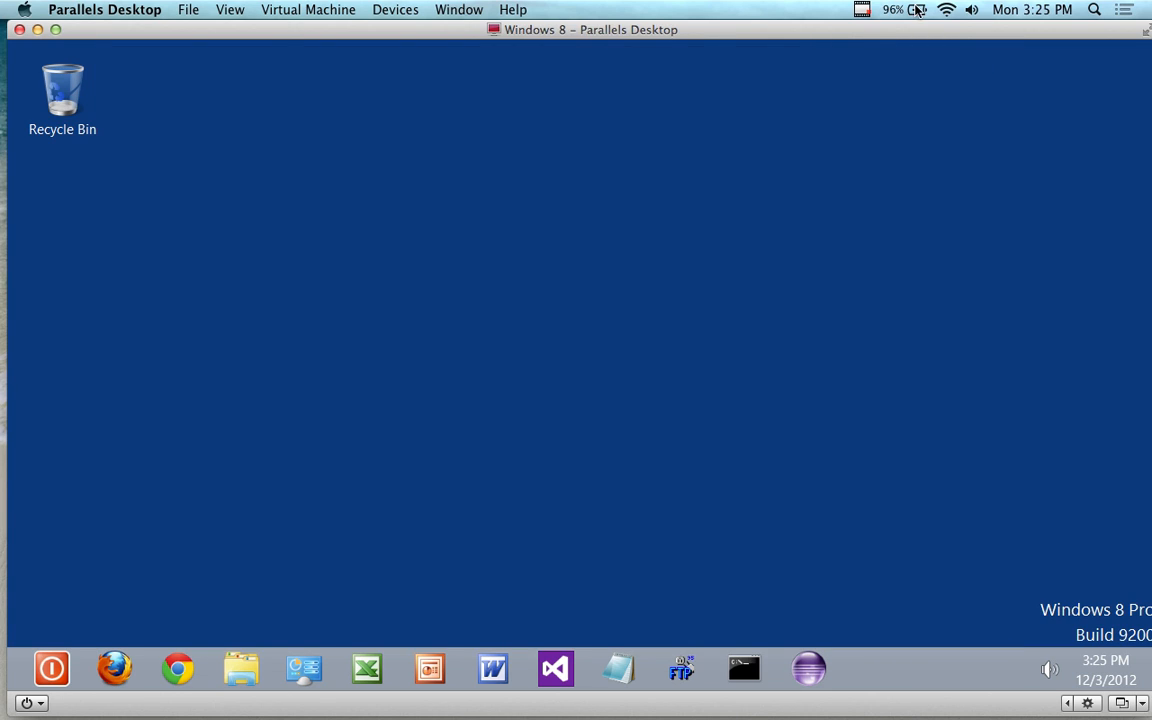
click(860, 12)
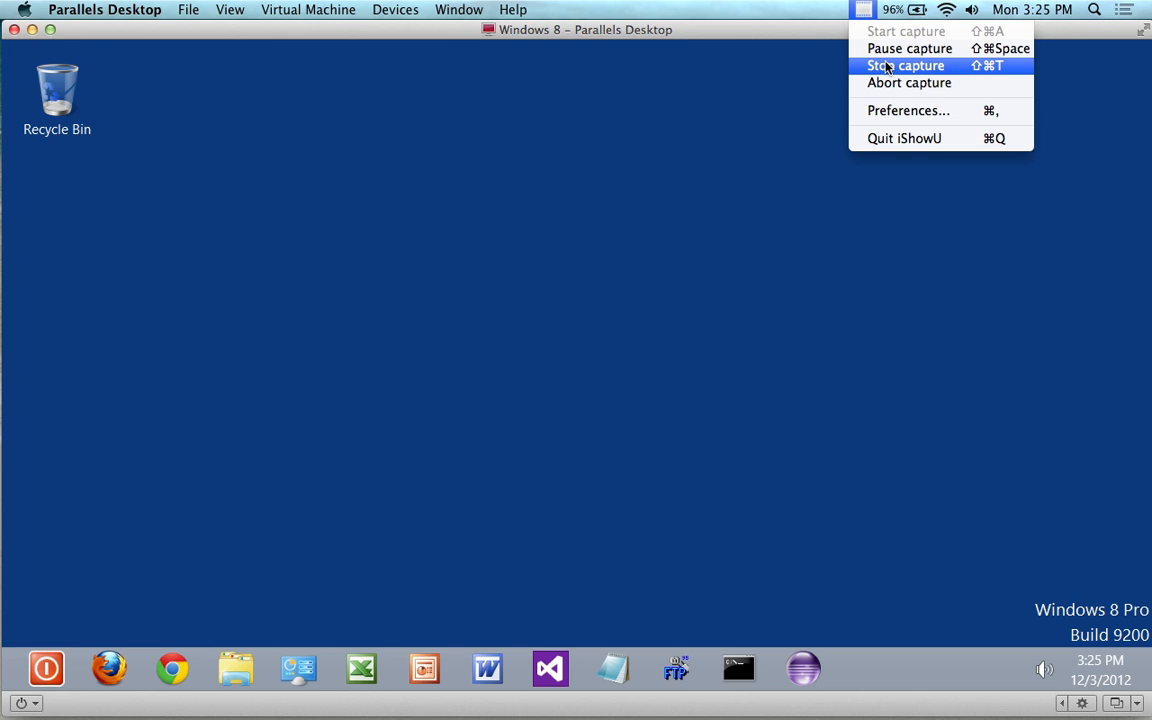